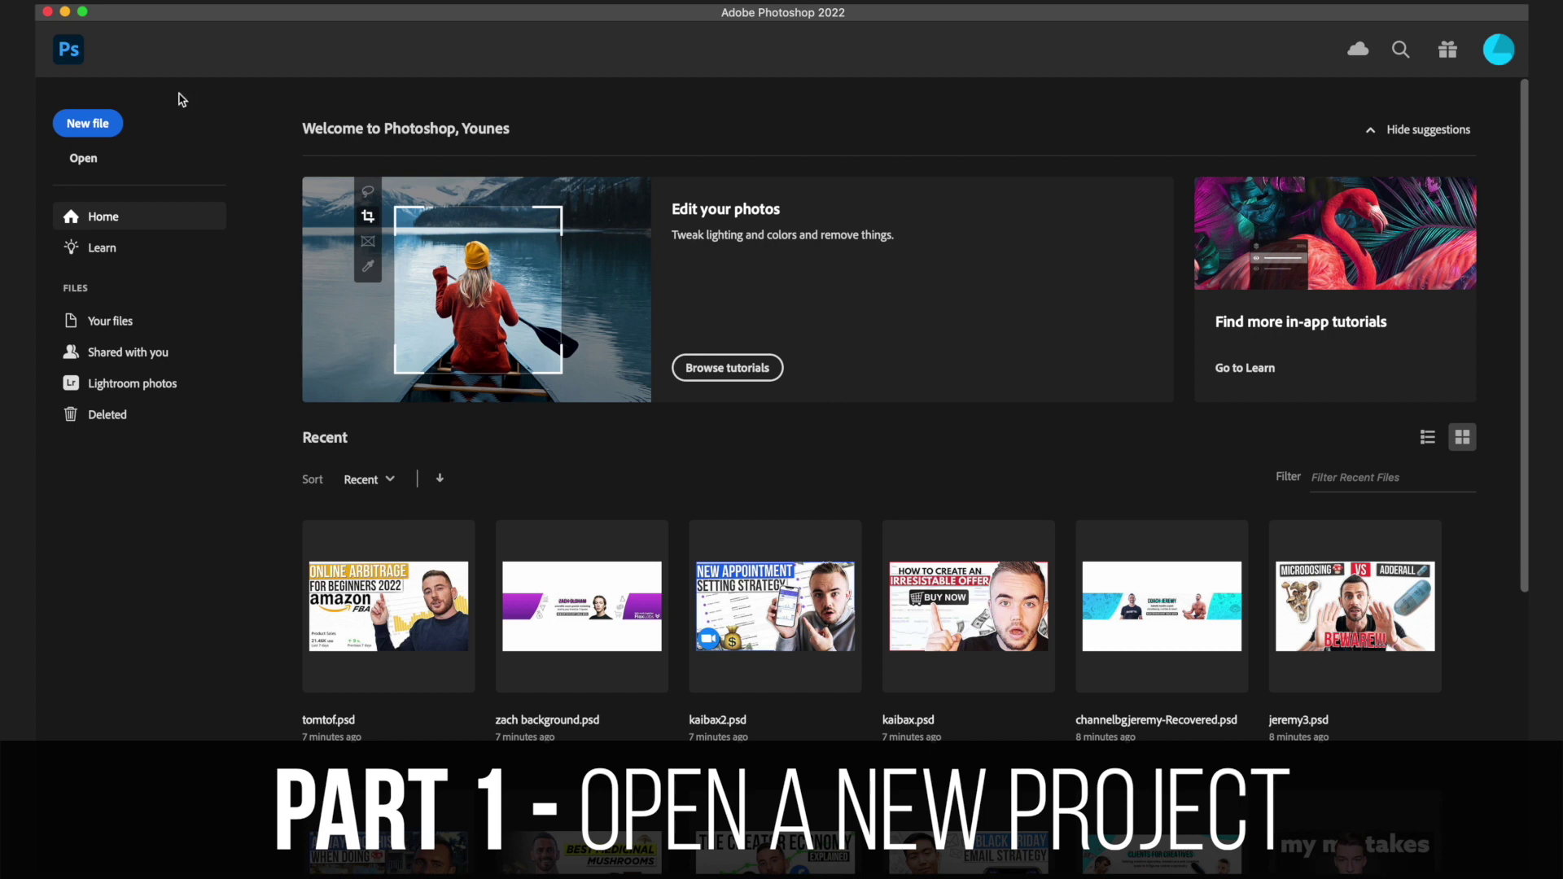
Create a blank white 1920 × 1080 px document from the custom preset.
{"action": "left_click", "coordinate": [111, 128]}
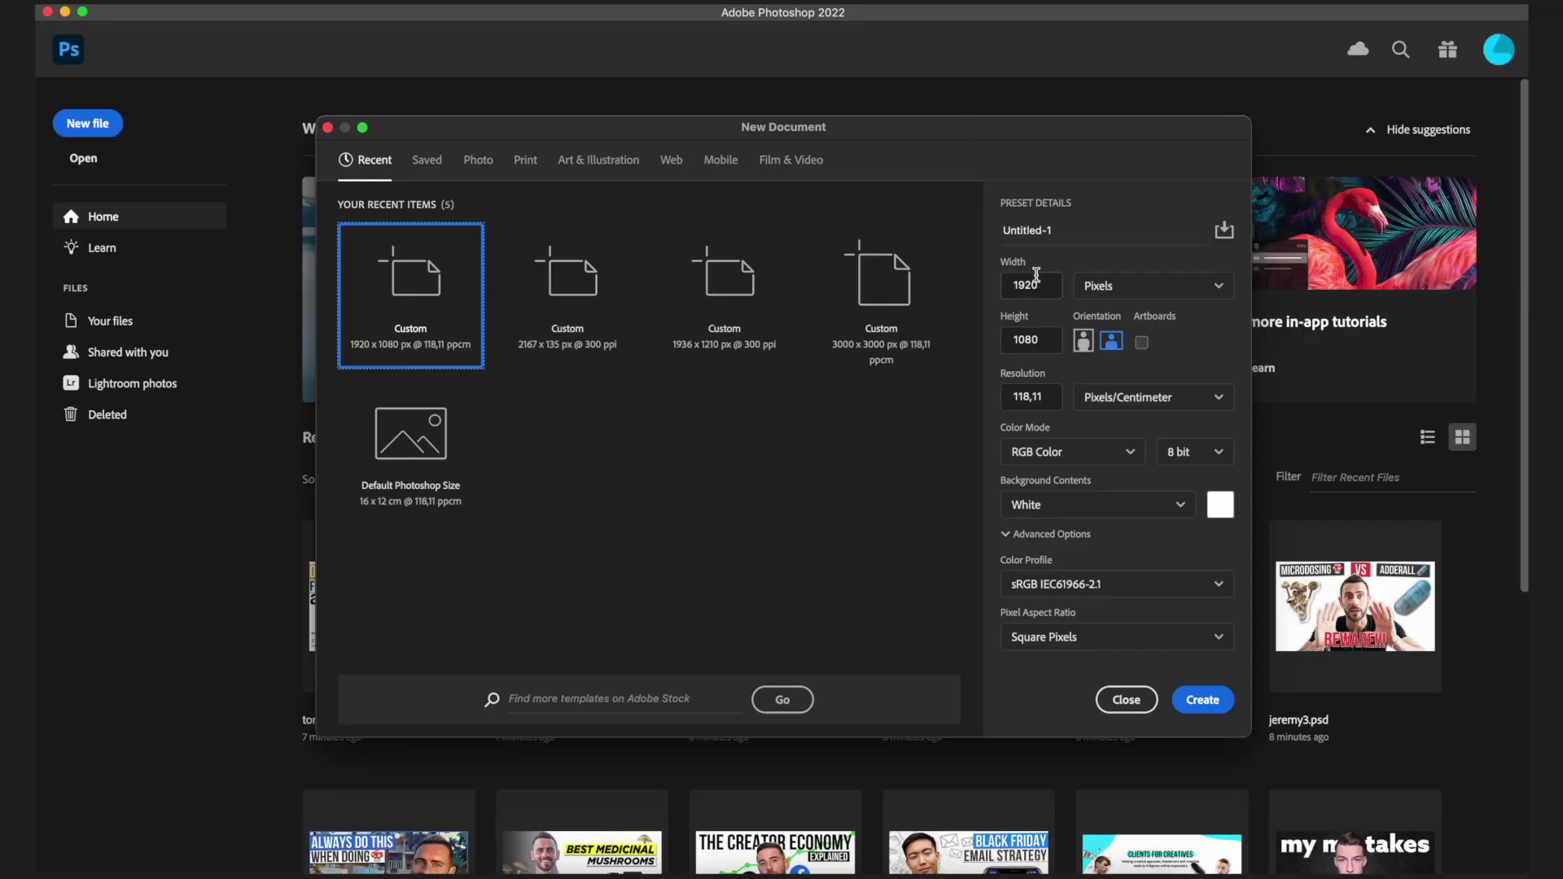
{"action": "left_click", "coordinate": [1203, 702]}
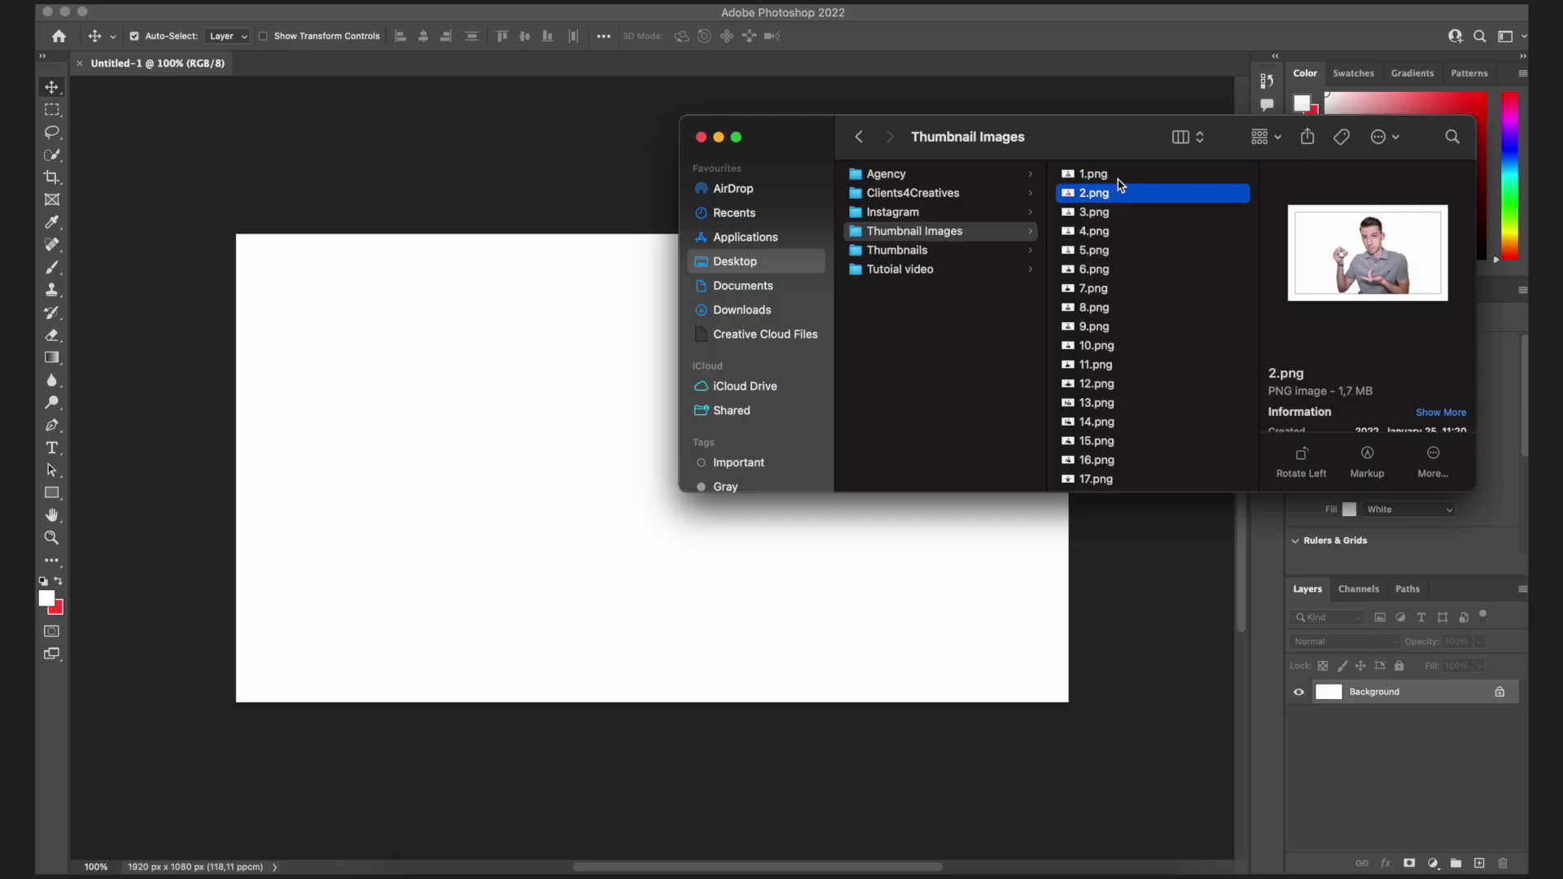
Preview the Thumbnail Images photos and place 6.png onto the canvas as a smart object.
{"action": "key", "text": "Down"}
{"action": "key", "text": "Down"}
{"action": "key", "text": "Down"}
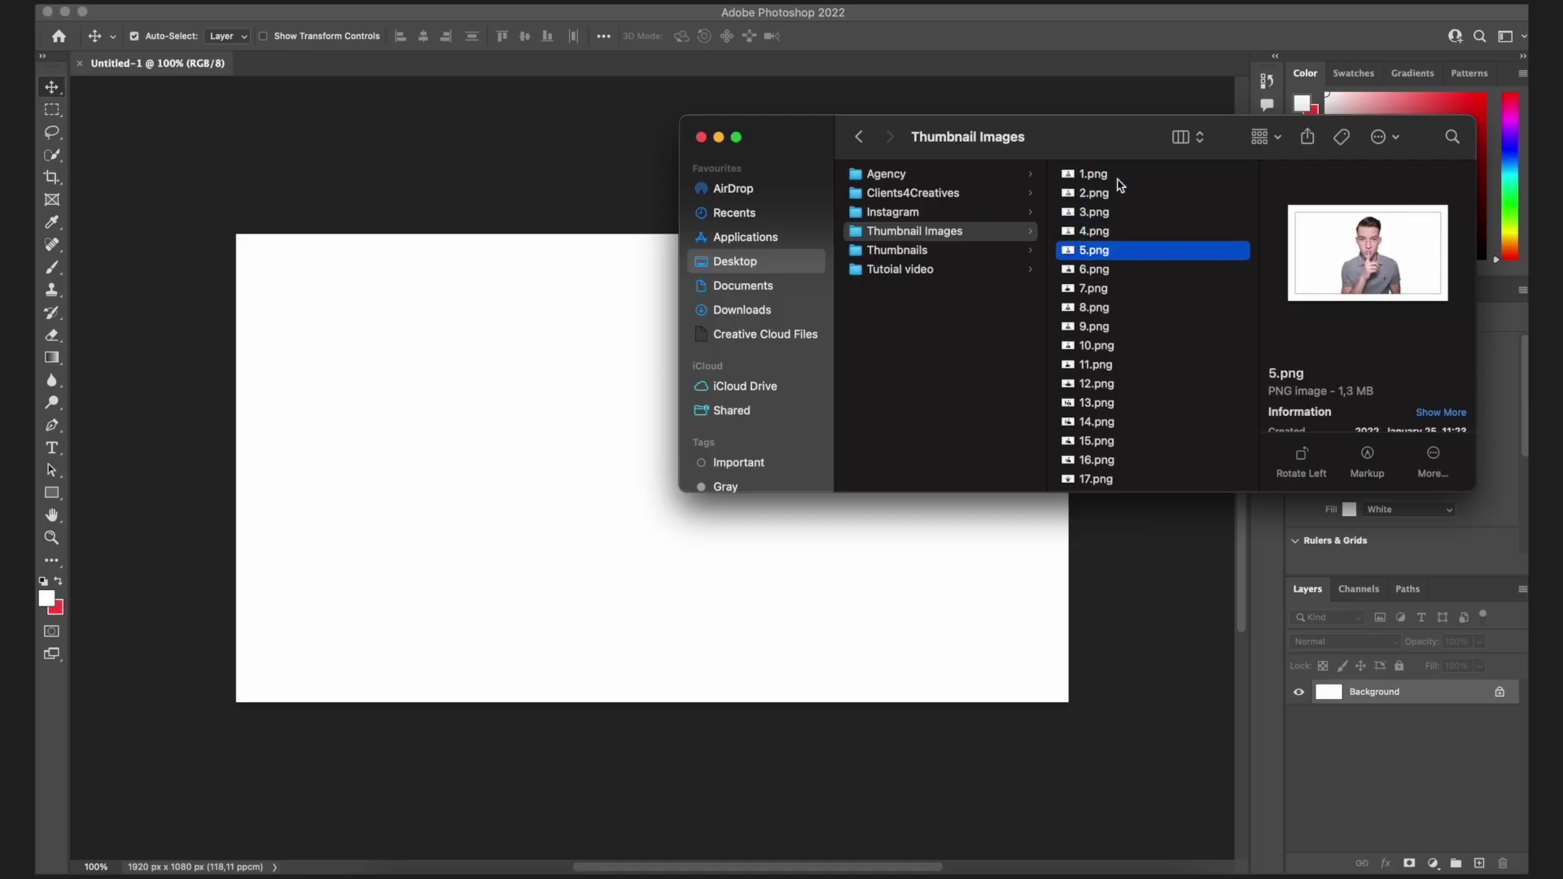
{"action": "key", "text": "Down"}
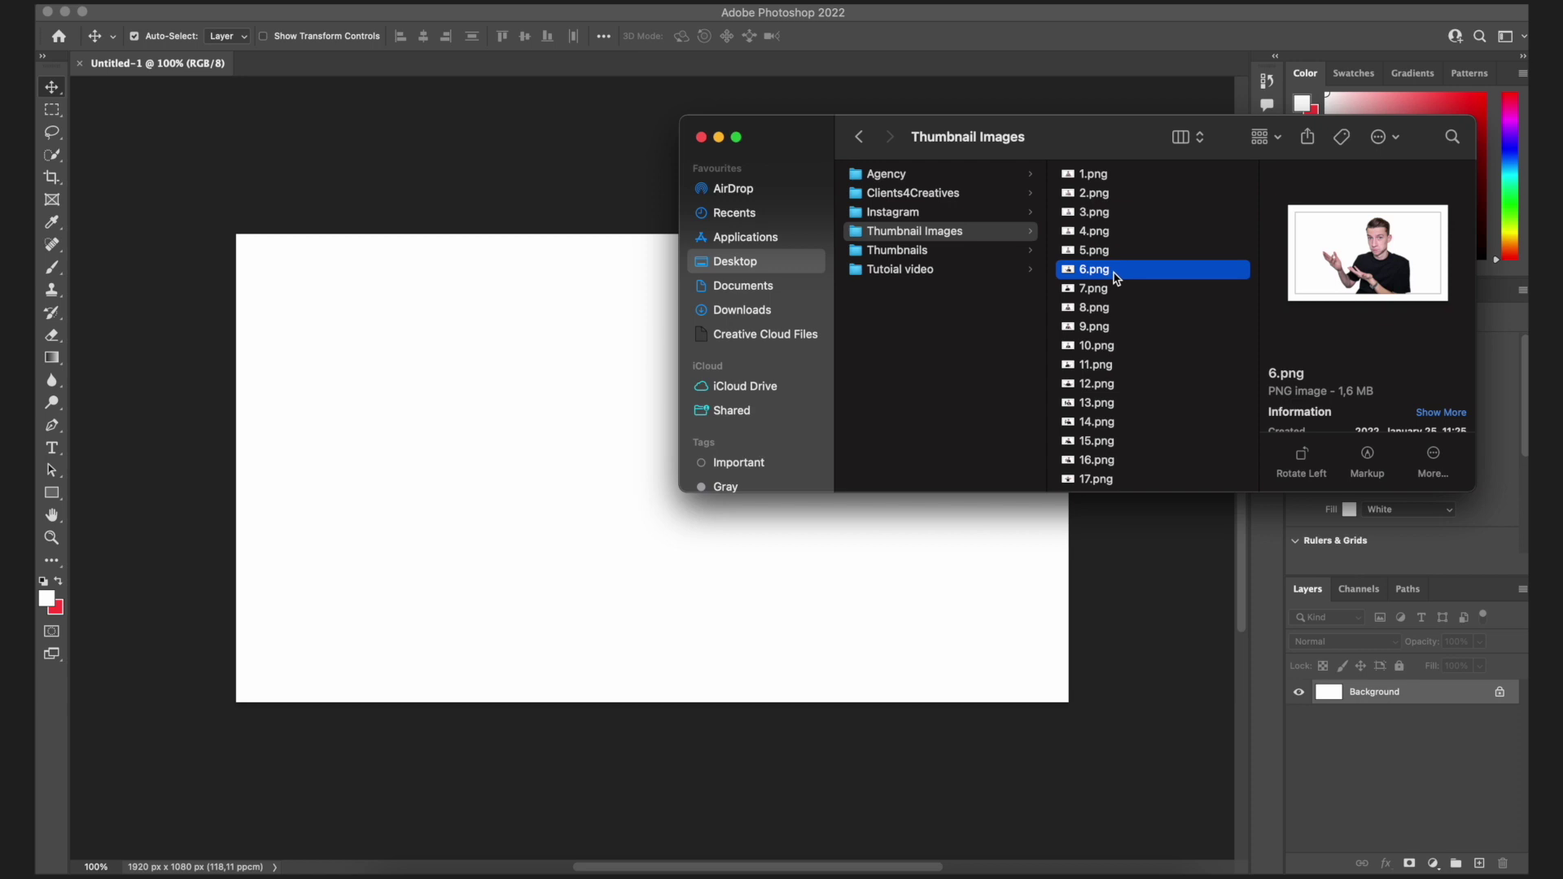
{"action": "left_click_drag", "start_coordinate": [1116, 277], "coordinate": [569, 387]}
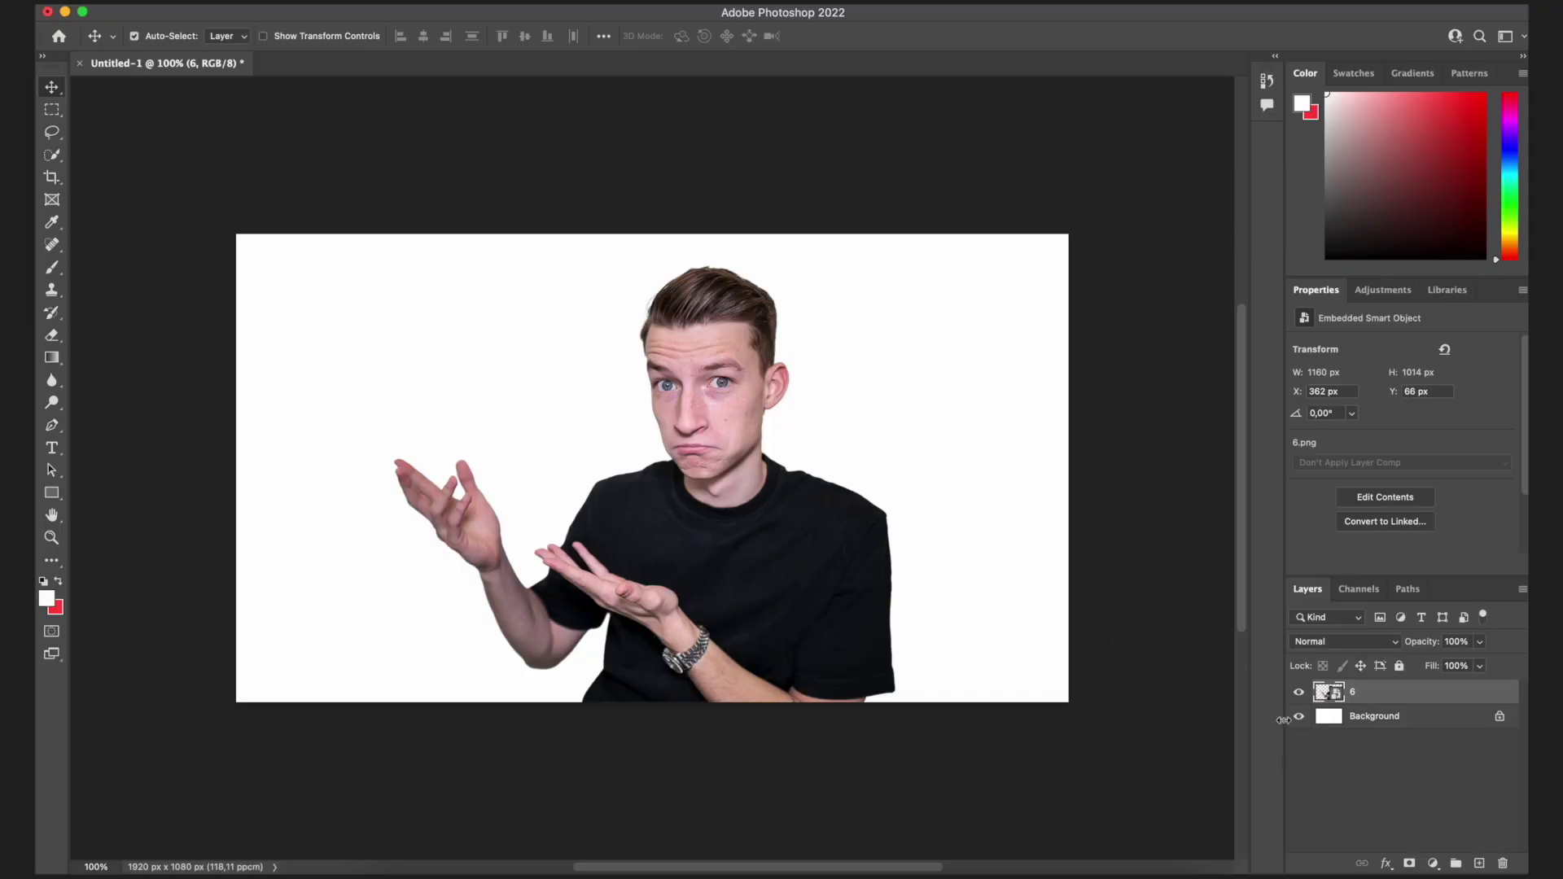
Check the layer's transparency, run Select Subject on the presenter, and enter Quick Mask.
{"action": "left_click", "coordinate": [1300, 717]}
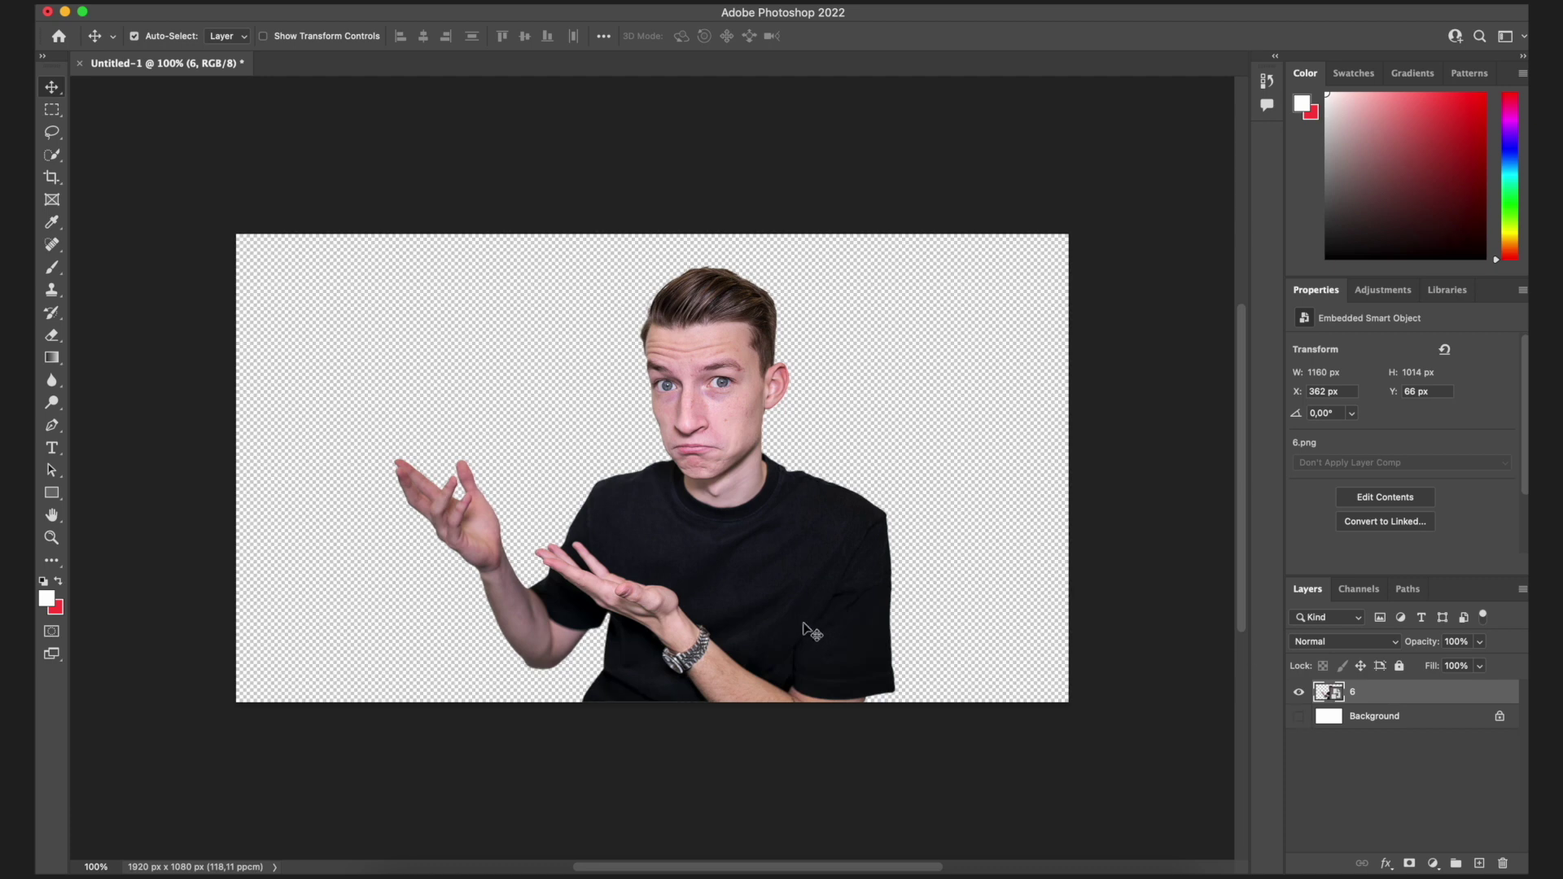
{"action": "left_click", "coordinate": [1300, 717]}
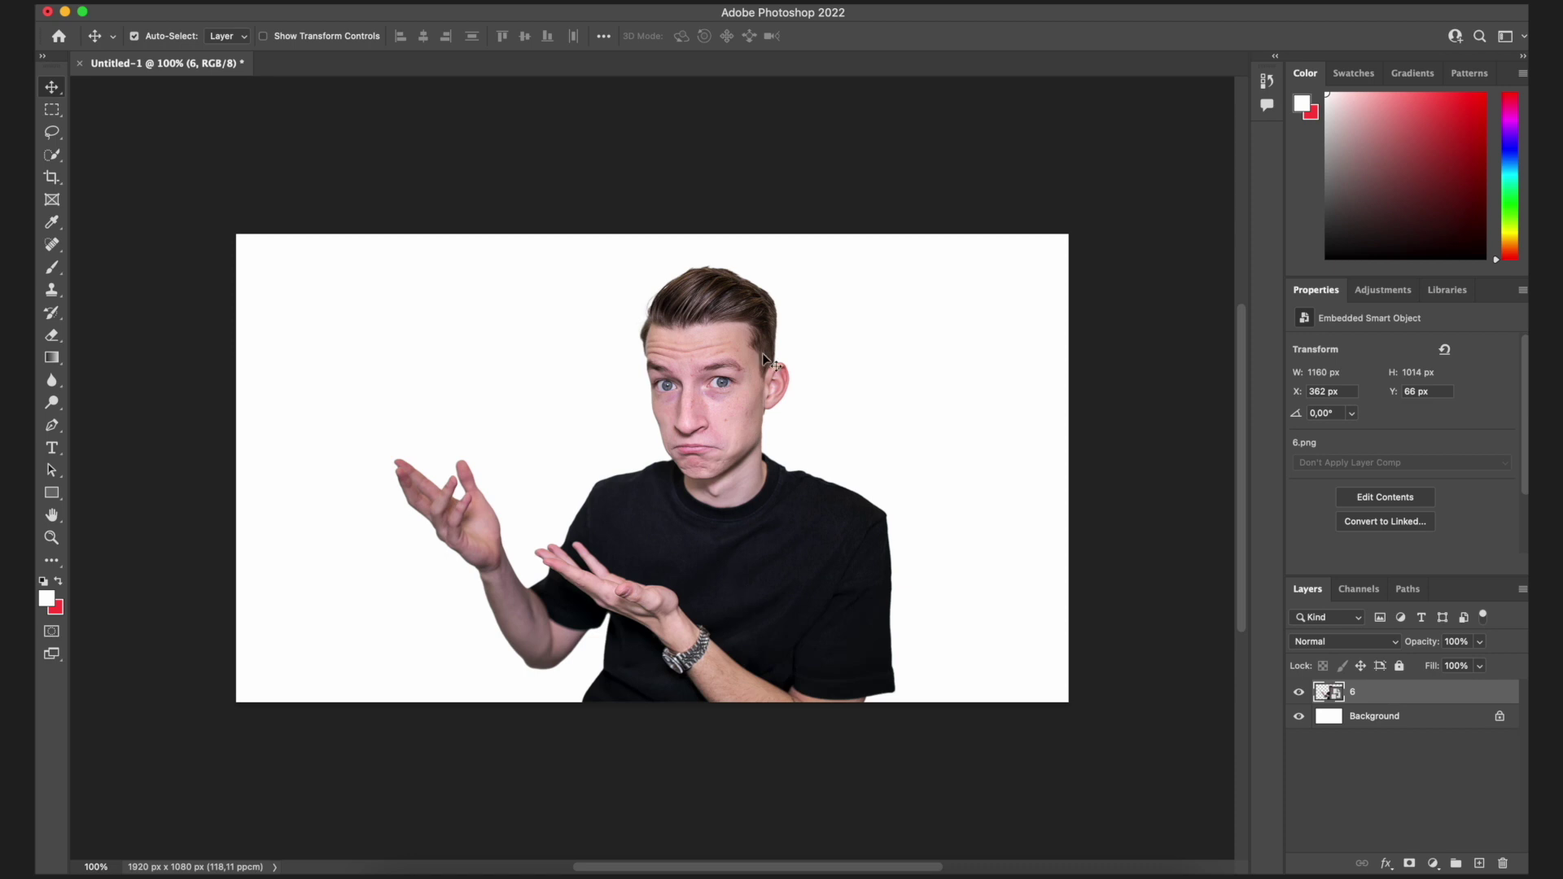
{"action": "left_click", "coordinate": [55, 156]}
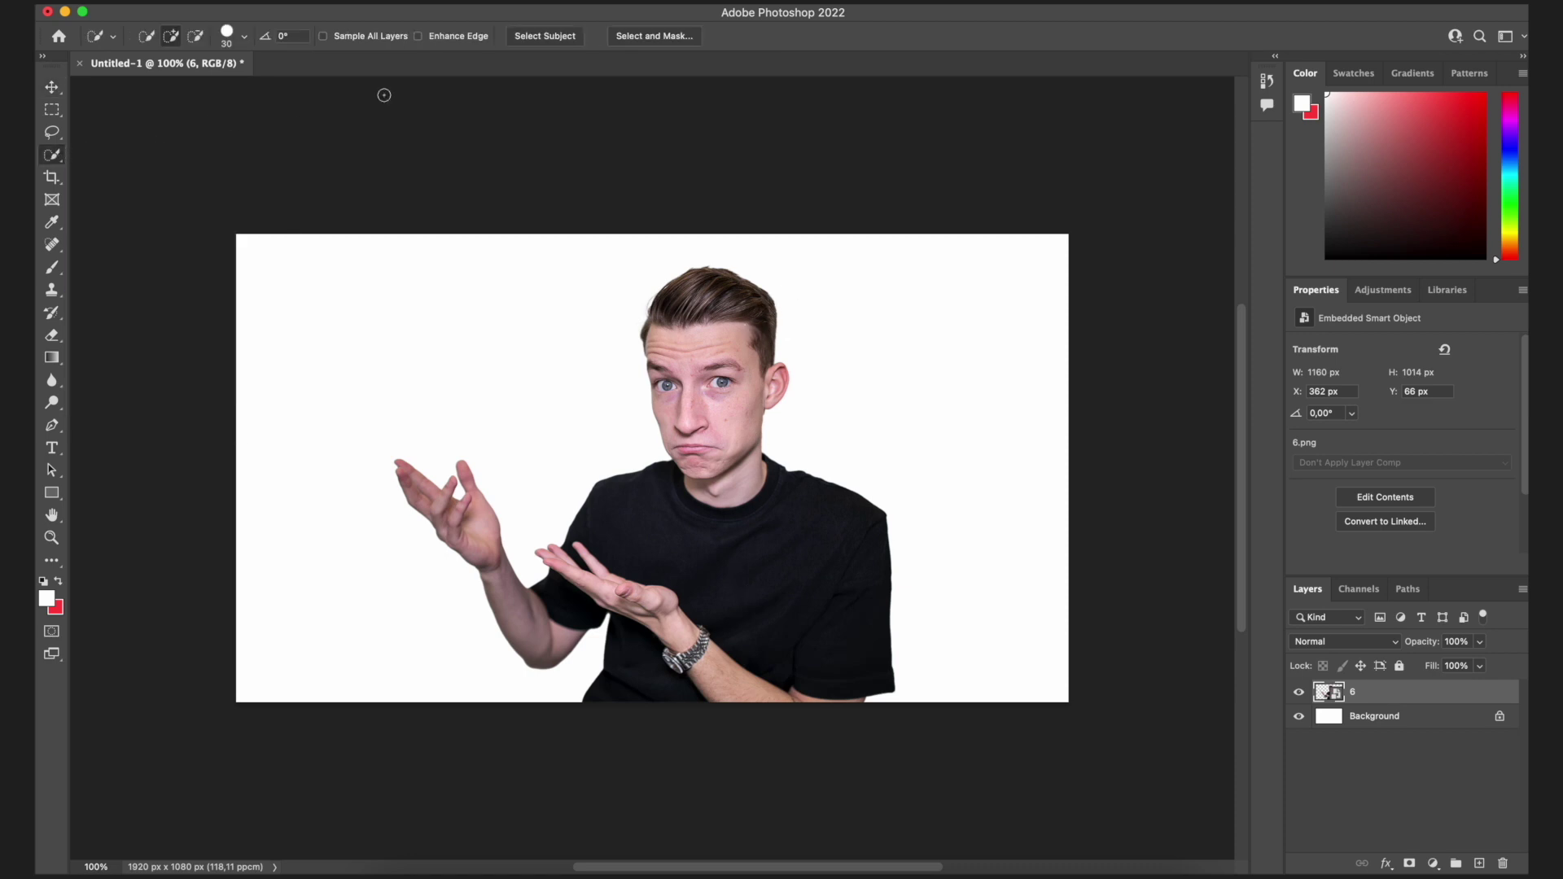
{"action": "left_click", "coordinate": [552, 41]}
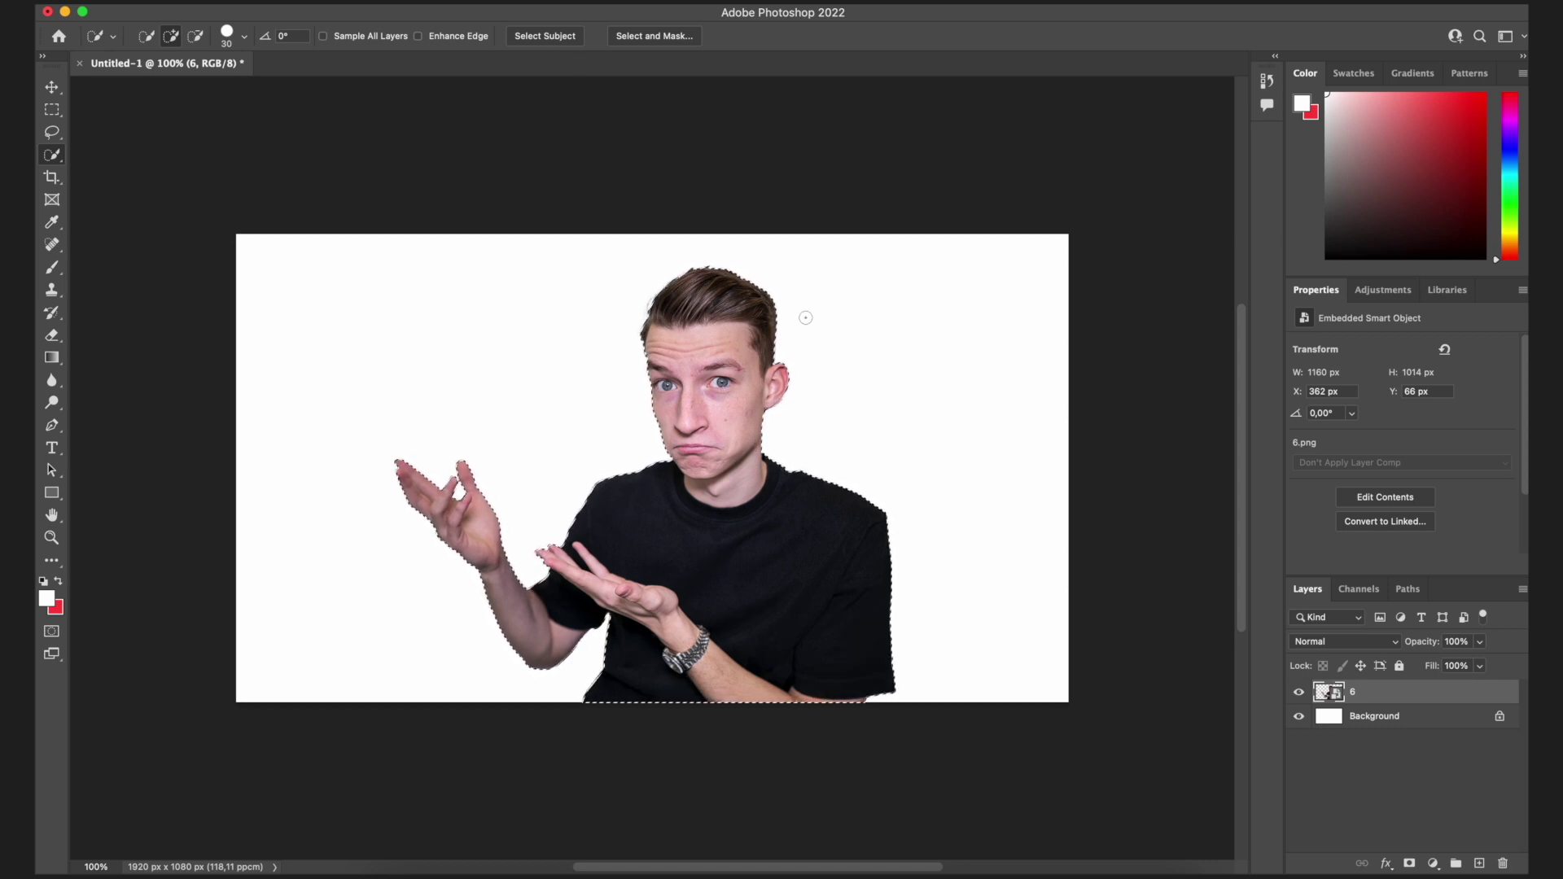
{"action": "key", "text": "q"}
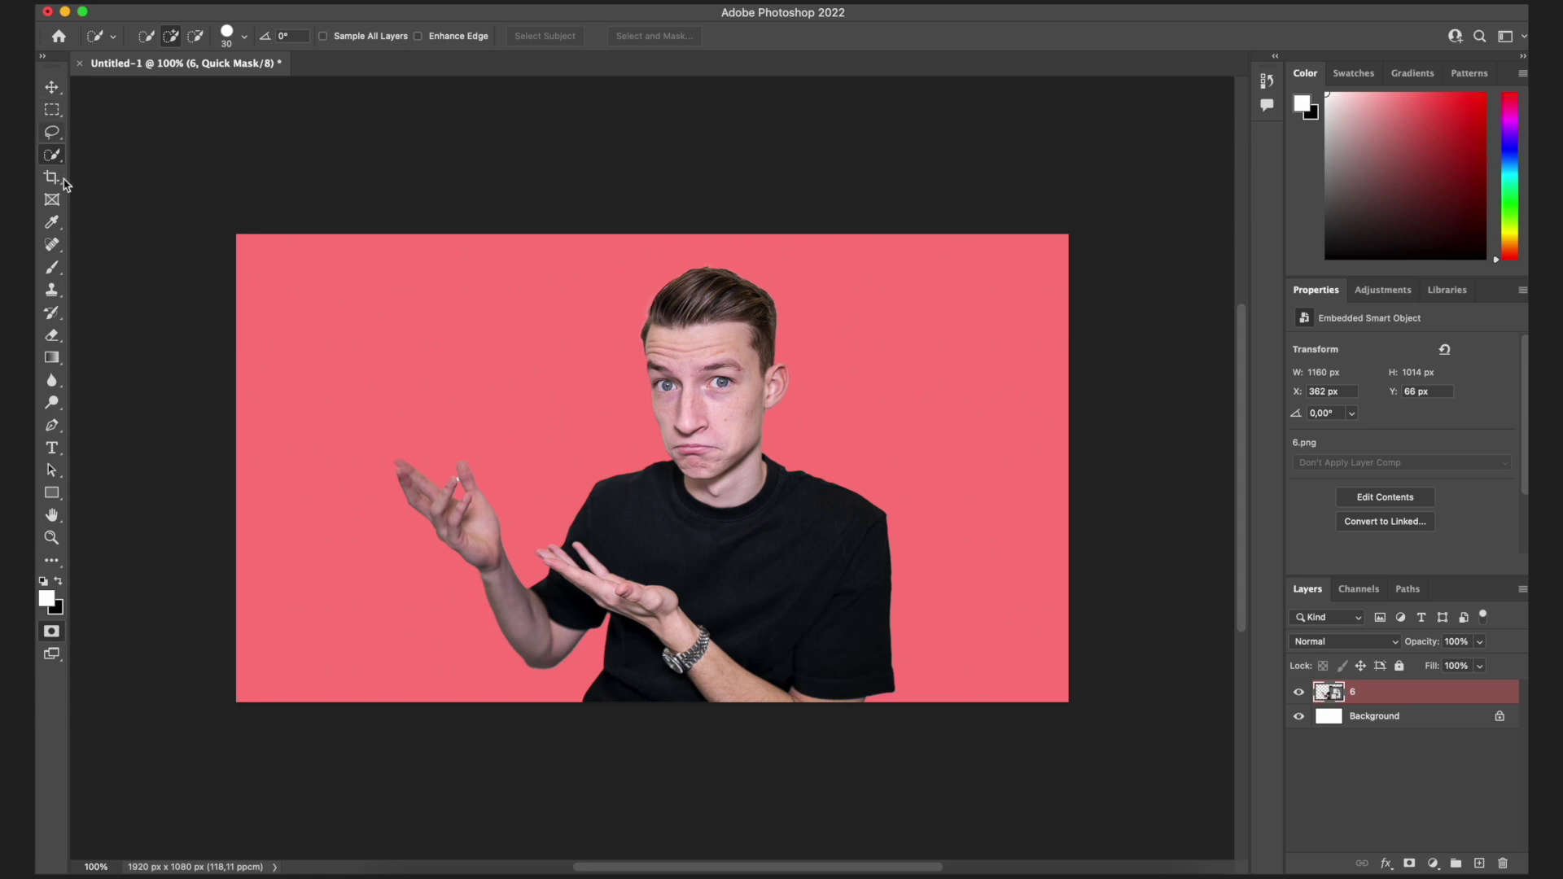
Test-paint white then black strokes into the quick mask above the left hand.
{"action": "left_click", "coordinate": [54, 269]}
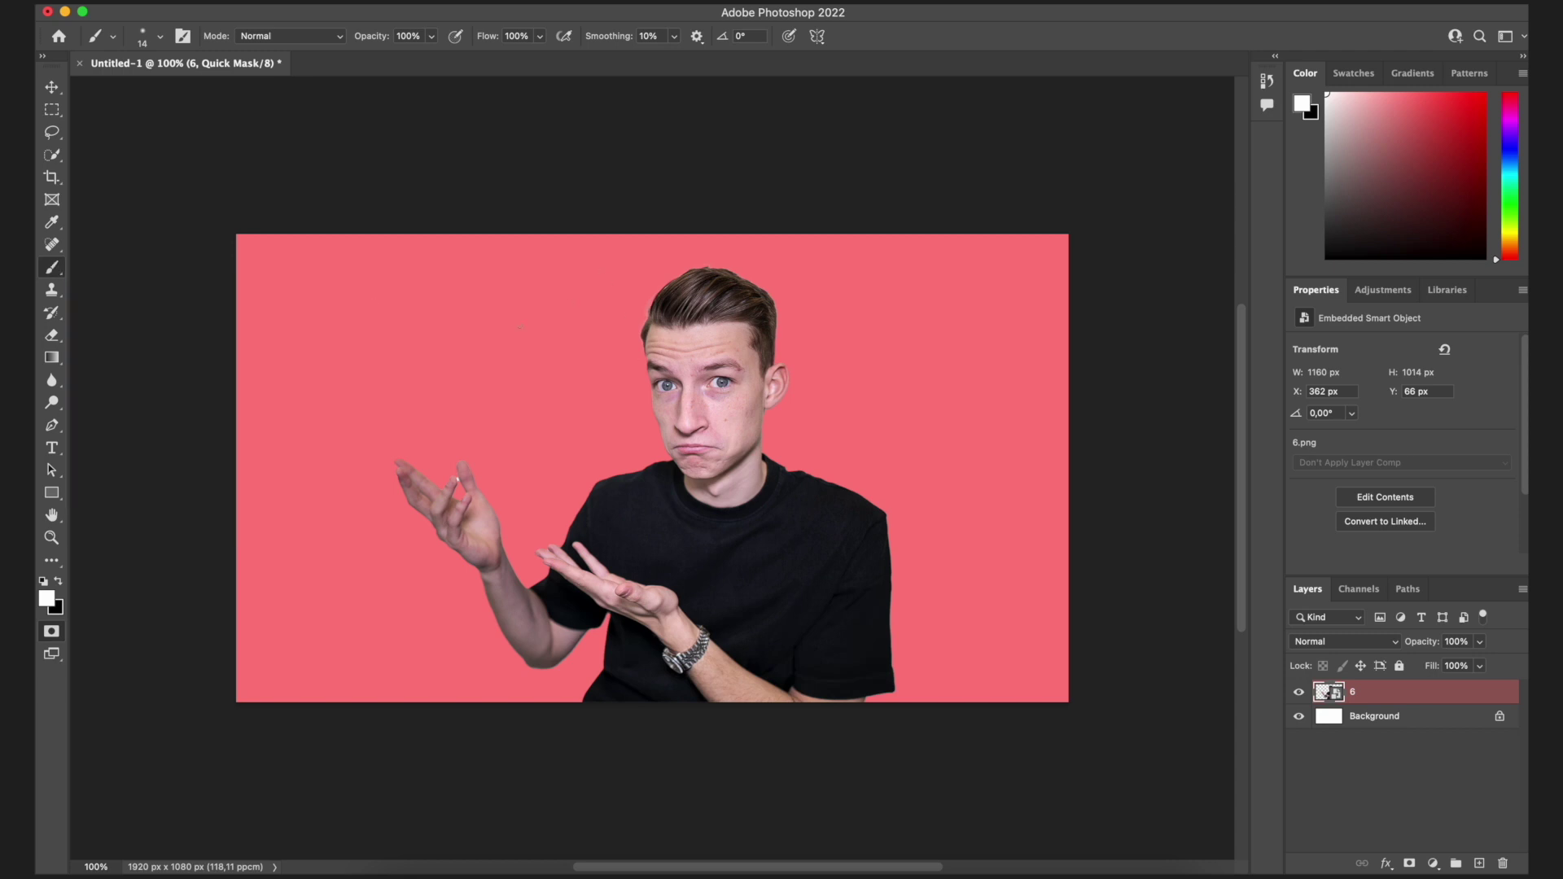
{"action": "mouse_move", "coordinate": [526, 311]}
{"action": "left_mouse_down"}
{"action": "mouse_move", "coordinate": [401, 345]}
{"action": "mouse_move", "coordinate": [471, 355]}
{"action": "mouse_move", "coordinate": [550, 330]}
{"action": "mouse_move", "coordinate": [417, 328]}
{"action": "mouse_move", "coordinate": [545, 332]}
{"action": "mouse_move", "coordinate": [442, 344]}
{"action": "left_mouse_up"}
{"action": "key", "text": "x"}
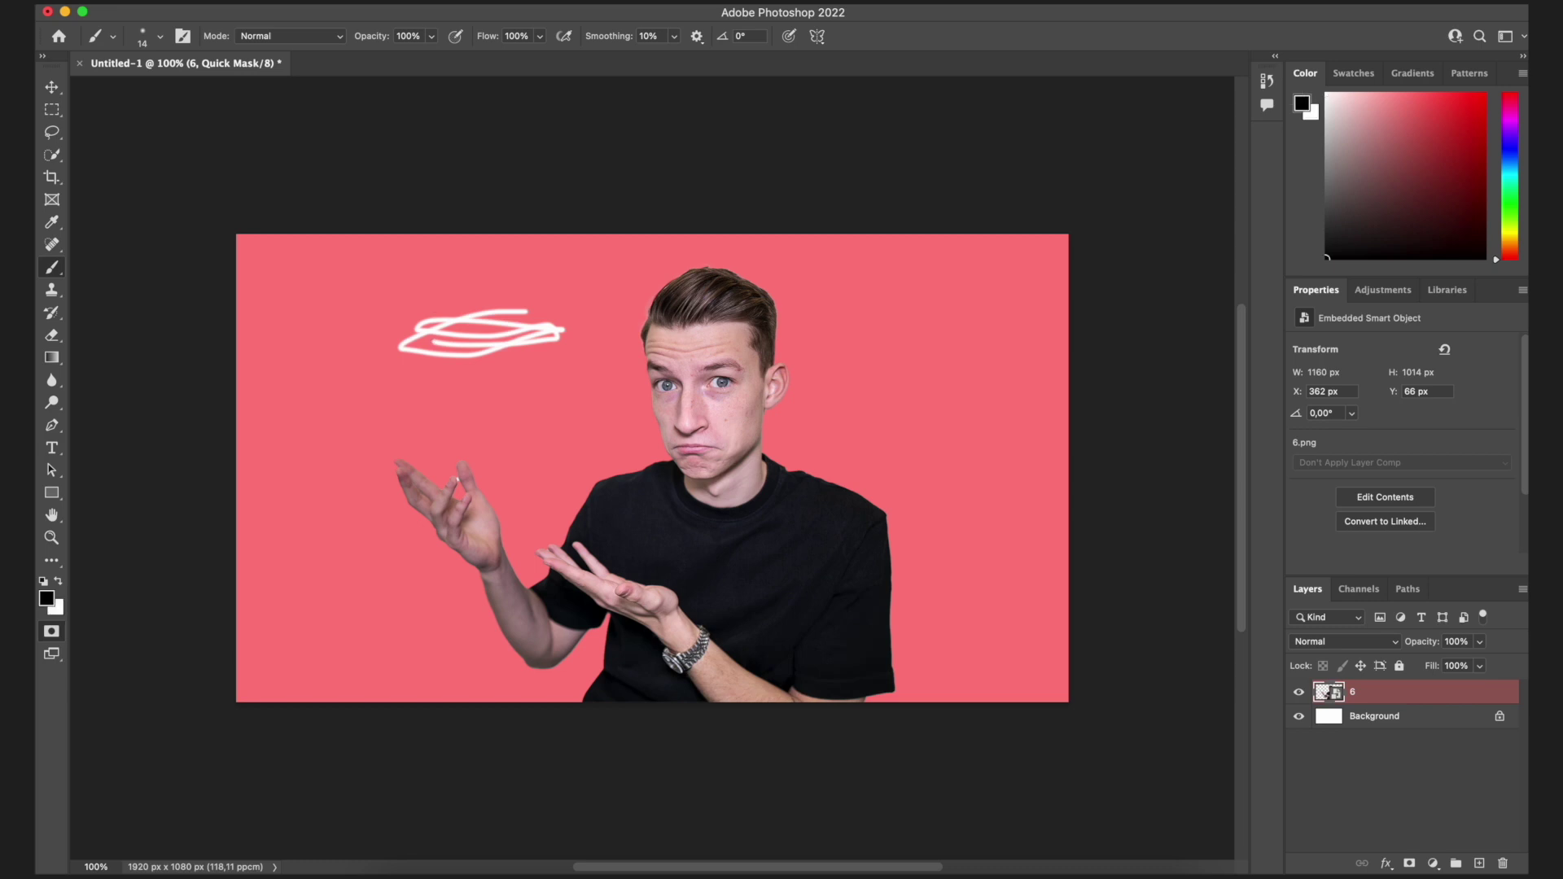
{"action": "mouse_move", "coordinate": [578, 332]}
{"action": "left_mouse_down"}
{"action": "mouse_move", "coordinate": [385, 357]}
{"action": "mouse_move", "coordinate": [565, 323]}
{"action": "left_mouse_up"}
Enlarge the brush to 44 px and zoom in to inspect the mask edges.
{"action": "right_click", "coordinate": [556, 297]}
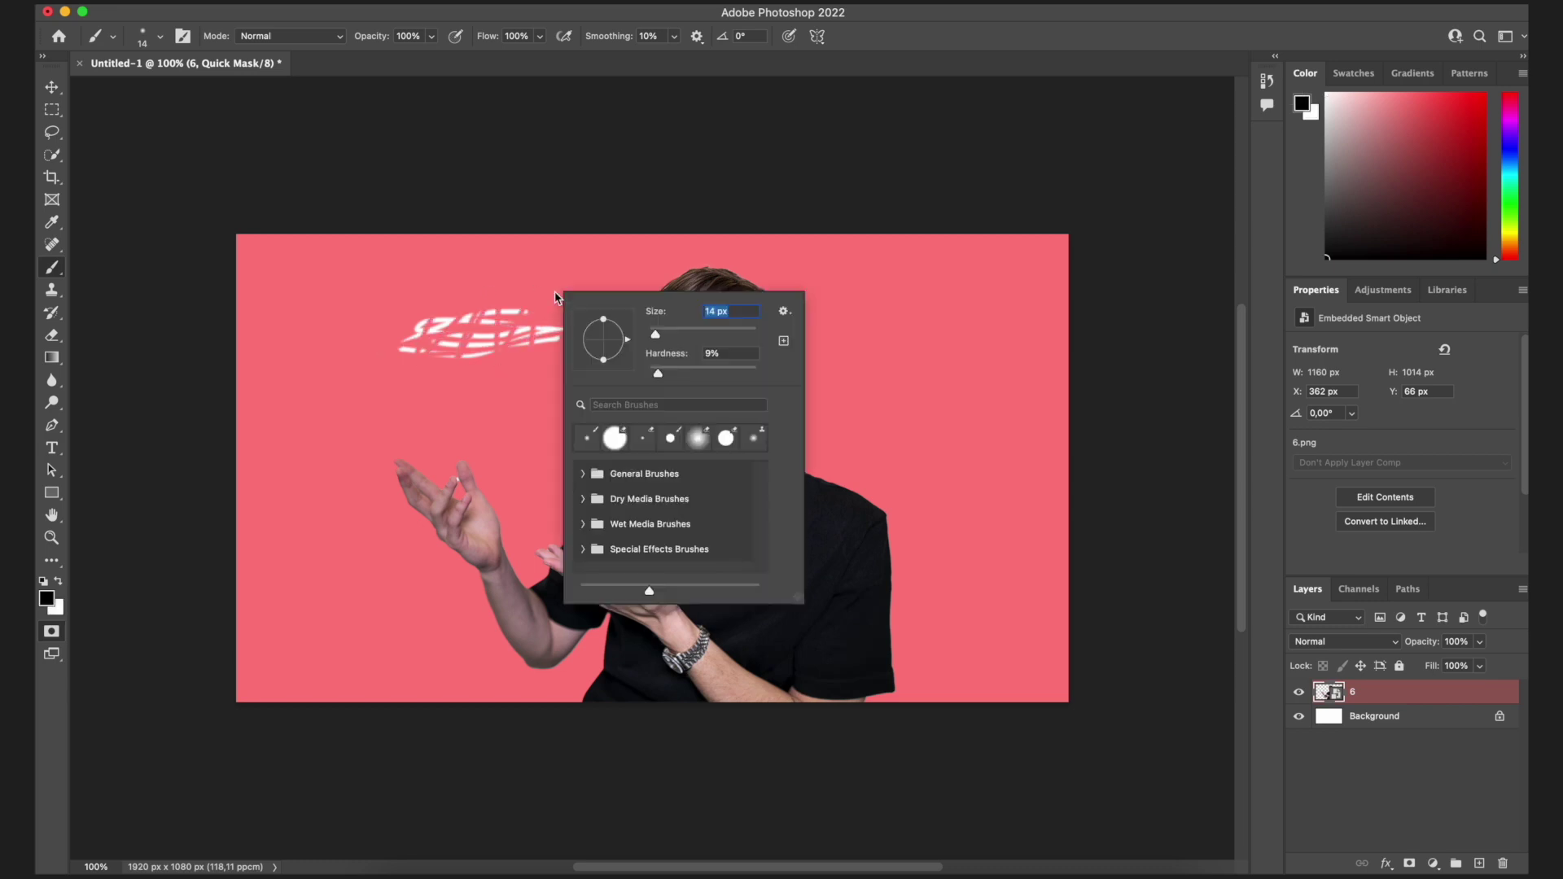
{"action": "left_click_drag", "start_coordinate": [659, 337], "coordinate": [676, 334]}
{"action": "key", "text": "Return"}
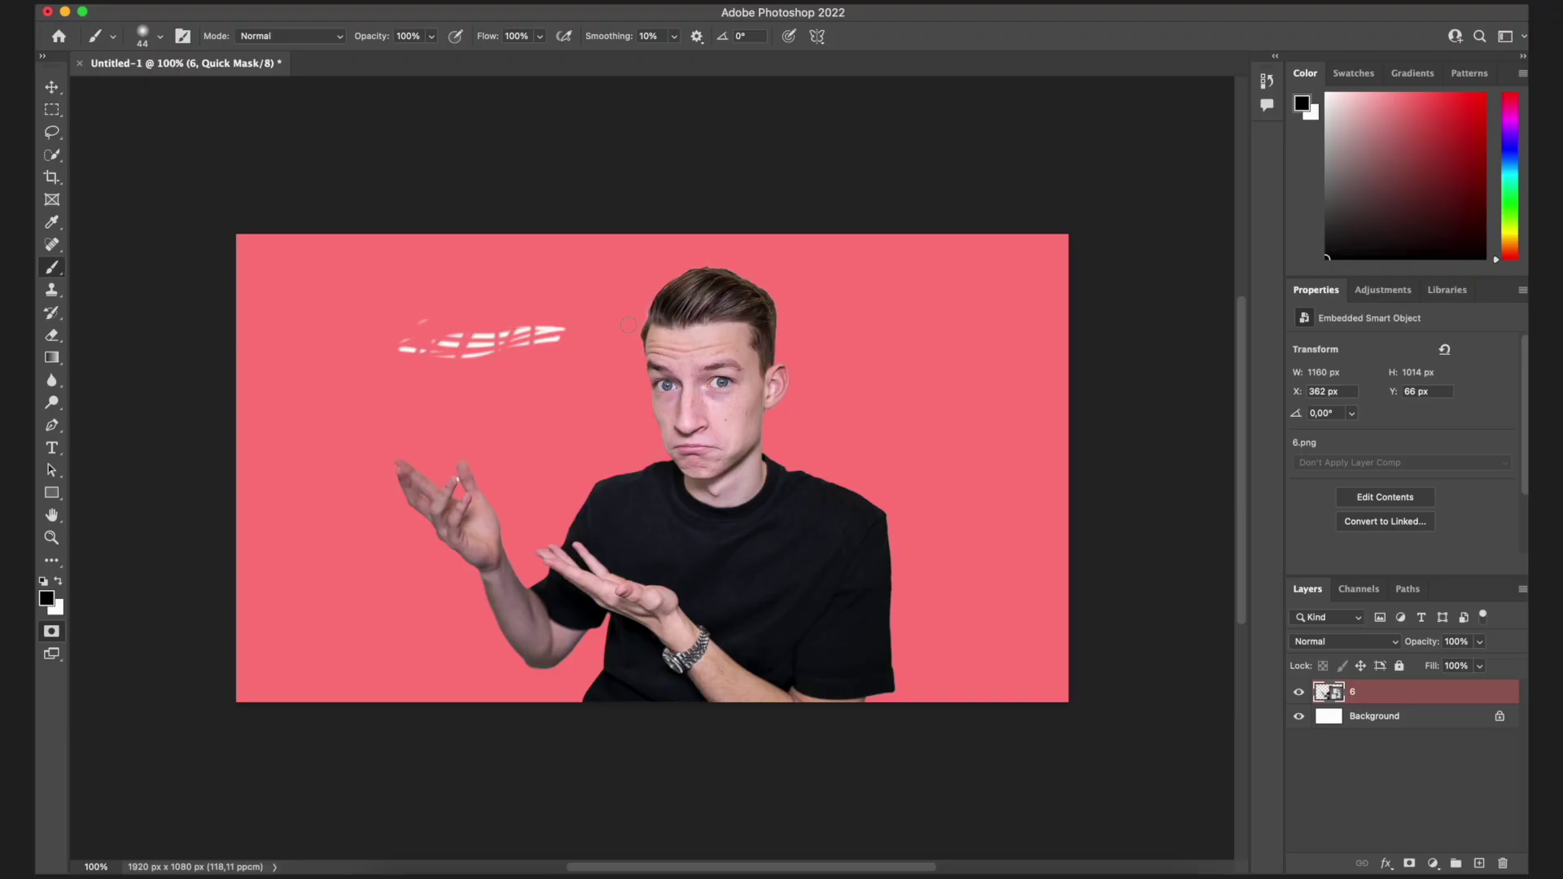
{"action": "scroll", "coordinate": [652, 480], "scroll_direction": "up", "scroll_amount": 10}
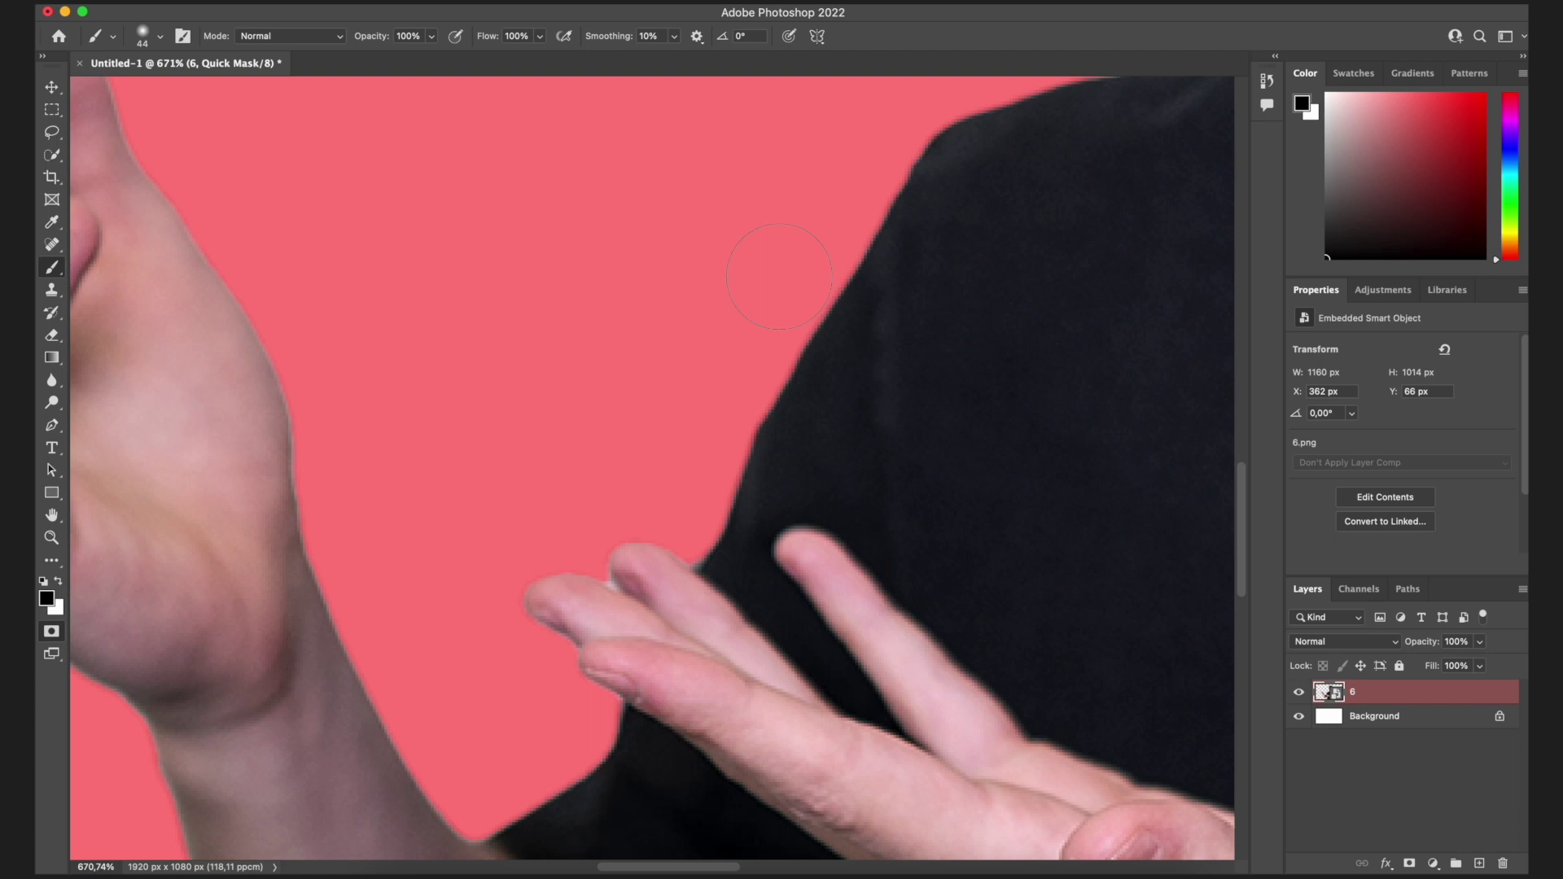
{"action": "scroll", "coordinate": [779, 277], "scroll_direction": "down", "scroll_amount": 10}
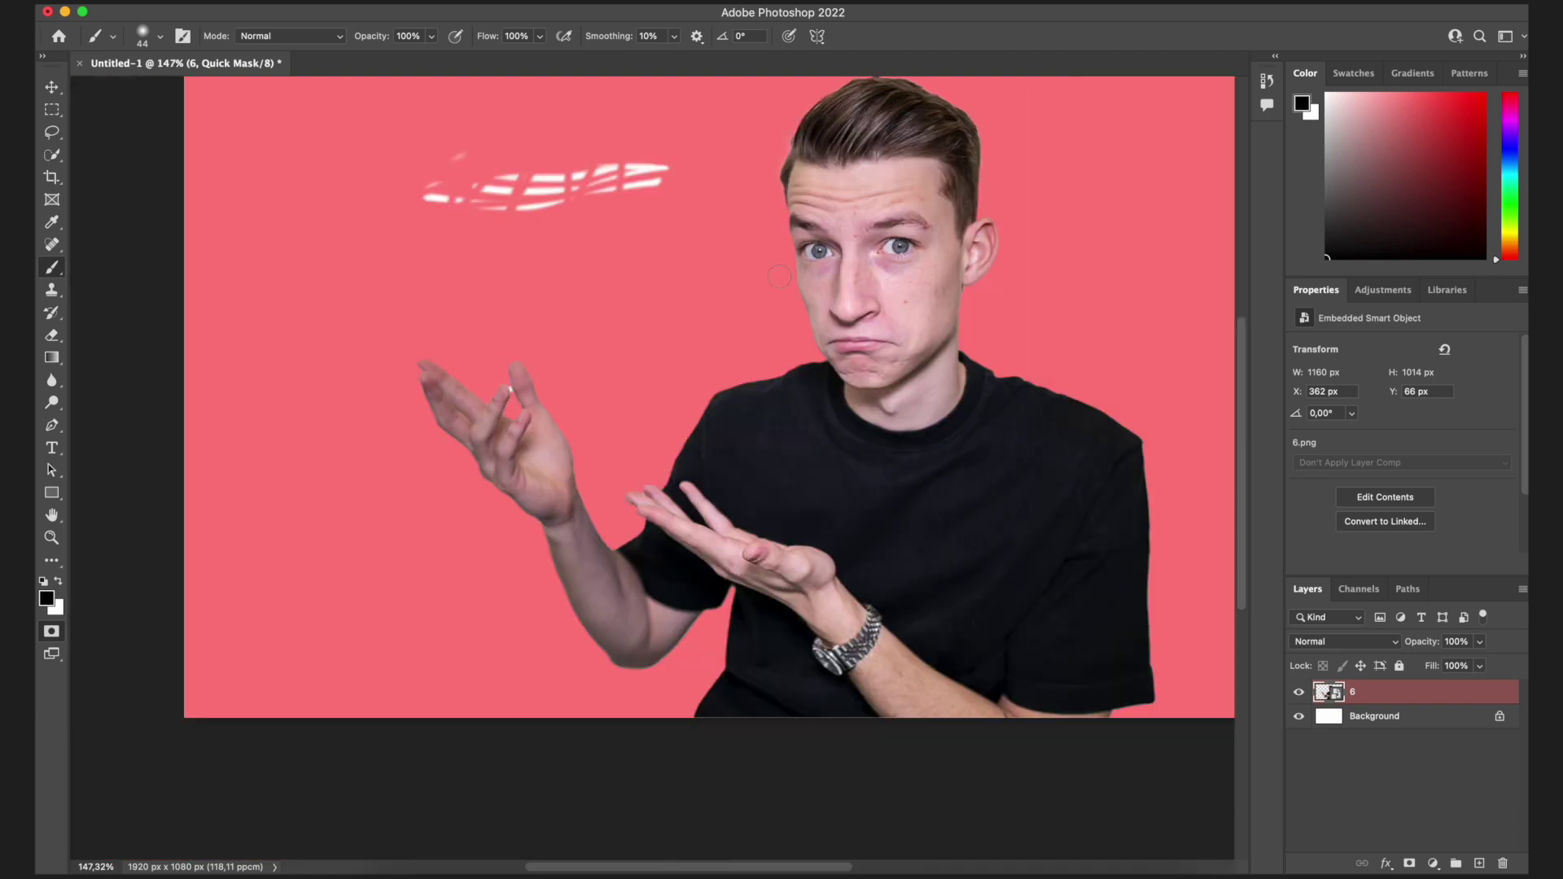
Exit Quick Mask, copy the selected person to Layer 1, move it, then delete the copy.
{"action": "key", "text": "q"}
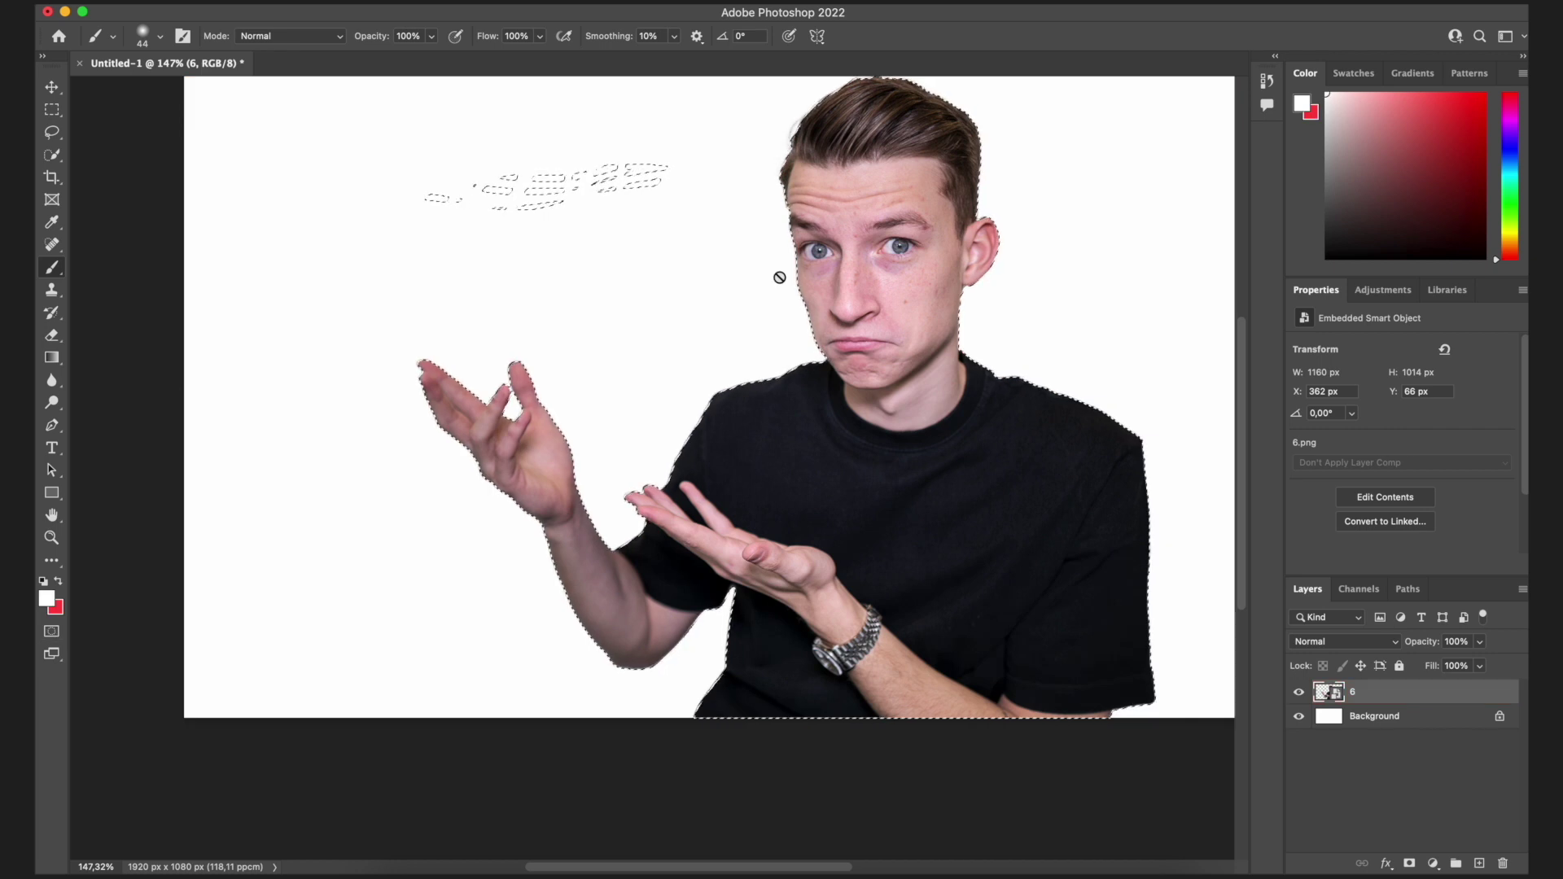
{"action": "scroll", "coordinate": [778, 354], "scroll_direction": "right", "scroll_amount": 5}
{"action": "scroll", "coordinate": [777, 354], "scroll_direction": "left", "scroll_amount": 3}
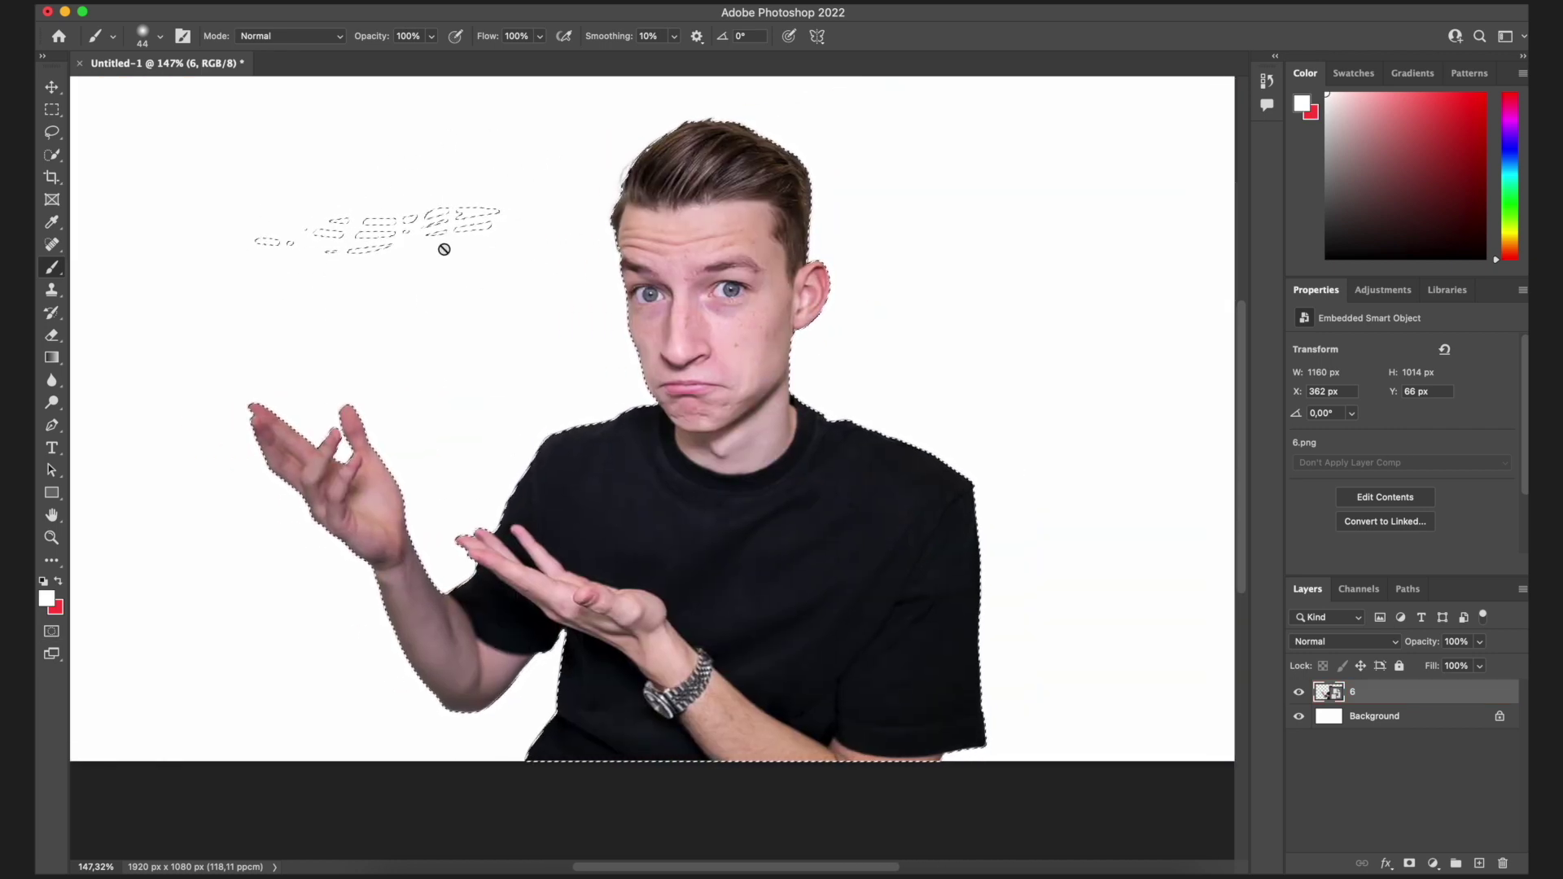
{"action": "key", "text": "v"}
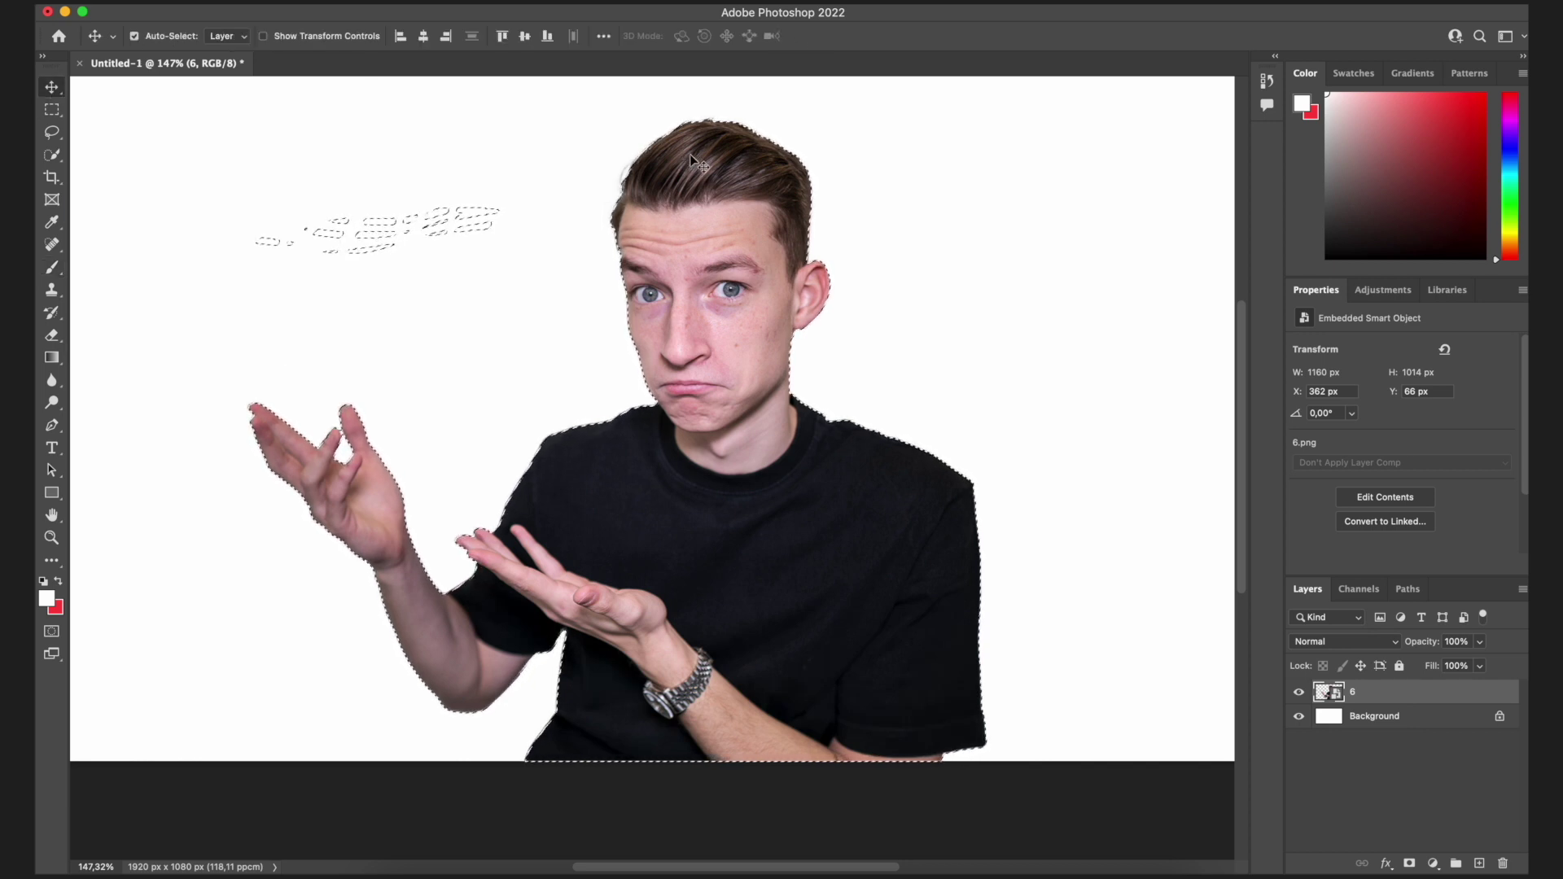
{"action": "key", "text": "ctrl+j"}
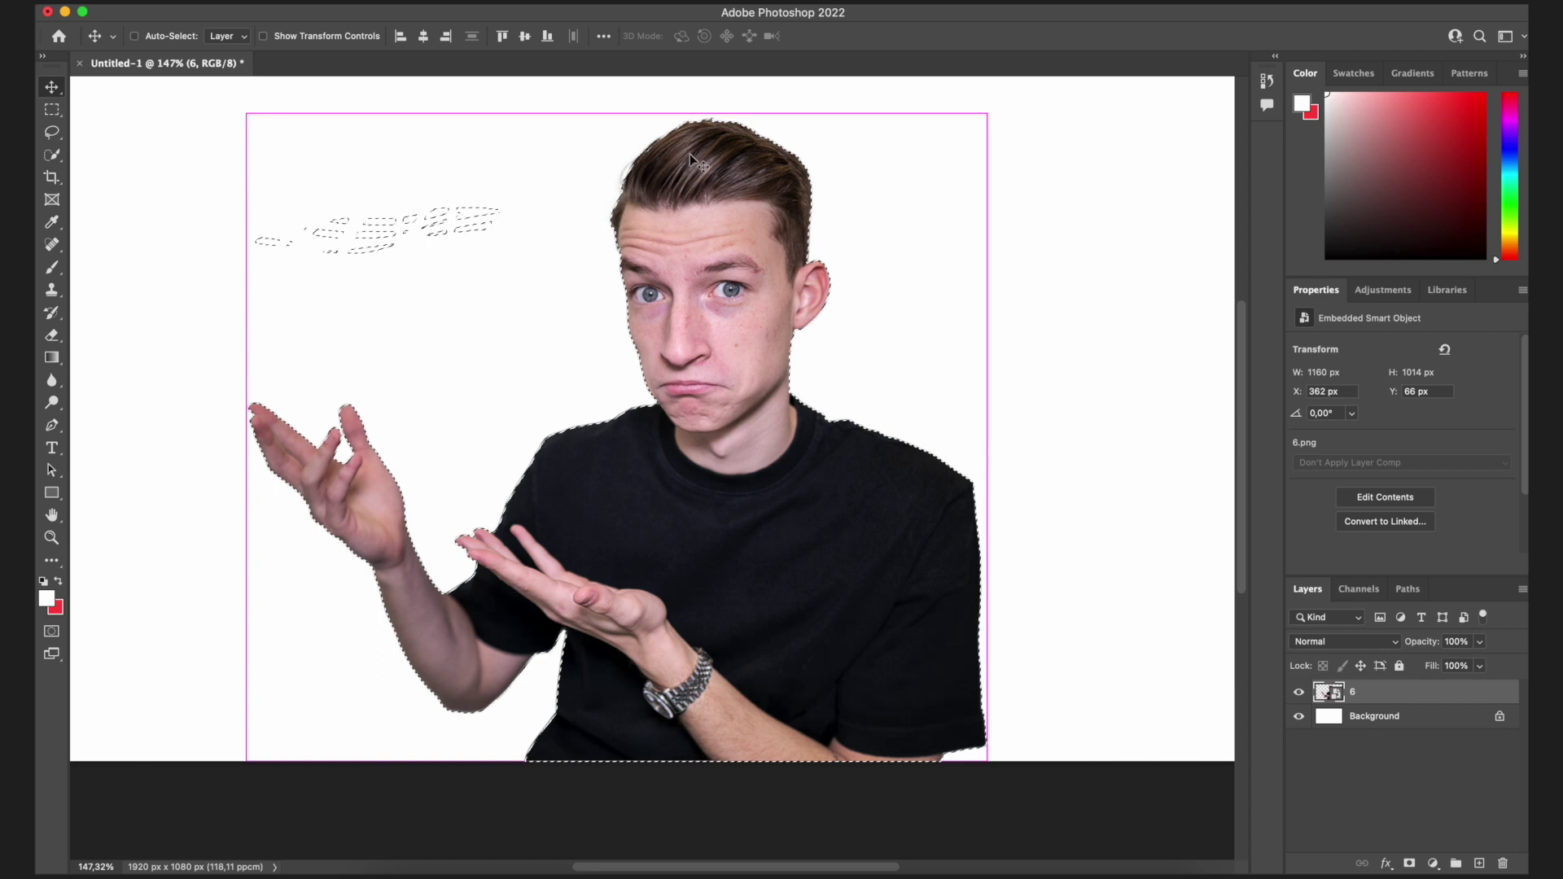
{"action": "left_click", "coordinate": [1299, 717]}
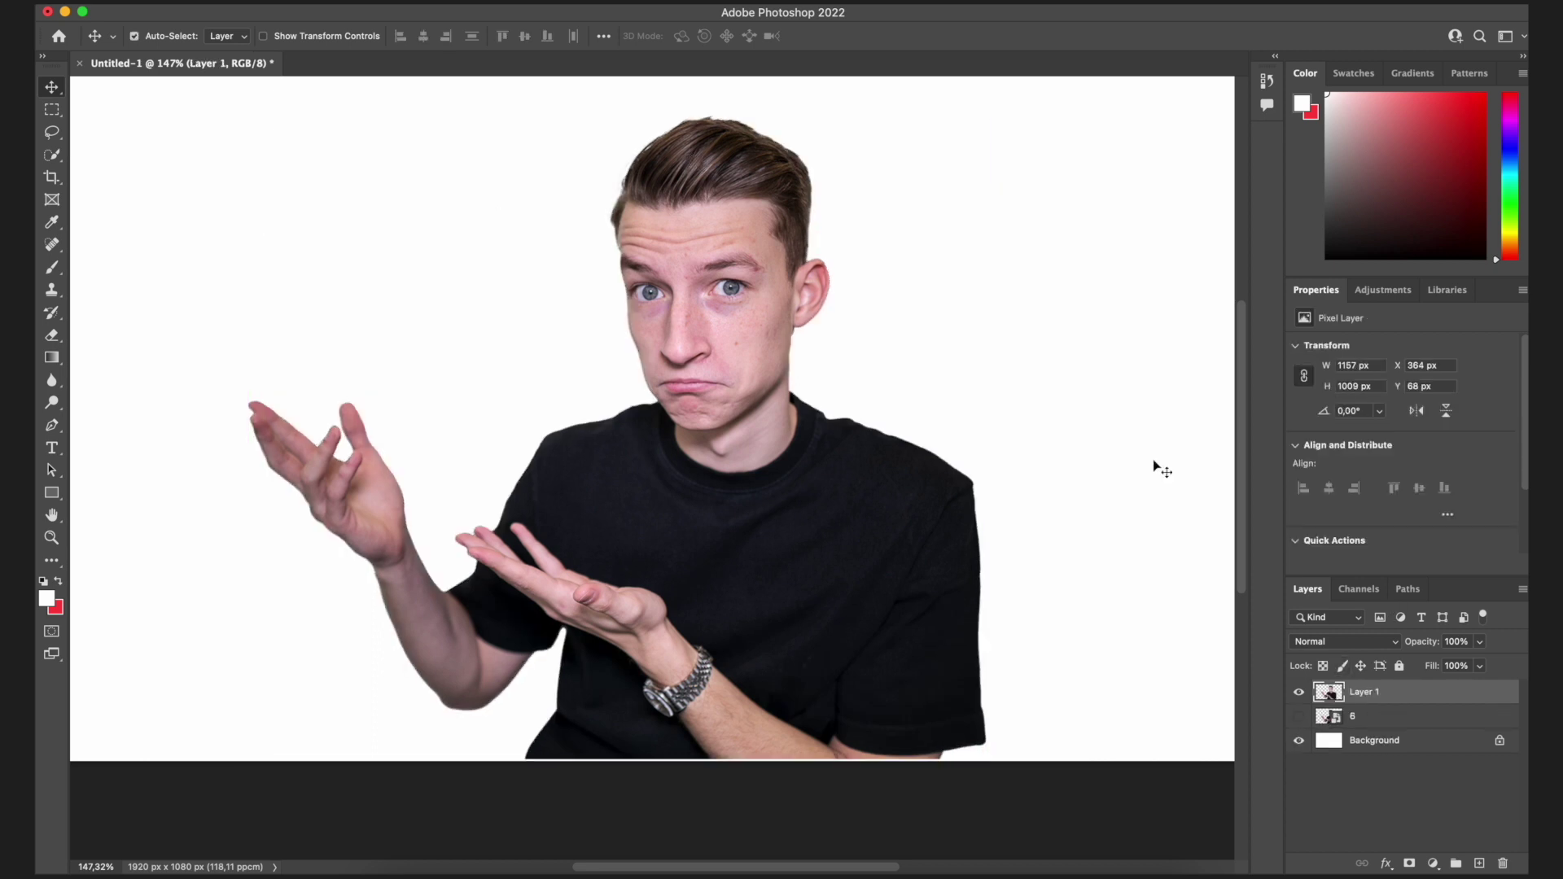
{"action": "left_click_drag", "start_coordinate": [816, 487], "coordinate": [786, 513]}
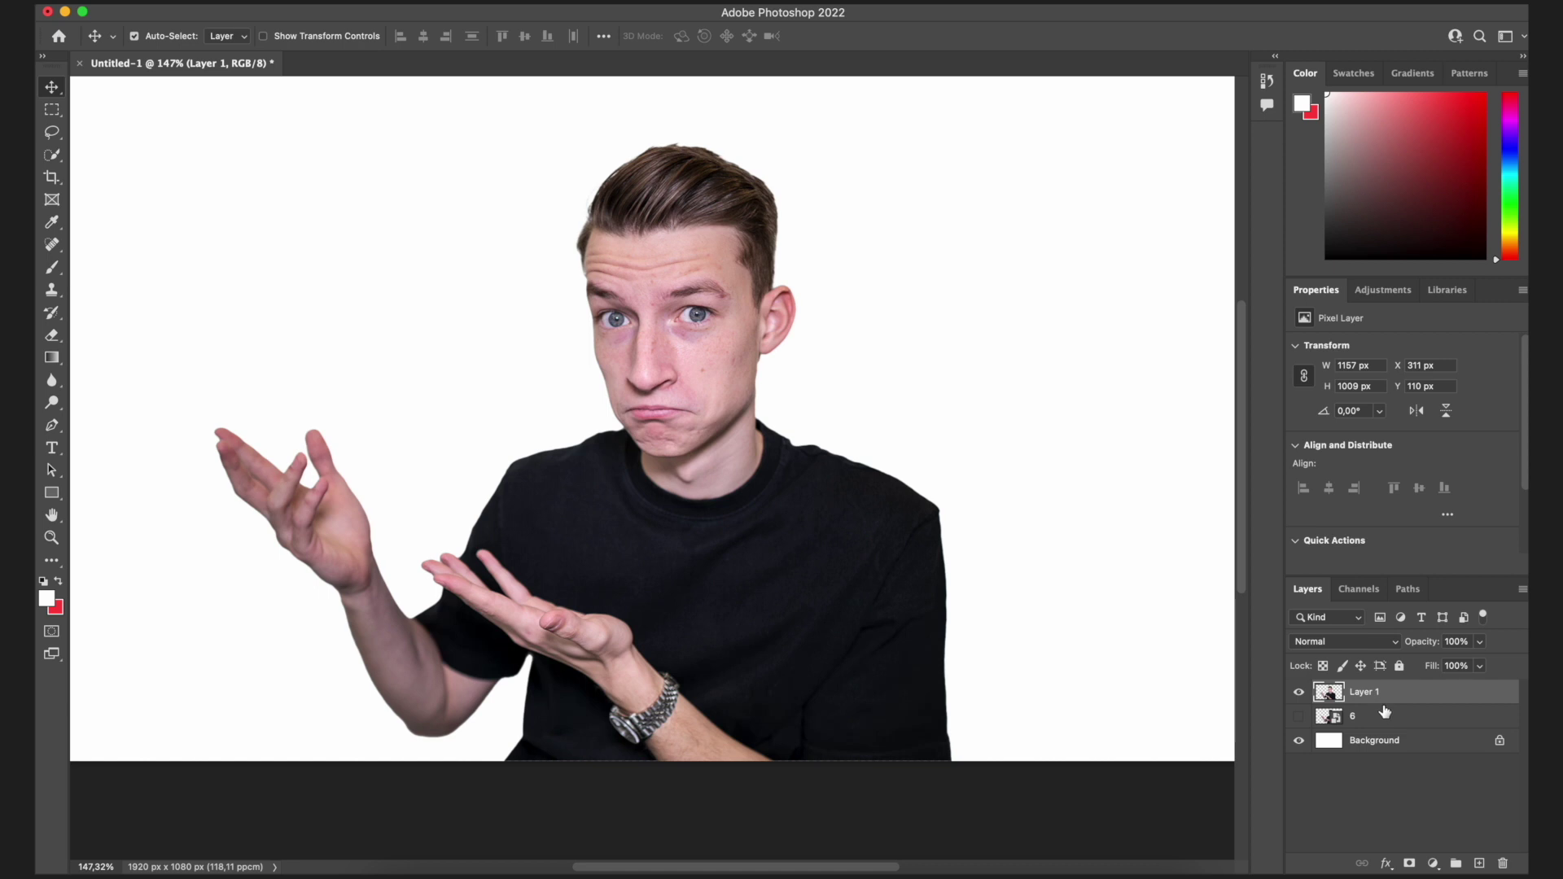
{"action": "key", "text": "BackSpace"}
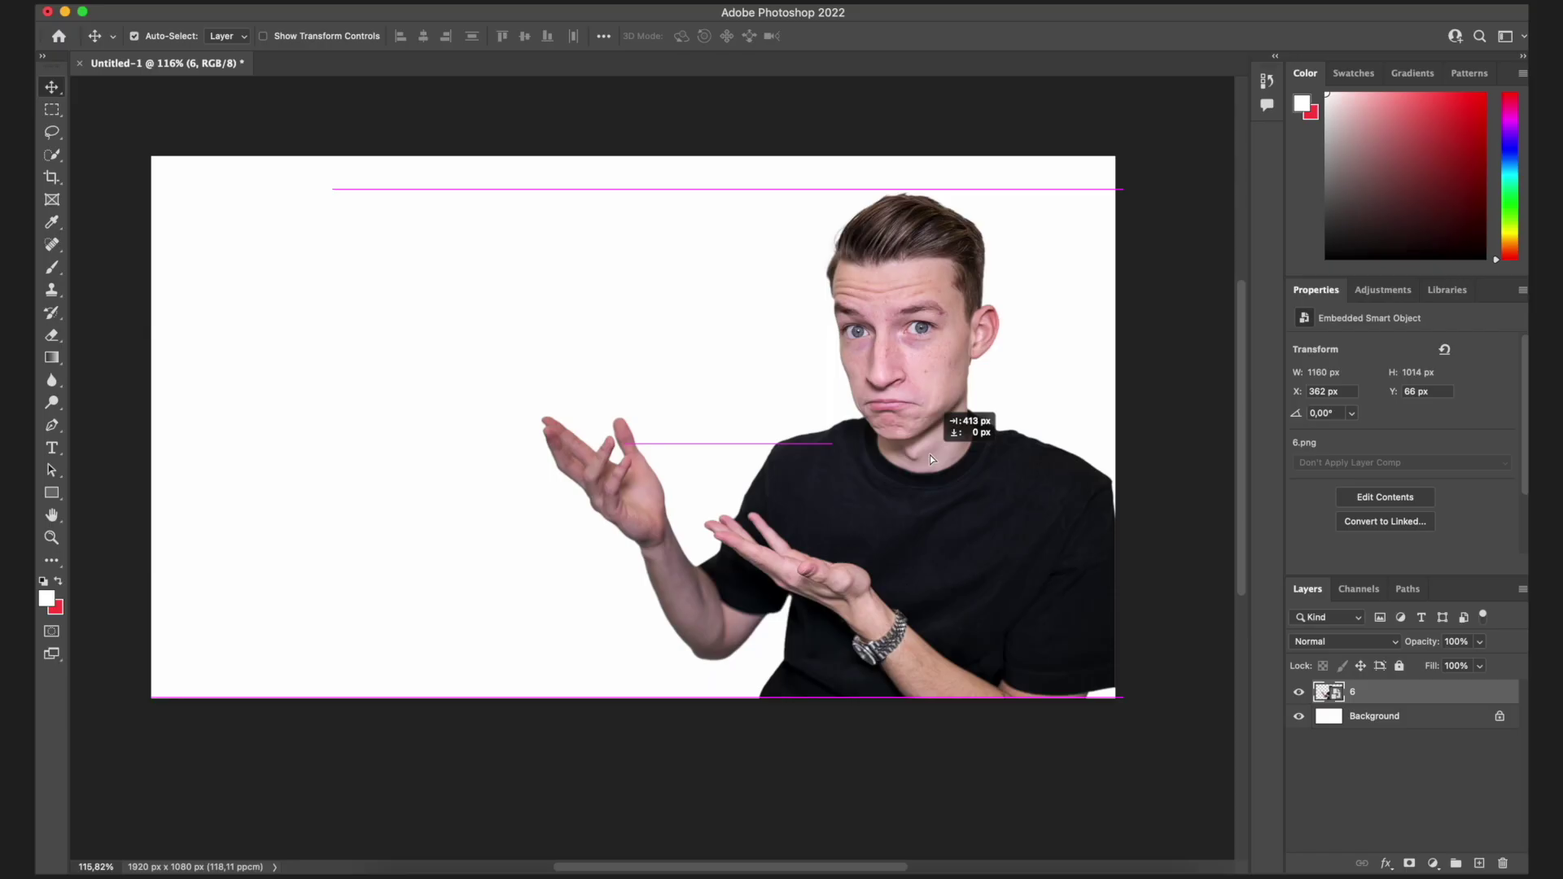
Scale layer 6 to about 112.65% and place it against the canvas's right edge.
{"action": "left_click_drag", "start_coordinate": [930, 456], "coordinate": [922, 450]}
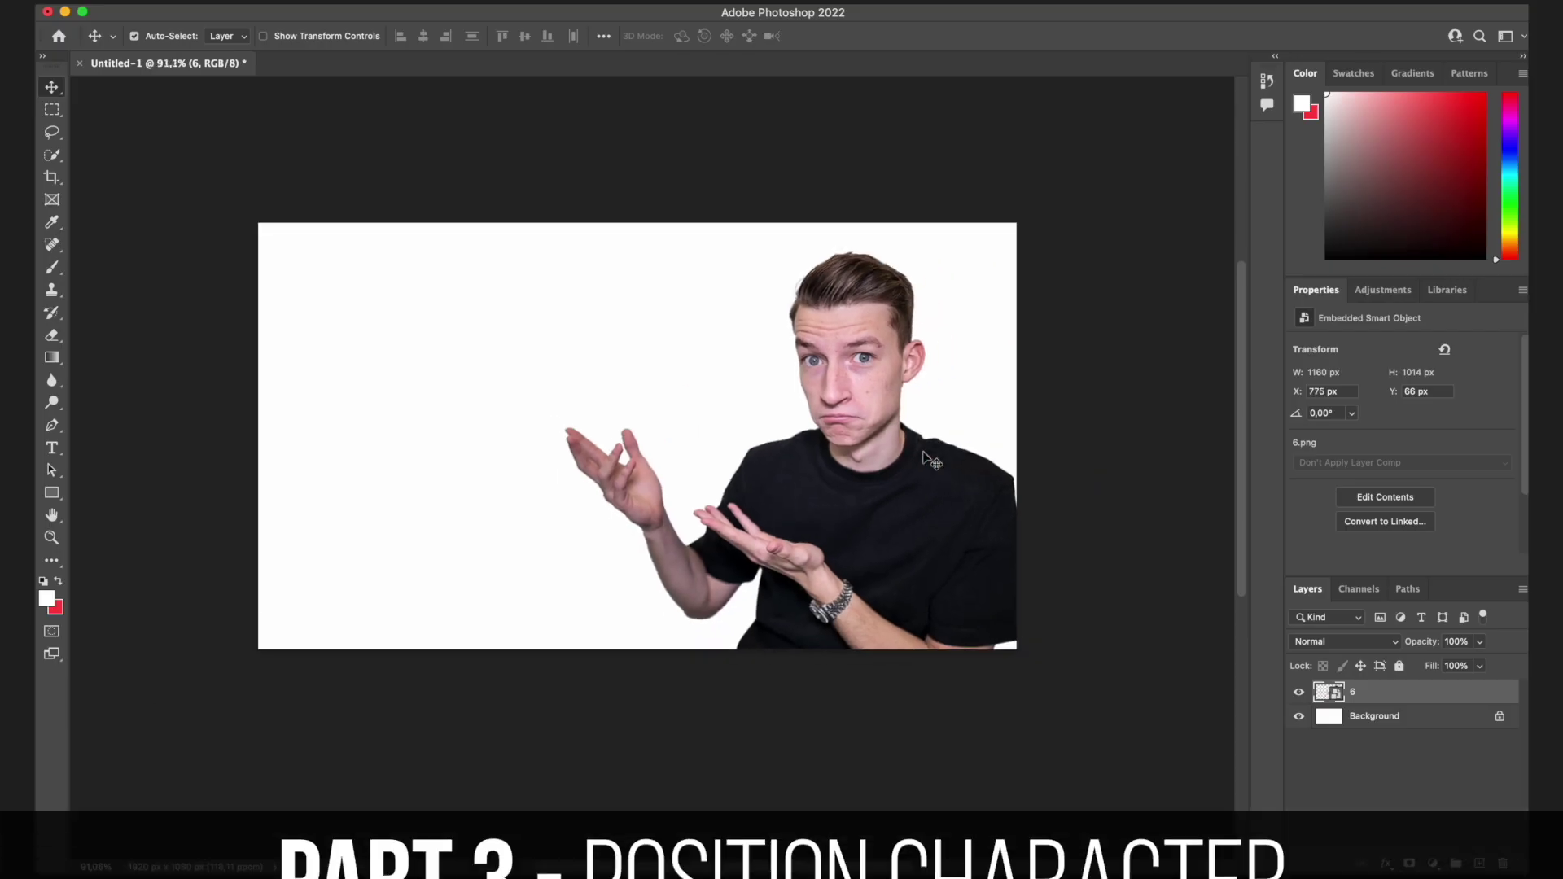
{"action": "key", "text": "super+t"}
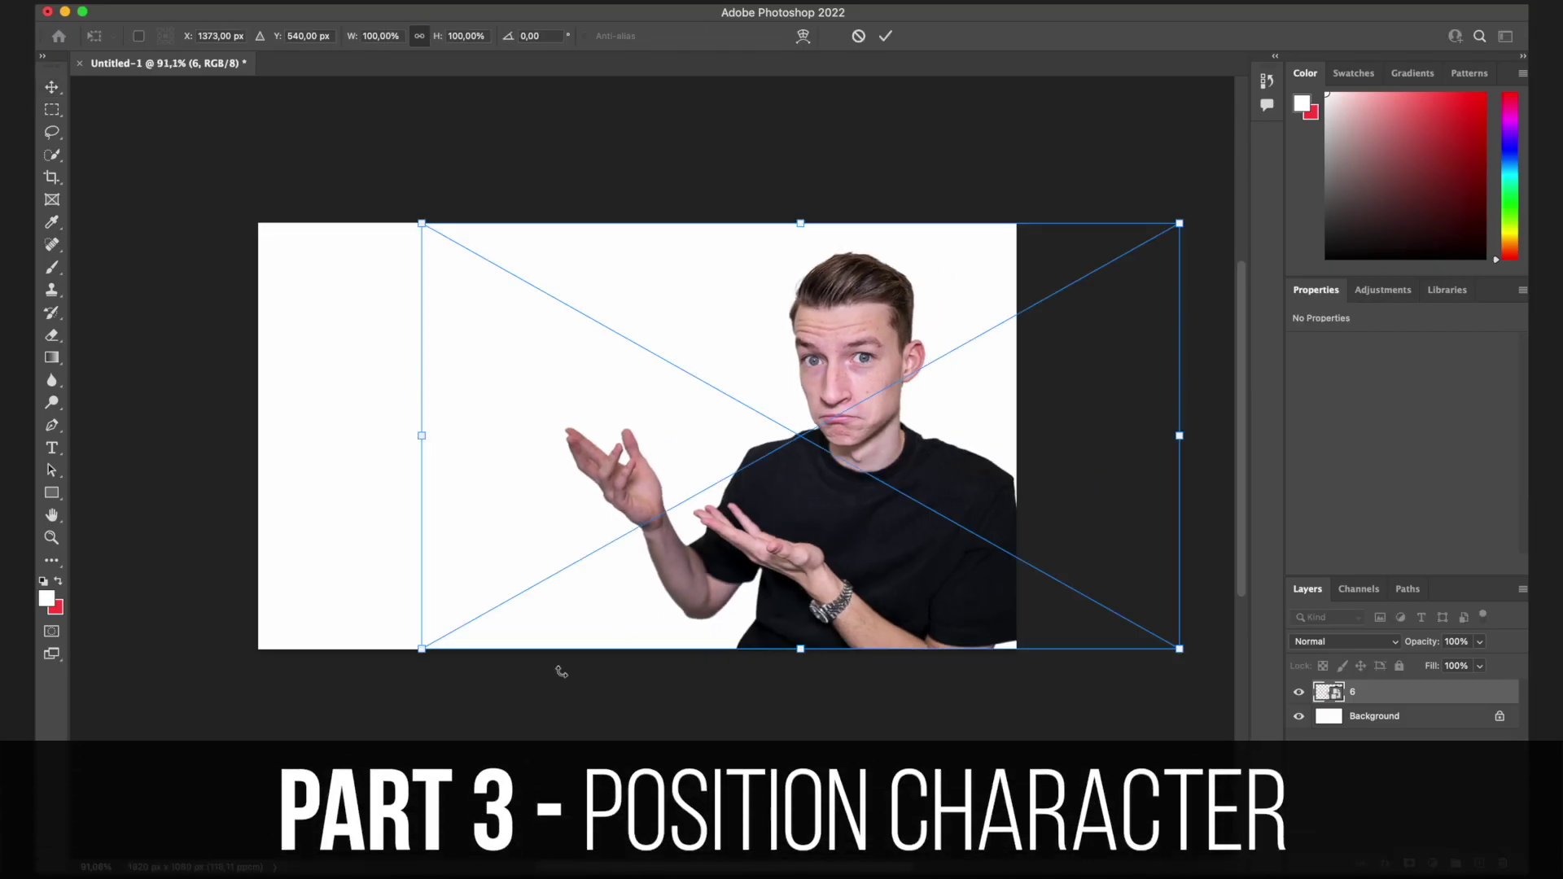
{"action": "left_click_drag", "start_coordinate": [412, 653], "coordinate": [488, 607]}
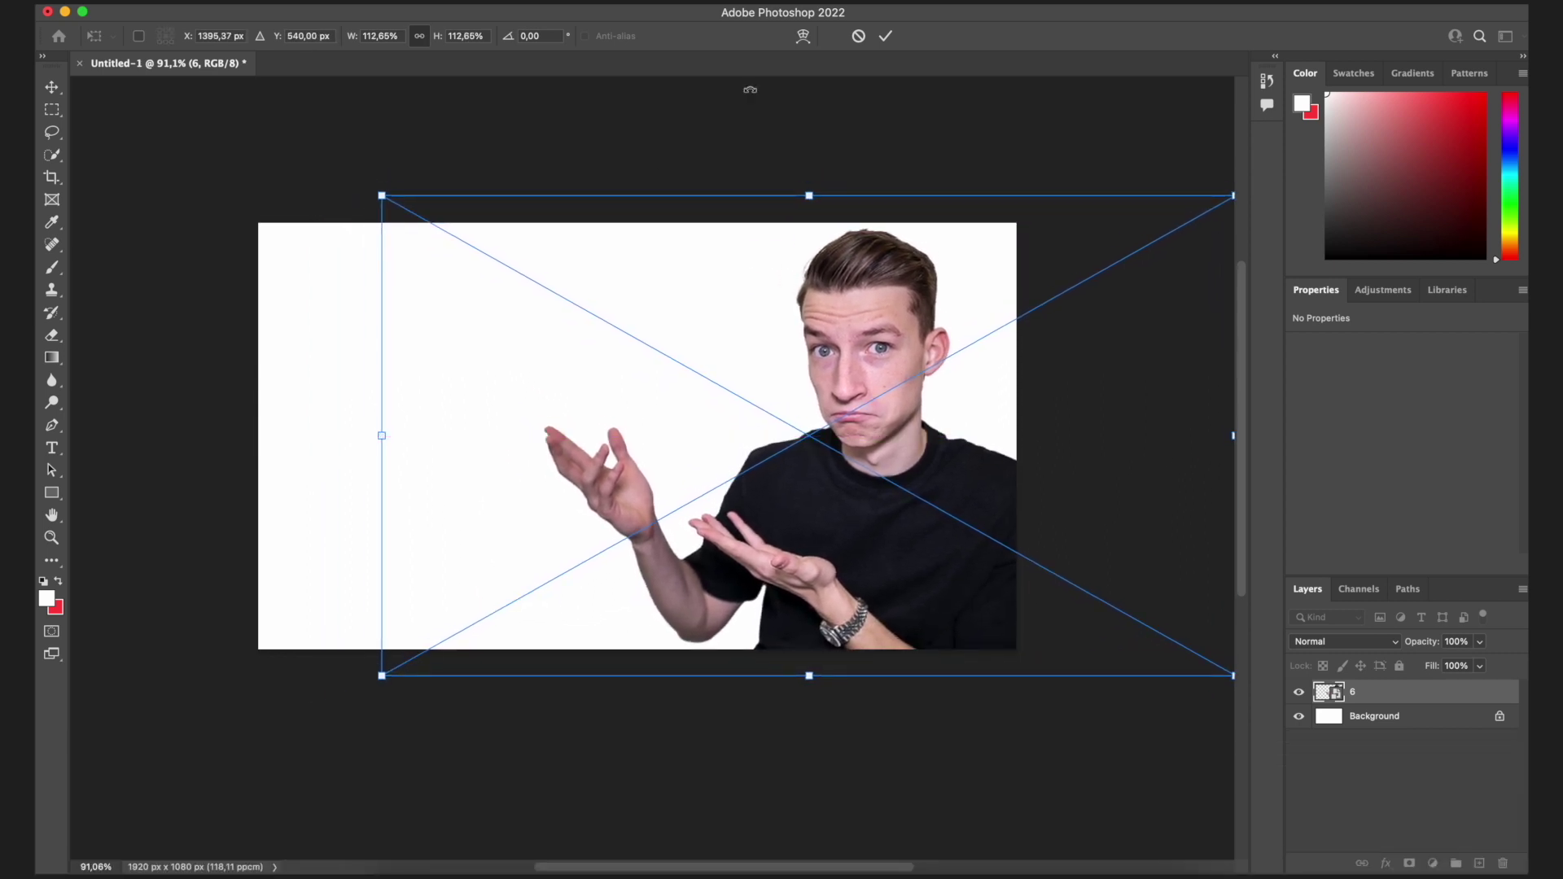
{"action": "left_click", "coordinate": [890, 41]}
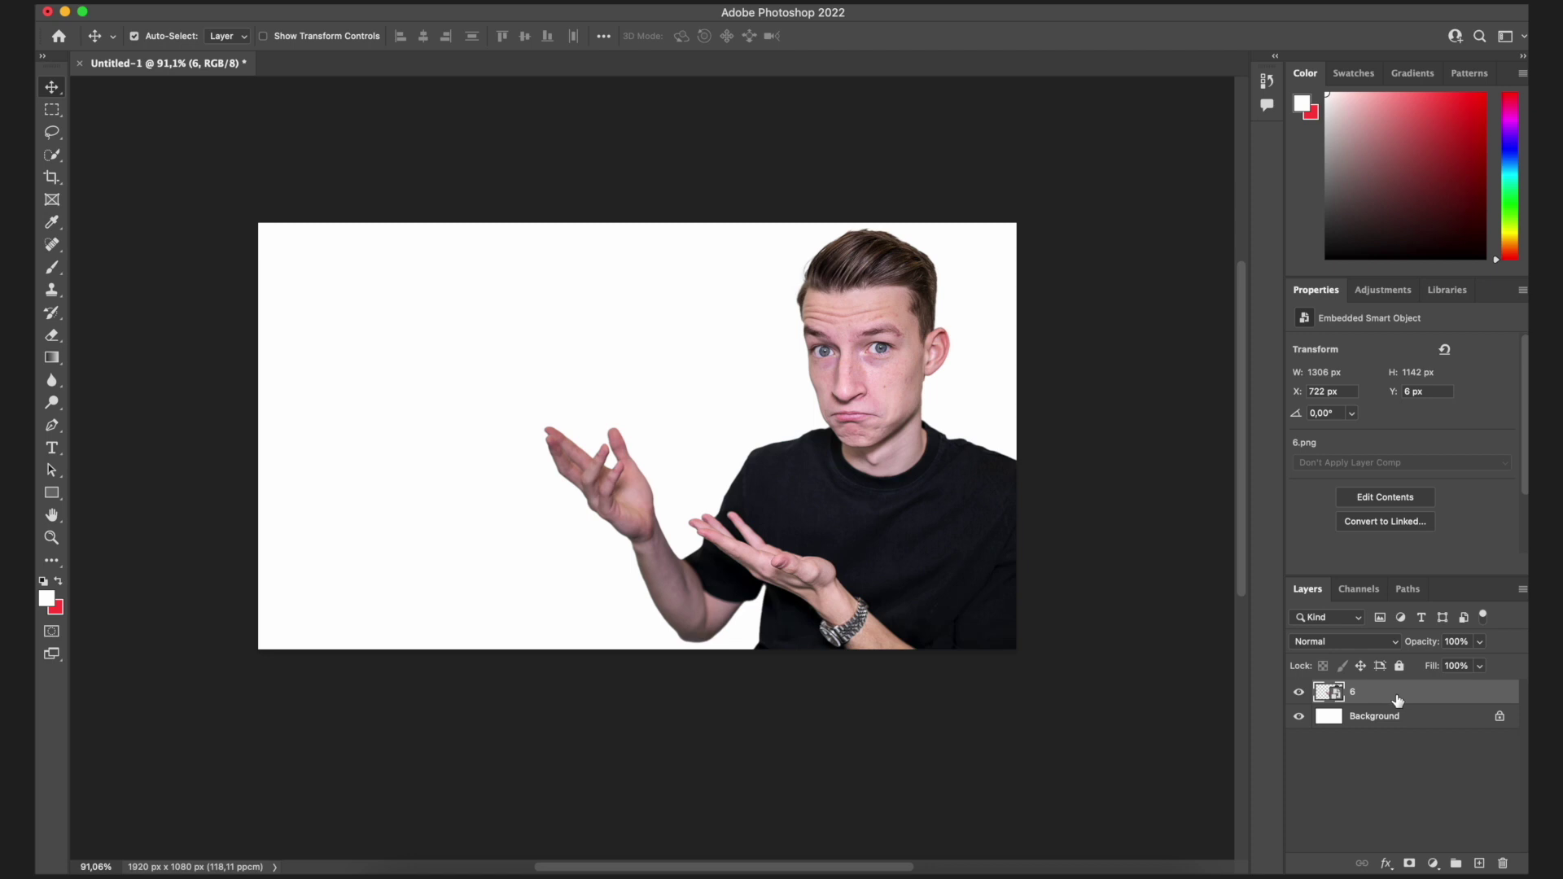
Open the Layer Style dialog for layer 6 and move it off the canvas.
{"action": "right_click", "coordinate": [1384, 697]}
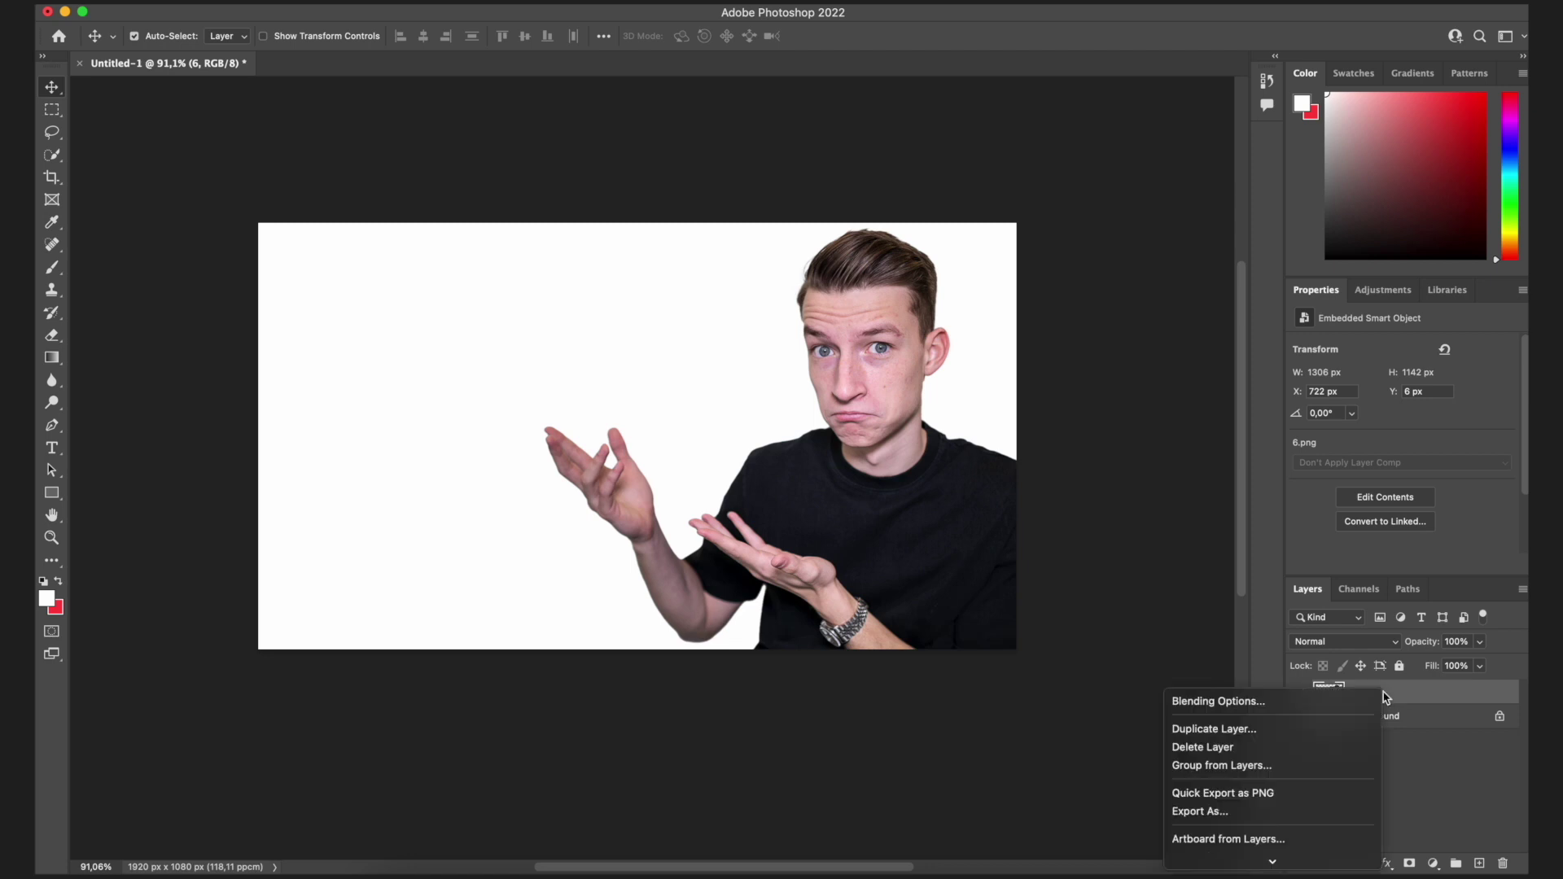
{"action": "left_click", "coordinate": [1418, 702]}
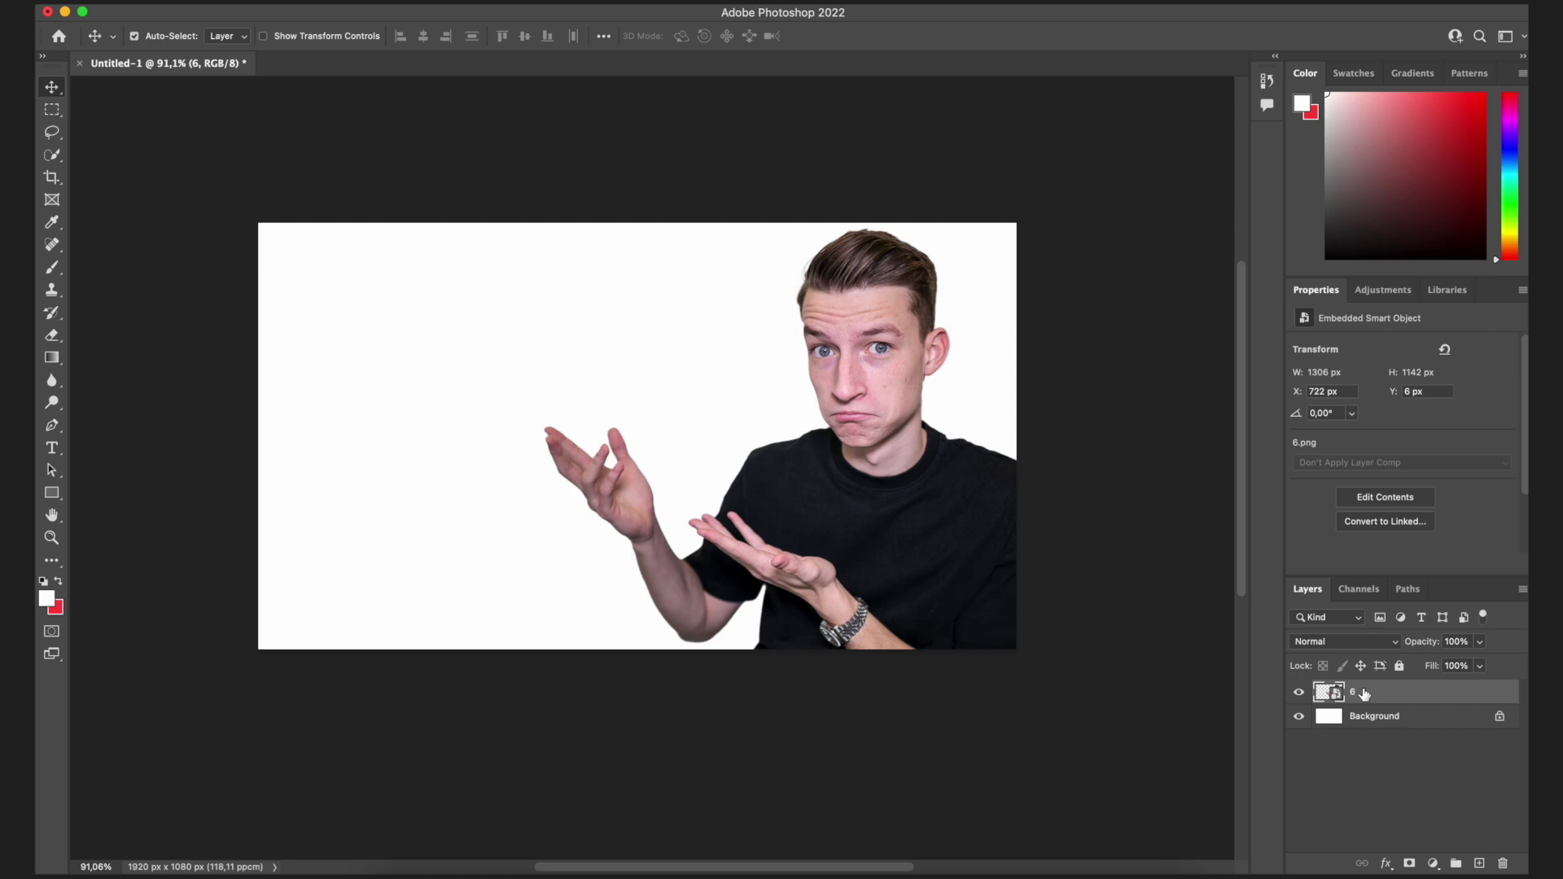
{"action": "right_click", "coordinate": [1364, 694]}
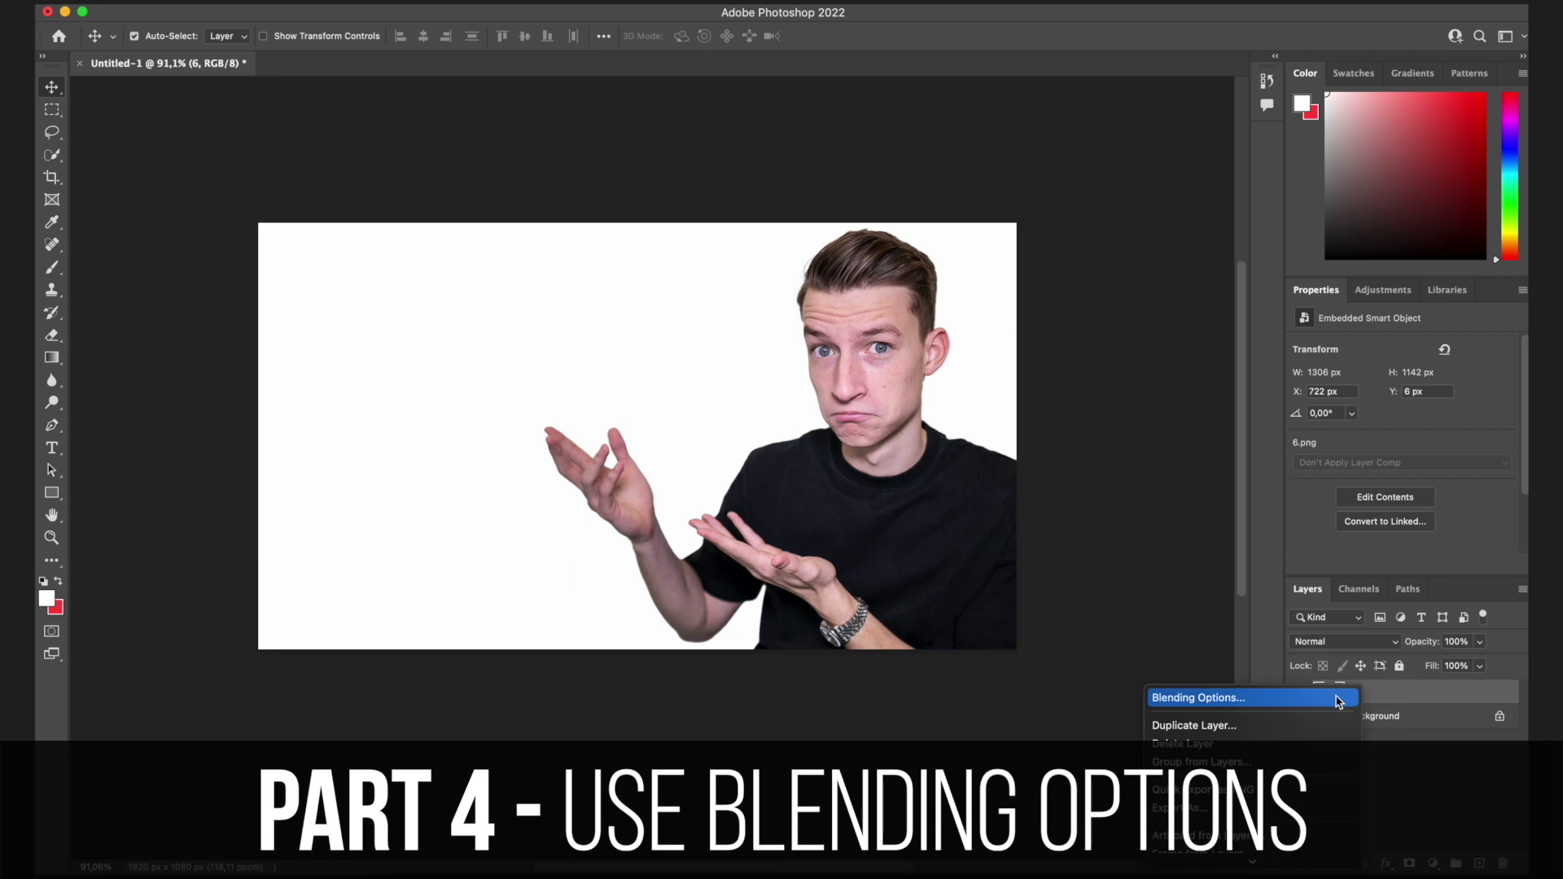
{"action": "left_click", "coordinate": [1254, 699]}
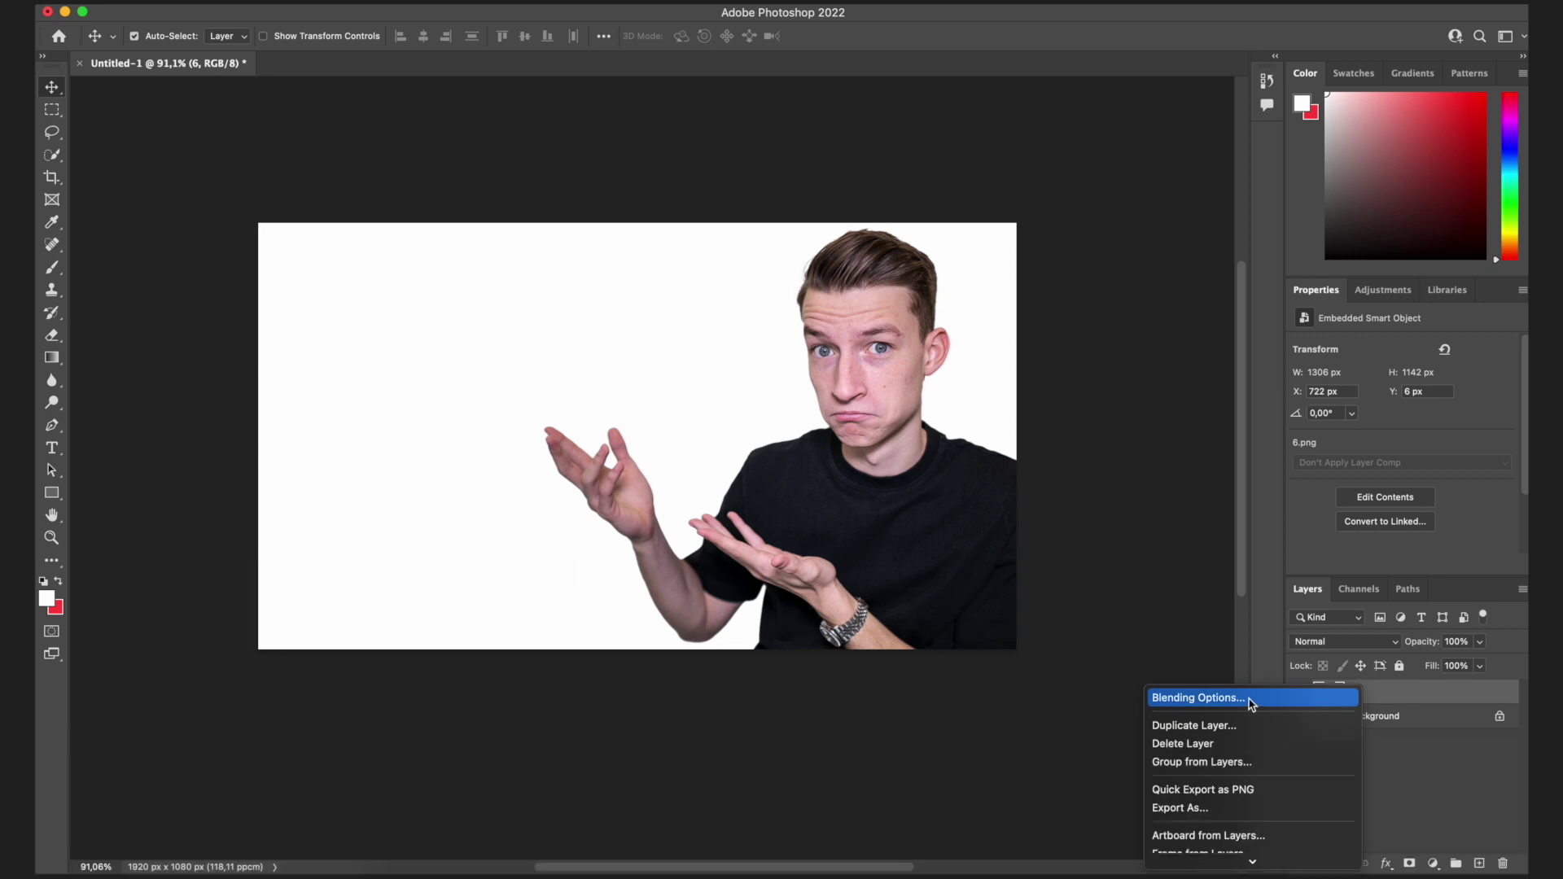
{"action": "left_click_drag", "start_coordinate": [942, 45], "coordinate": [1029, 40]}
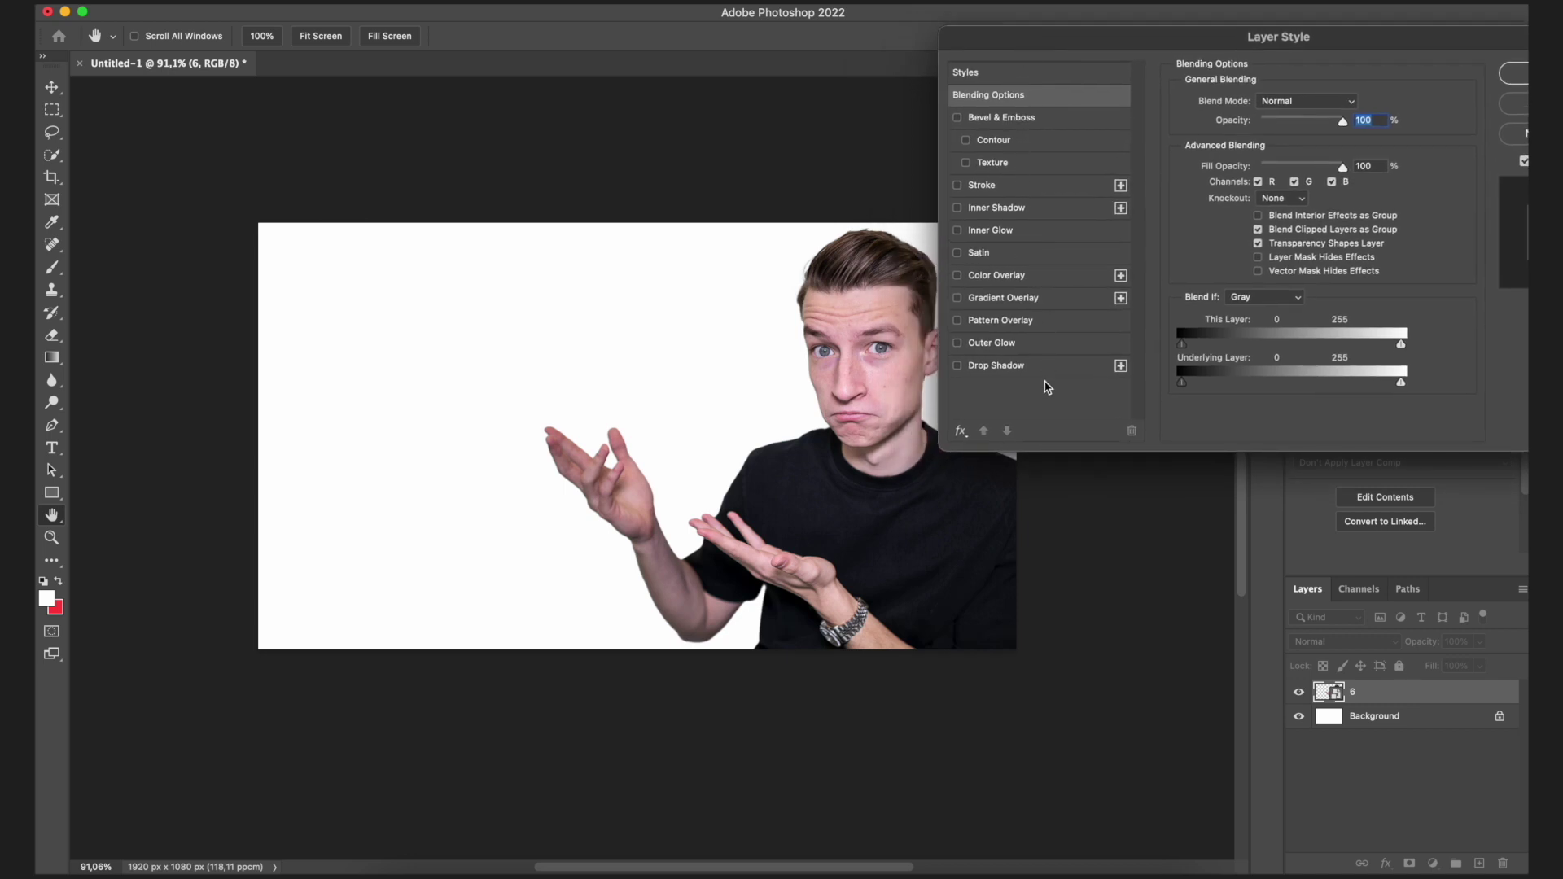
{"action": "left_click_drag", "start_coordinate": [1153, 37], "coordinate": [1177, 24]}
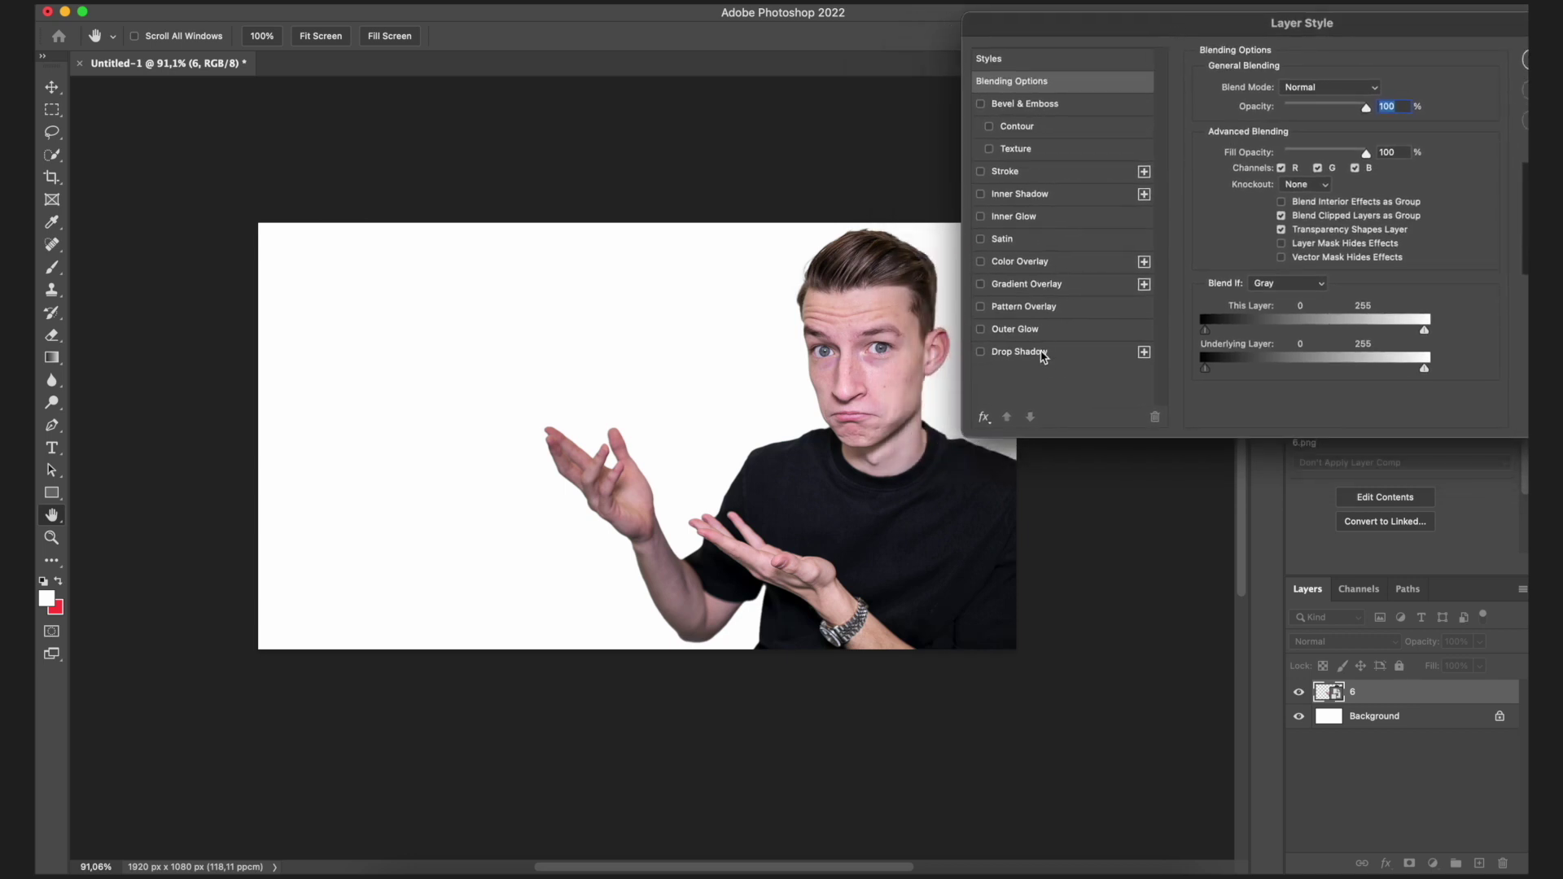
Add a red #ff4444 Outer Glow to layer 6 and enable Drop Shadow.
{"action": "left_click", "coordinate": [1004, 330]}
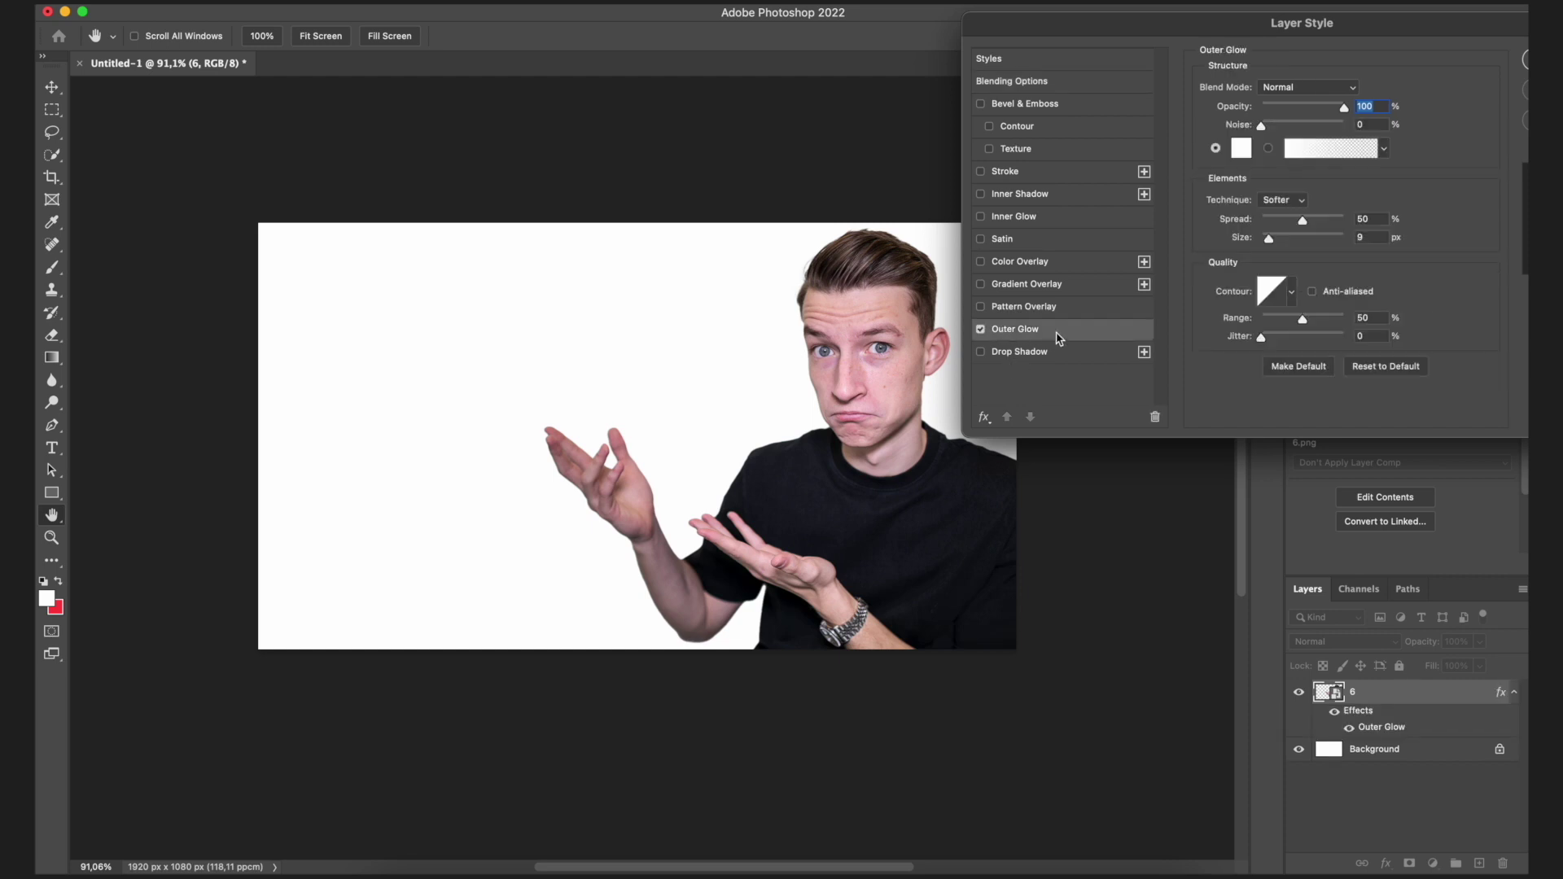
{"action": "left_click", "coordinate": [1241, 148]}
{"action": "mouse_move", "coordinate": [988, 638]}
{"action": "left_mouse_down"}
{"action": "mouse_move", "coordinate": [1019, 548]}
{"action": "mouse_move", "coordinate": [1001, 517]}
{"action": "mouse_move", "coordinate": [1015, 437]}
{"action": "left_mouse_up"}
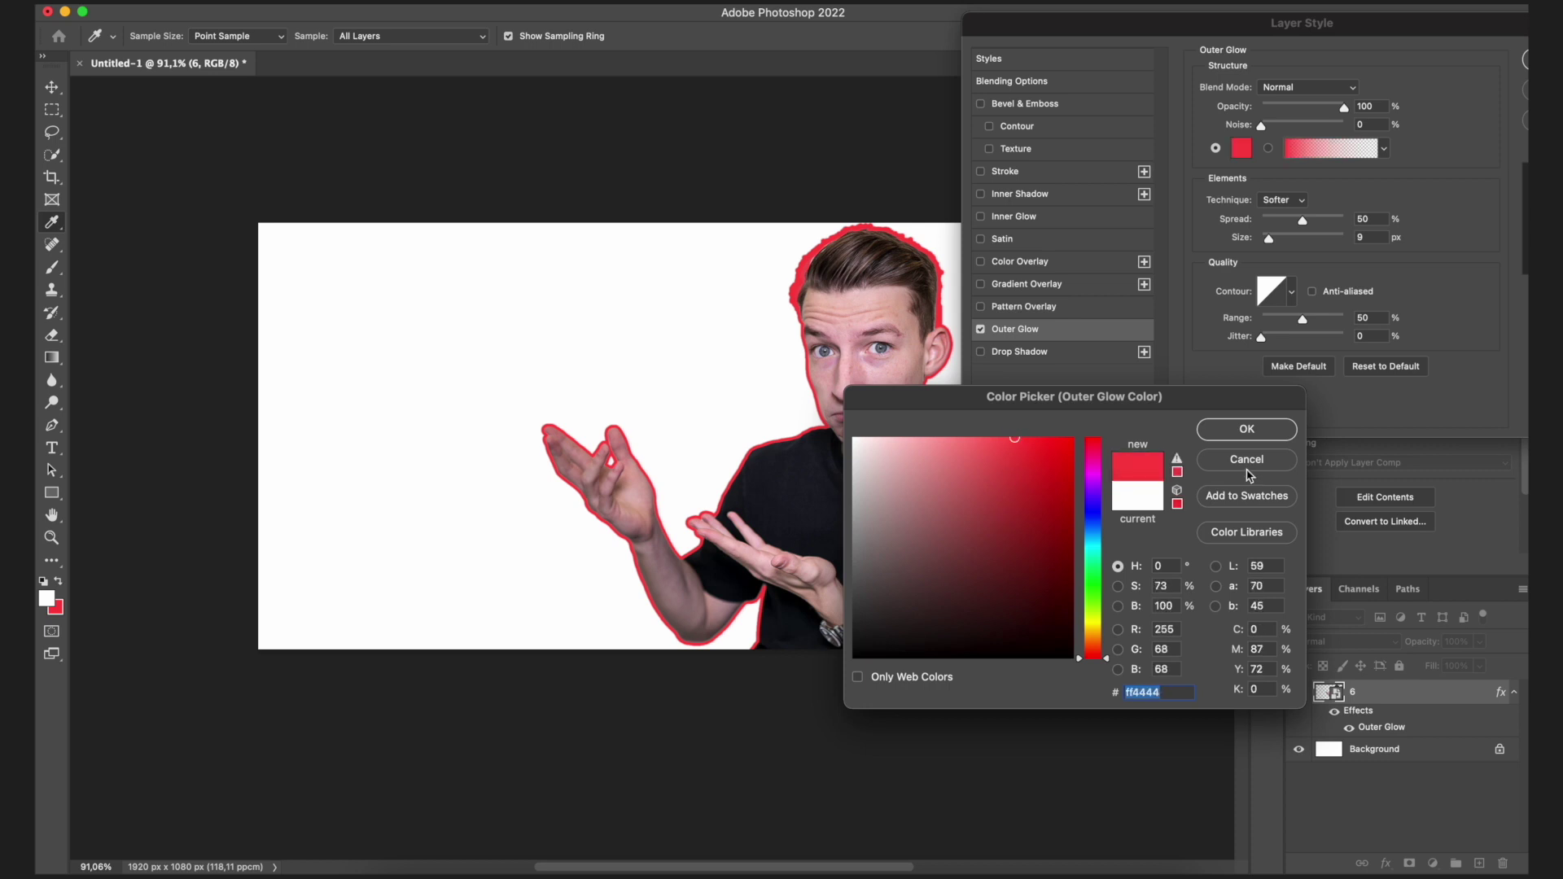
{"action": "left_click", "coordinate": [1255, 430]}
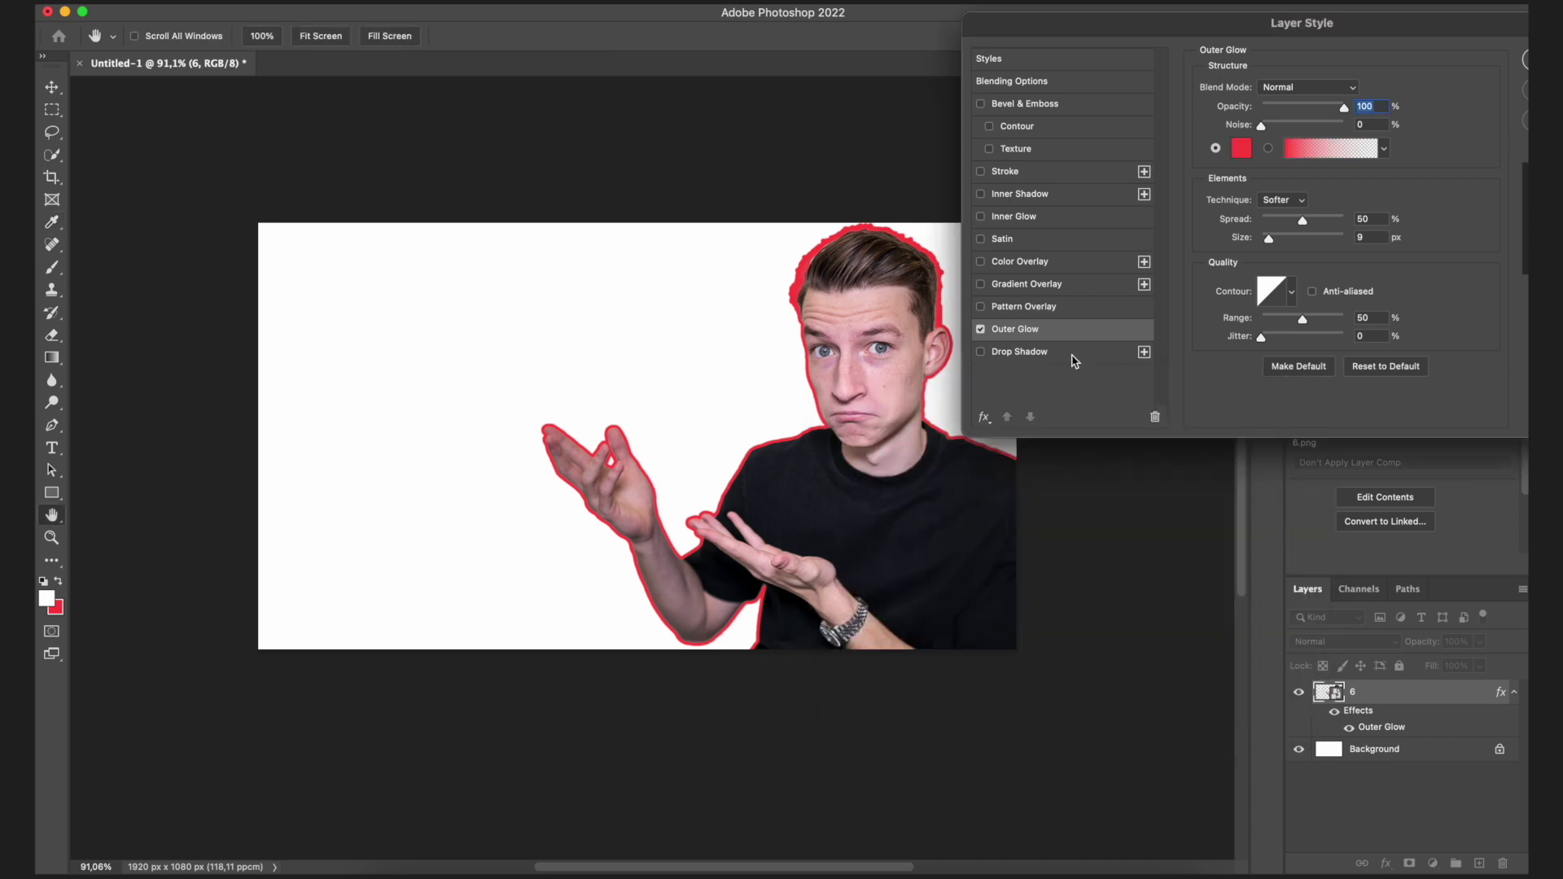
{"action": "left_click", "coordinate": [1044, 356]}
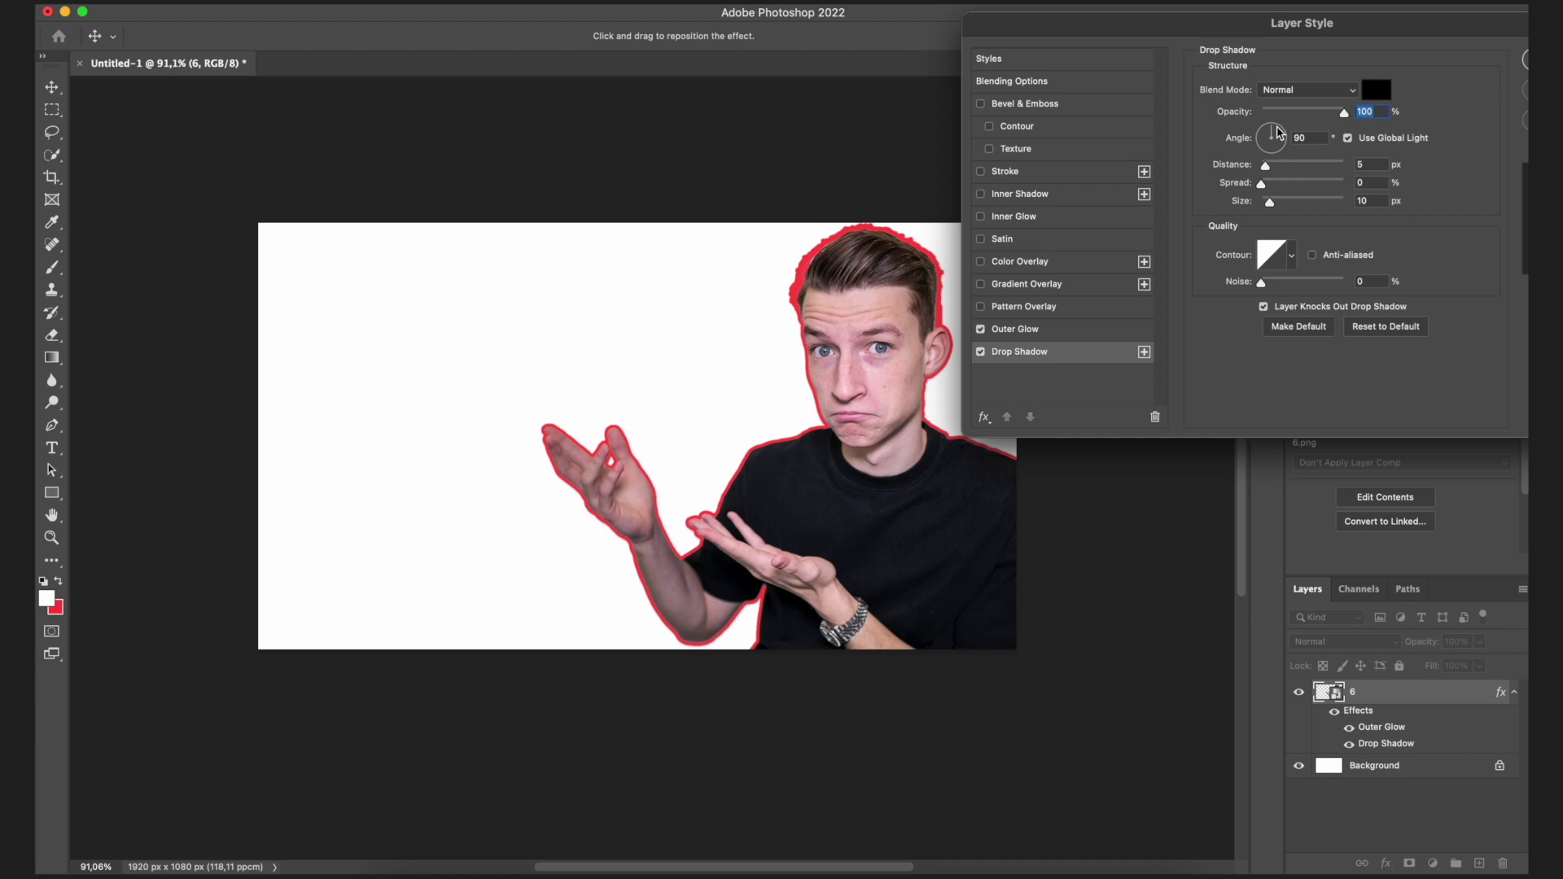
Set the drop shadow to 133° angle, 14 px distance and 55% opacity, then apply.
{"action": "left_click", "coordinate": [1268, 134]}
{"action": "left_click_drag", "start_coordinate": [1267, 165], "coordinate": [1276, 168]}
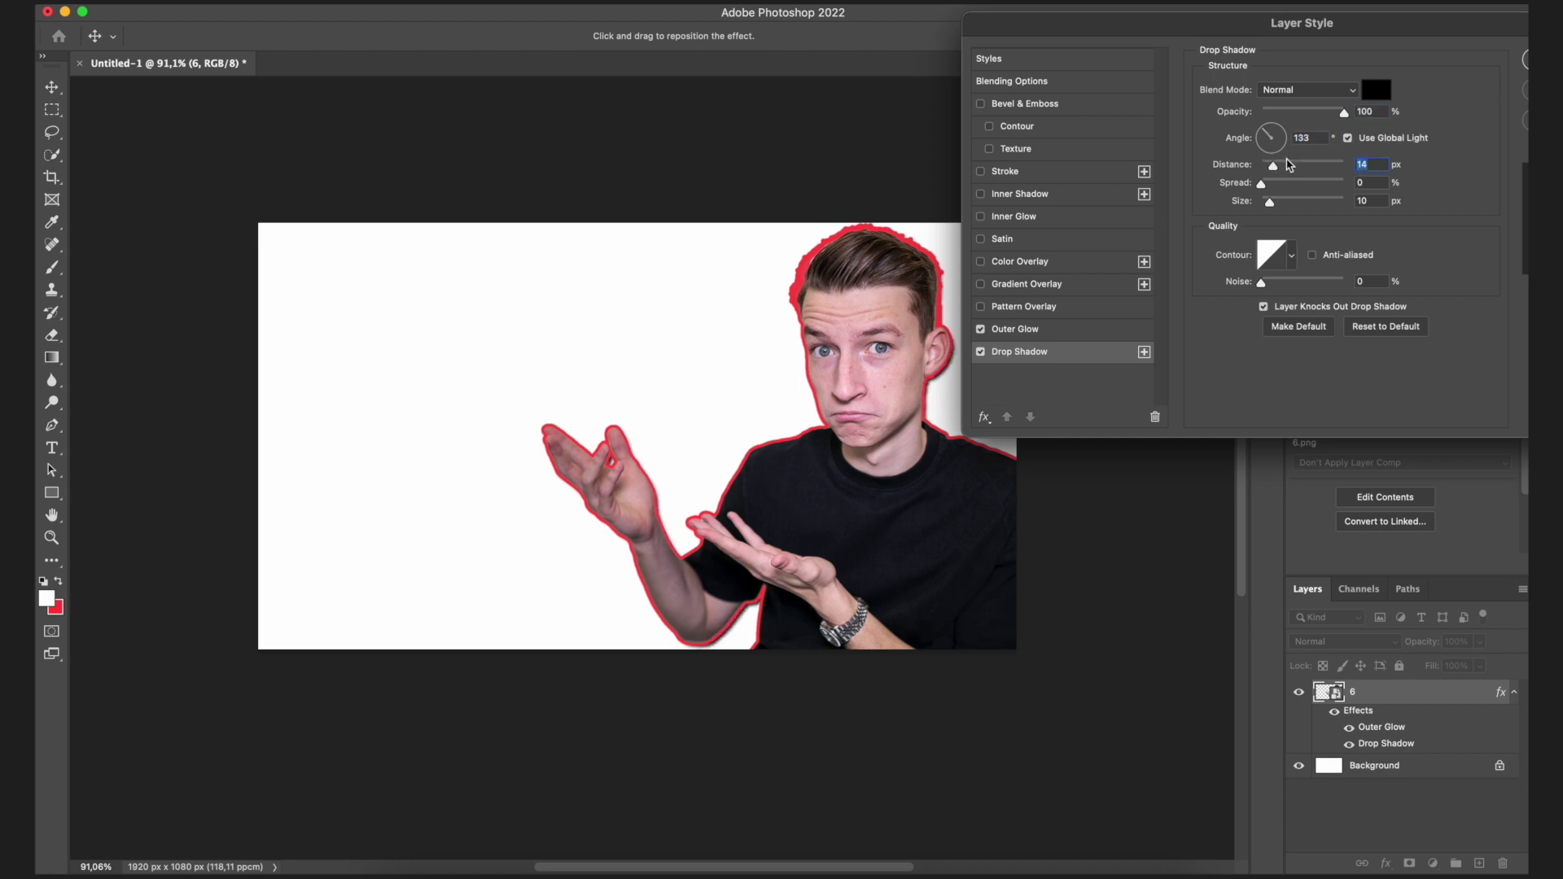
{"action": "left_click_drag", "start_coordinate": [1310, 114], "coordinate": [1309, 116]}
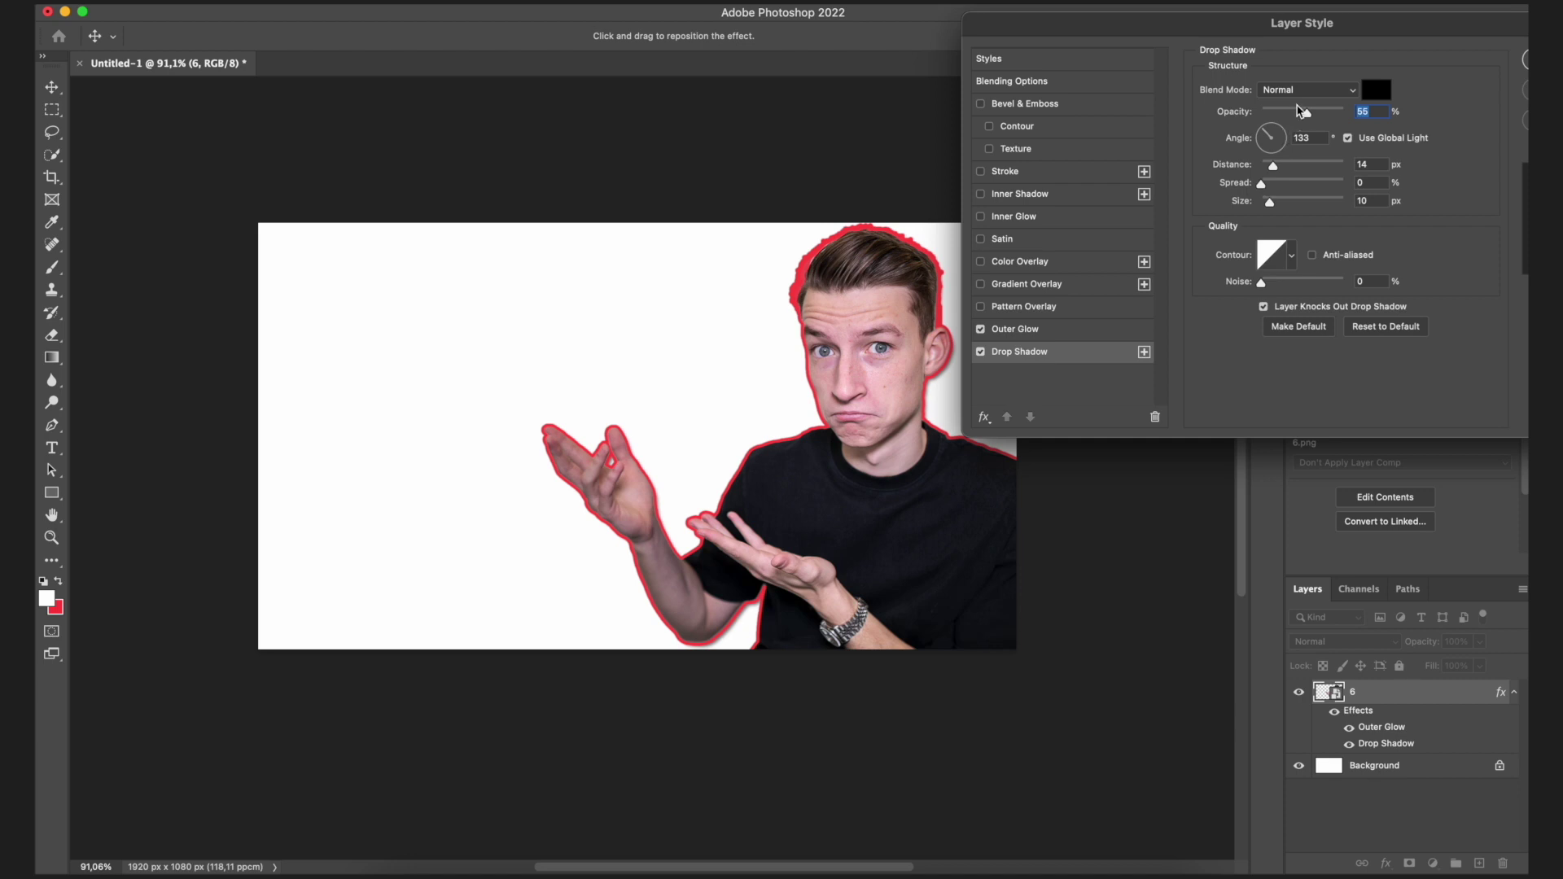
{"action": "left_click_drag", "start_coordinate": [1342, 41], "coordinate": [1174, 82]}
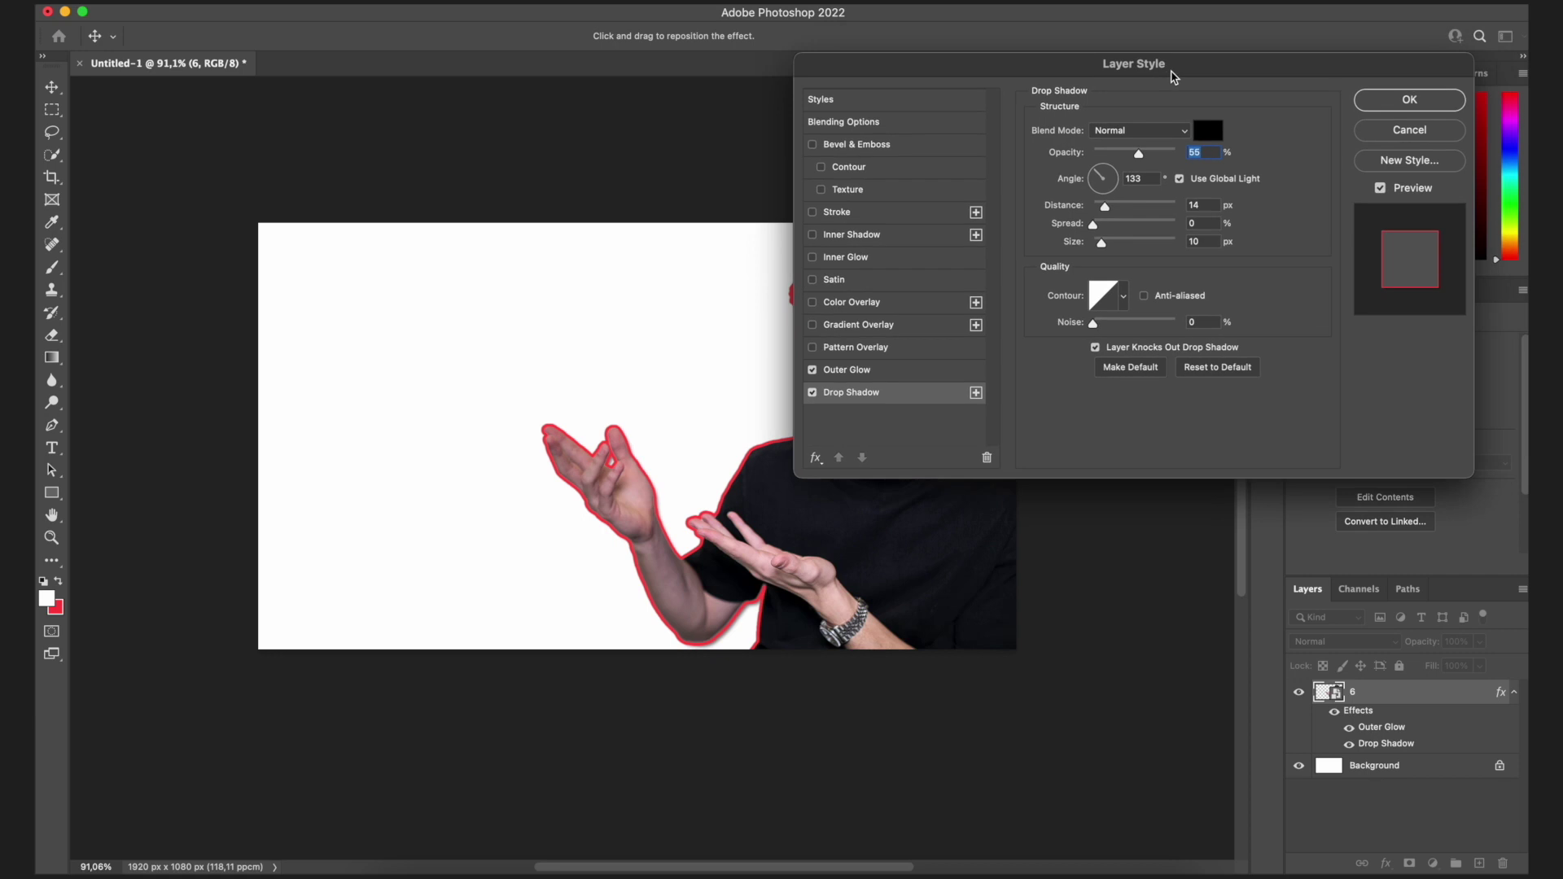
{"action": "left_click", "coordinate": [1410, 99]}
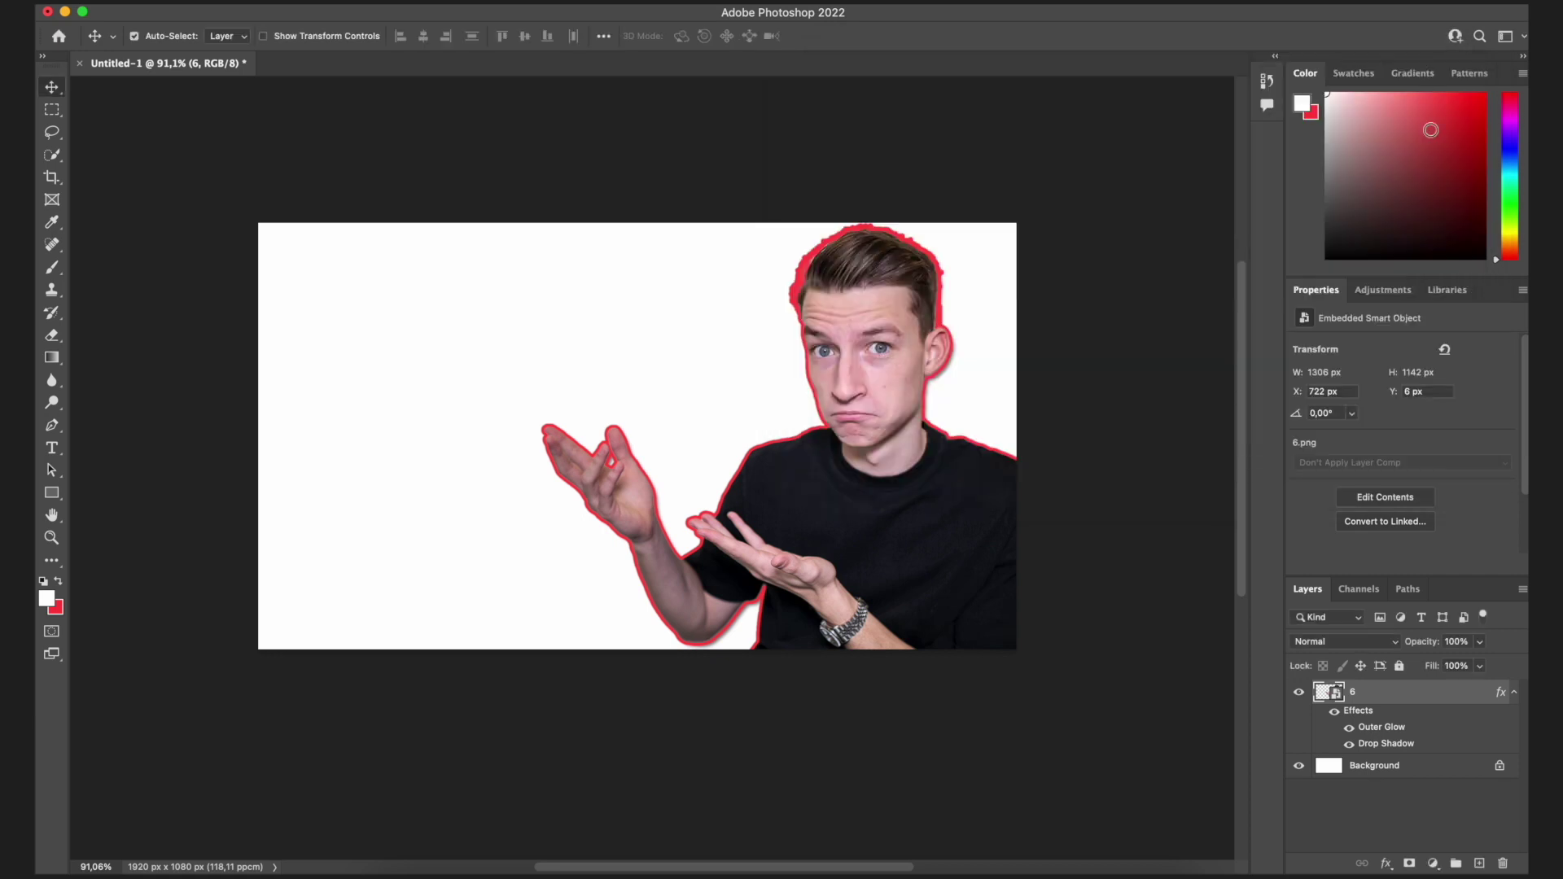
{"action": "key", "text": "super+plus"}
{"action": "scroll", "coordinate": [917, 229], "scroll_direction": "up", "scroll_amount": 6}
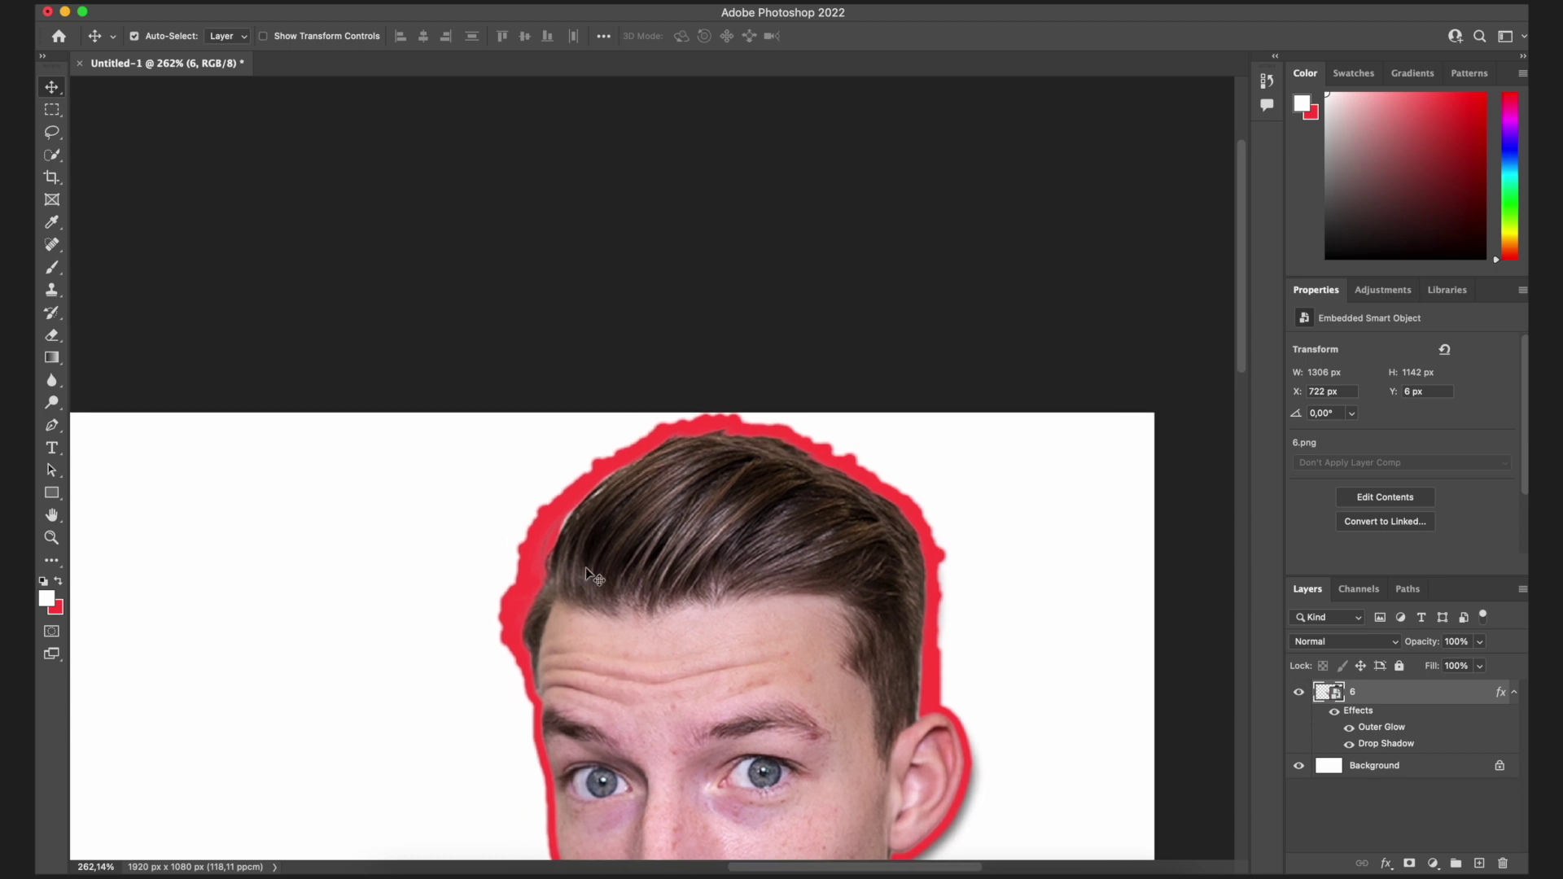
Pick the Eraser and rasterize the person's smart object layer.
{"action": "scroll", "coordinate": [588, 570], "scroll_direction": "down", "scroll_amount": 2}
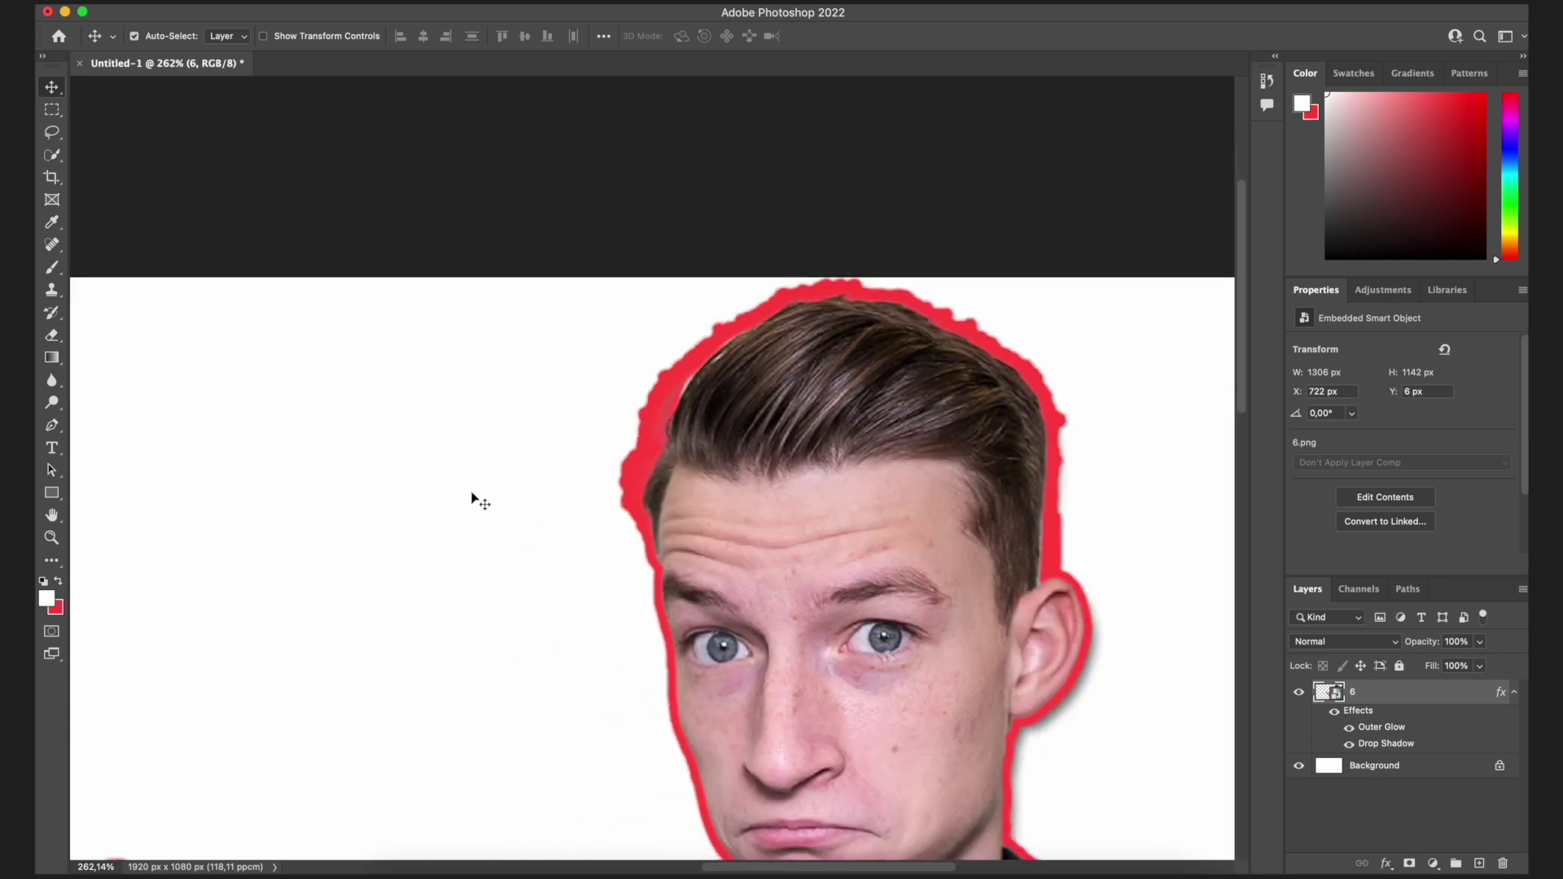
{"action": "left_click", "coordinate": [52, 337]}
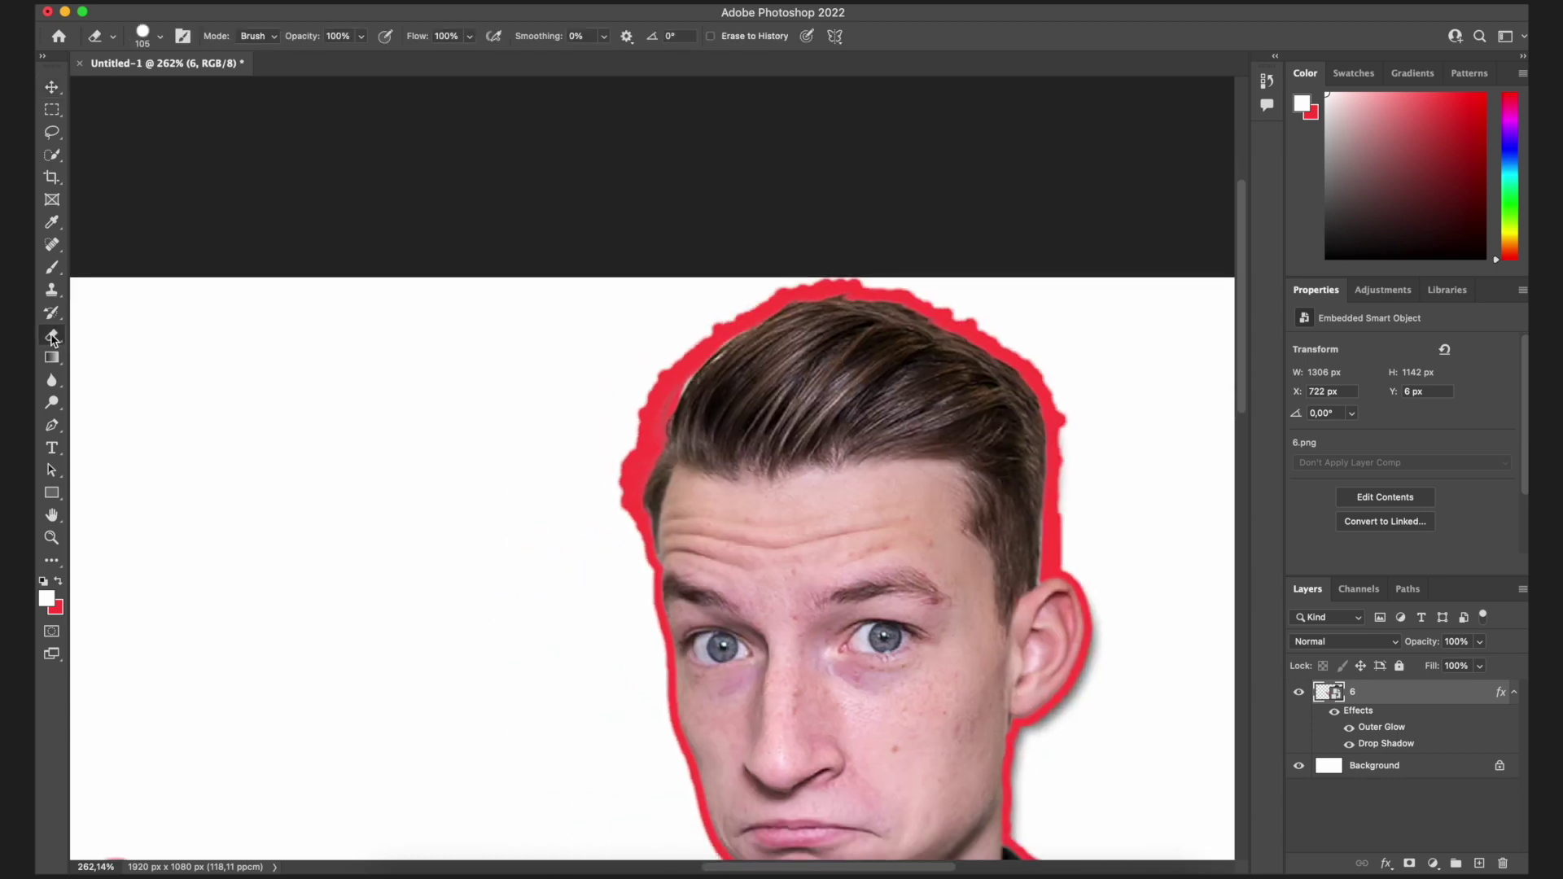
{"action": "left_click", "coordinate": [642, 473]}
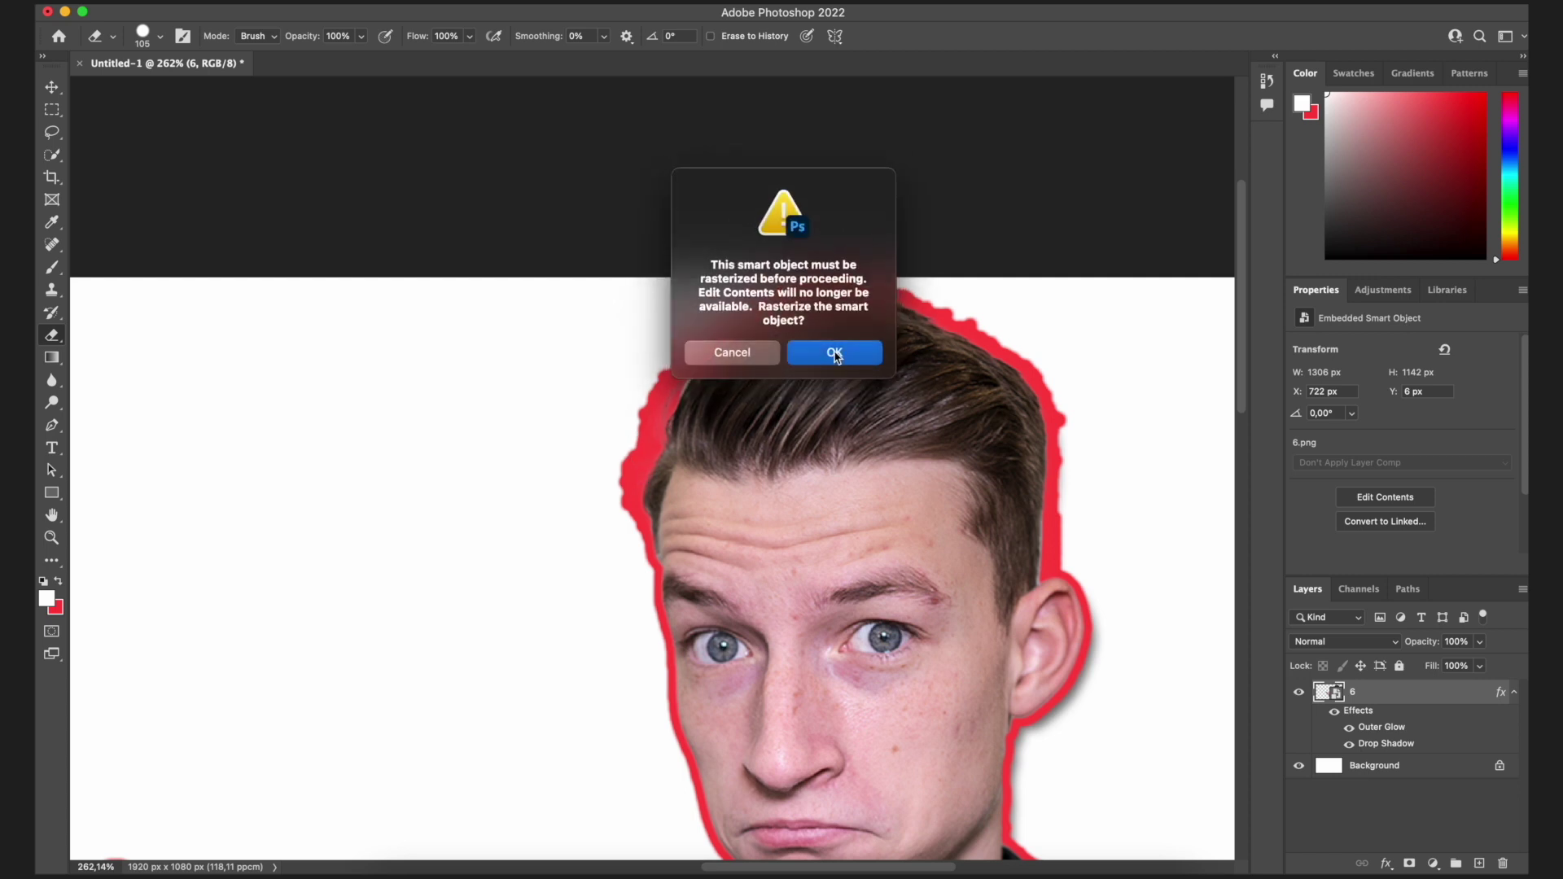
{"action": "left_click", "coordinate": [835, 352]}
Set the eraser to 15 px, 94% hardness and erase stray red outline along the hairline.
{"action": "right_click", "coordinate": [599, 461]}
{"action": "left_click_drag", "start_coordinate": [731, 497], "coordinate": [705, 506]}
{"action": "left_click_drag", "start_coordinate": [776, 541], "coordinate": [788, 540]}
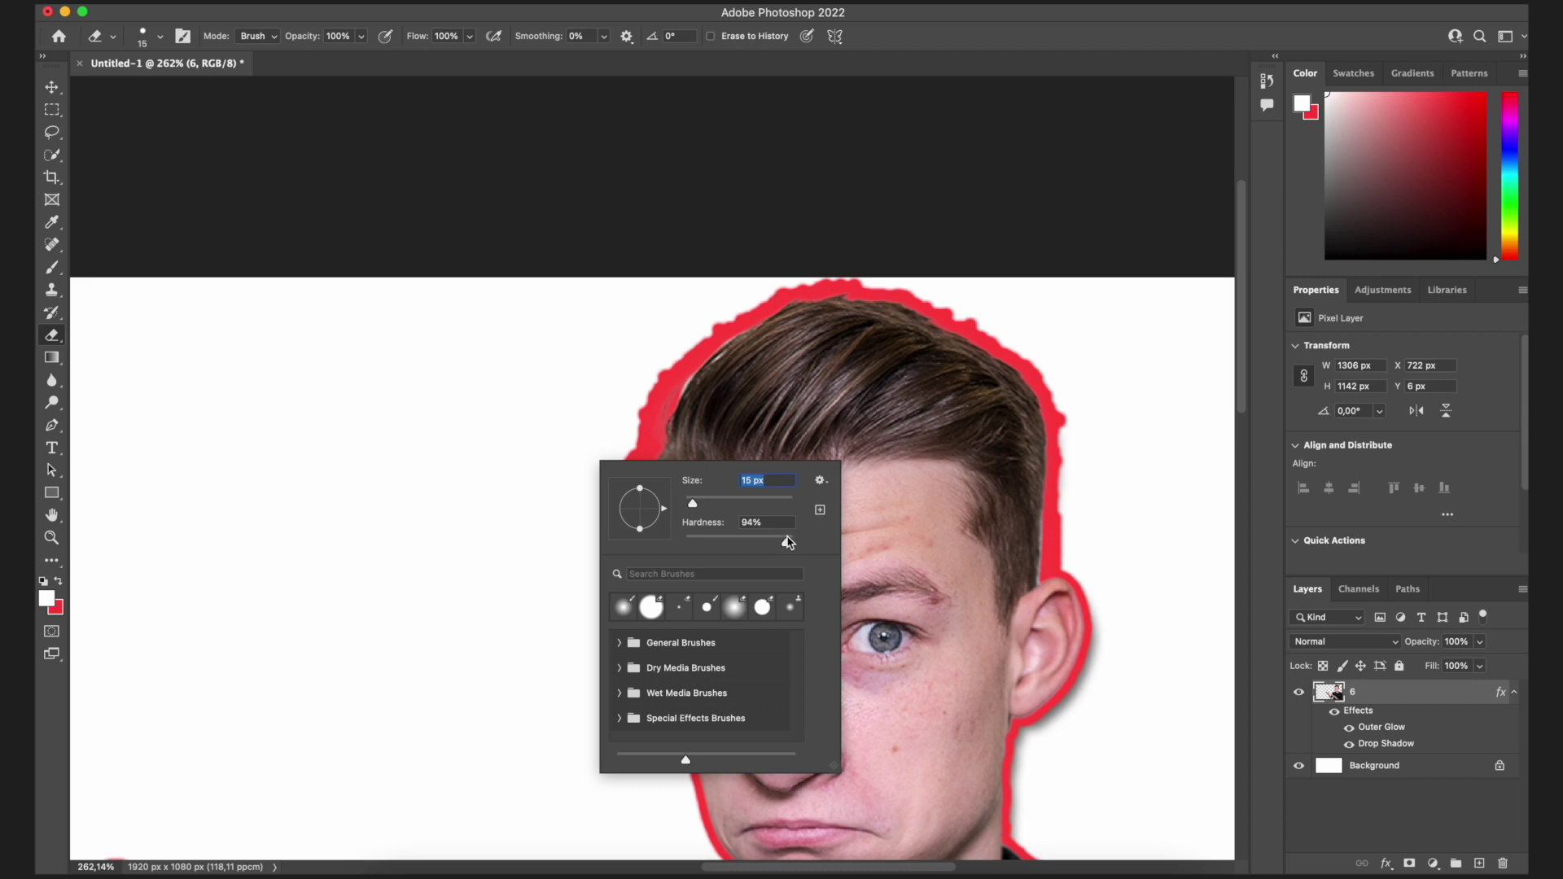
{"action": "left_click", "coordinate": [664, 342]}
{"action": "mouse_move", "coordinate": [651, 370]}
{"action": "left_mouse_down"}
{"action": "mouse_move", "coordinate": [634, 534]}
{"action": "mouse_move", "coordinate": [677, 361]}
{"action": "mouse_move", "coordinate": [739, 314]}
{"action": "mouse_move", "coordinate": [870, 281]}
{"action": "mouse_move", "coordinate": [945, 305]}
{"action": "mouse_move", "coordinate": [1022, 362]}
{"action": "mouse_move", "coordinate": [1066, 474]}
{"action": "mouse_move", "coordinate": [1057, 566]}
{"action": "mouse_move", "coordinate": [1062, 452]}
{"action": "mouse_move", "coordinate": [1041, 384]}
{"action": "mouse_move", "coordinate": [975, 323]}
{"action": "mouse_move", "coordinate": [778, 292]}
{"action": "left_mouse_up"}
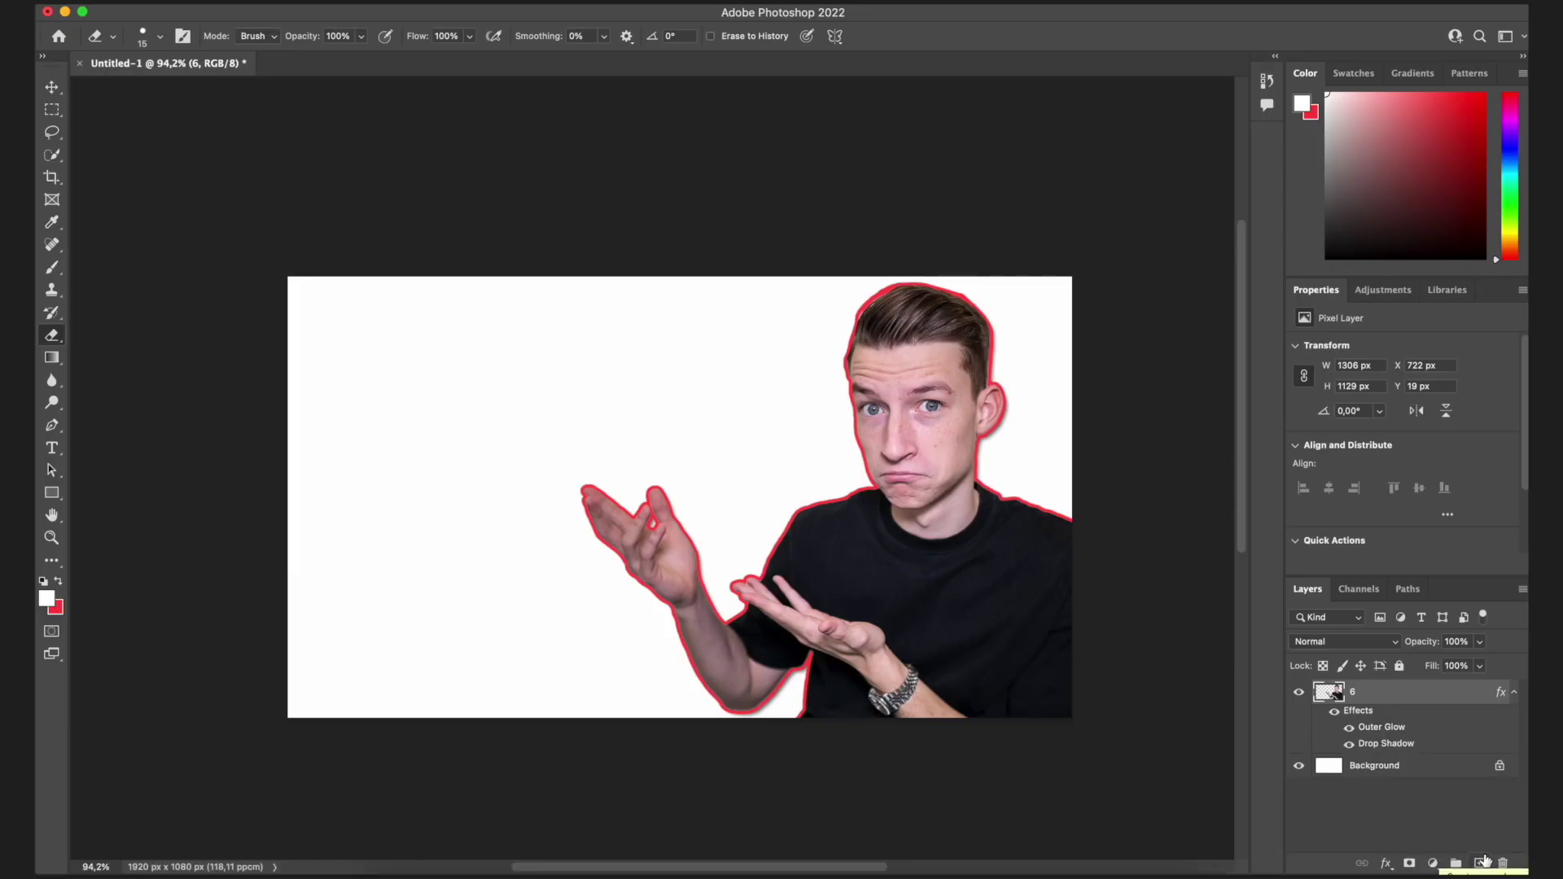
Add an empty layer and type 'HOW TO CREATE' at the canvas's upper left, then select it.
{"action": "left_click", "coordinate": [1484, 862]}
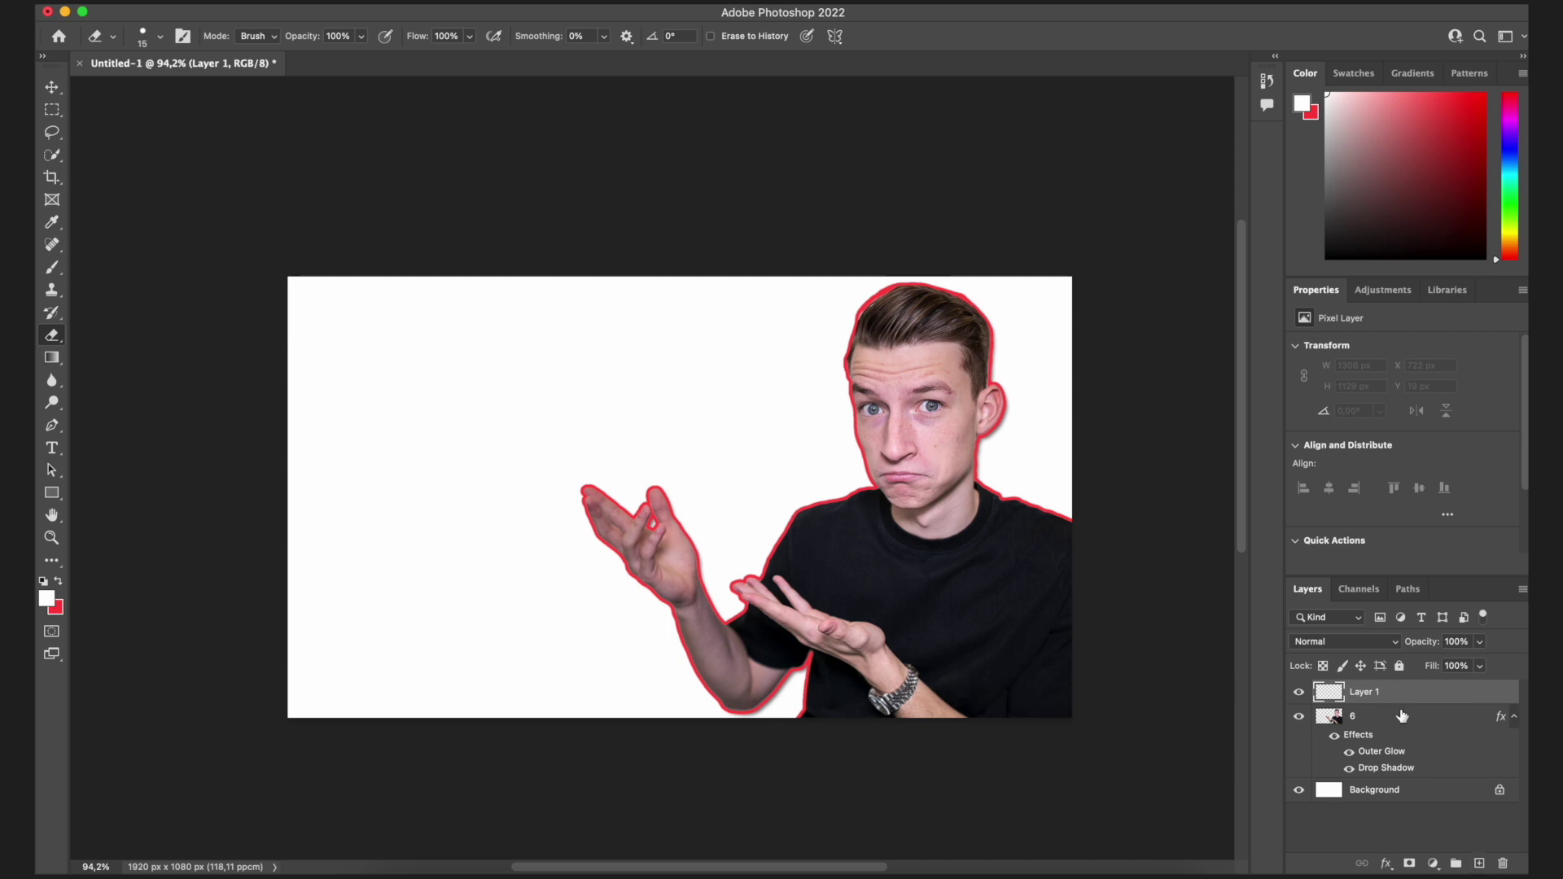
{"action": "left_click", "coordinate": [52, 448]}
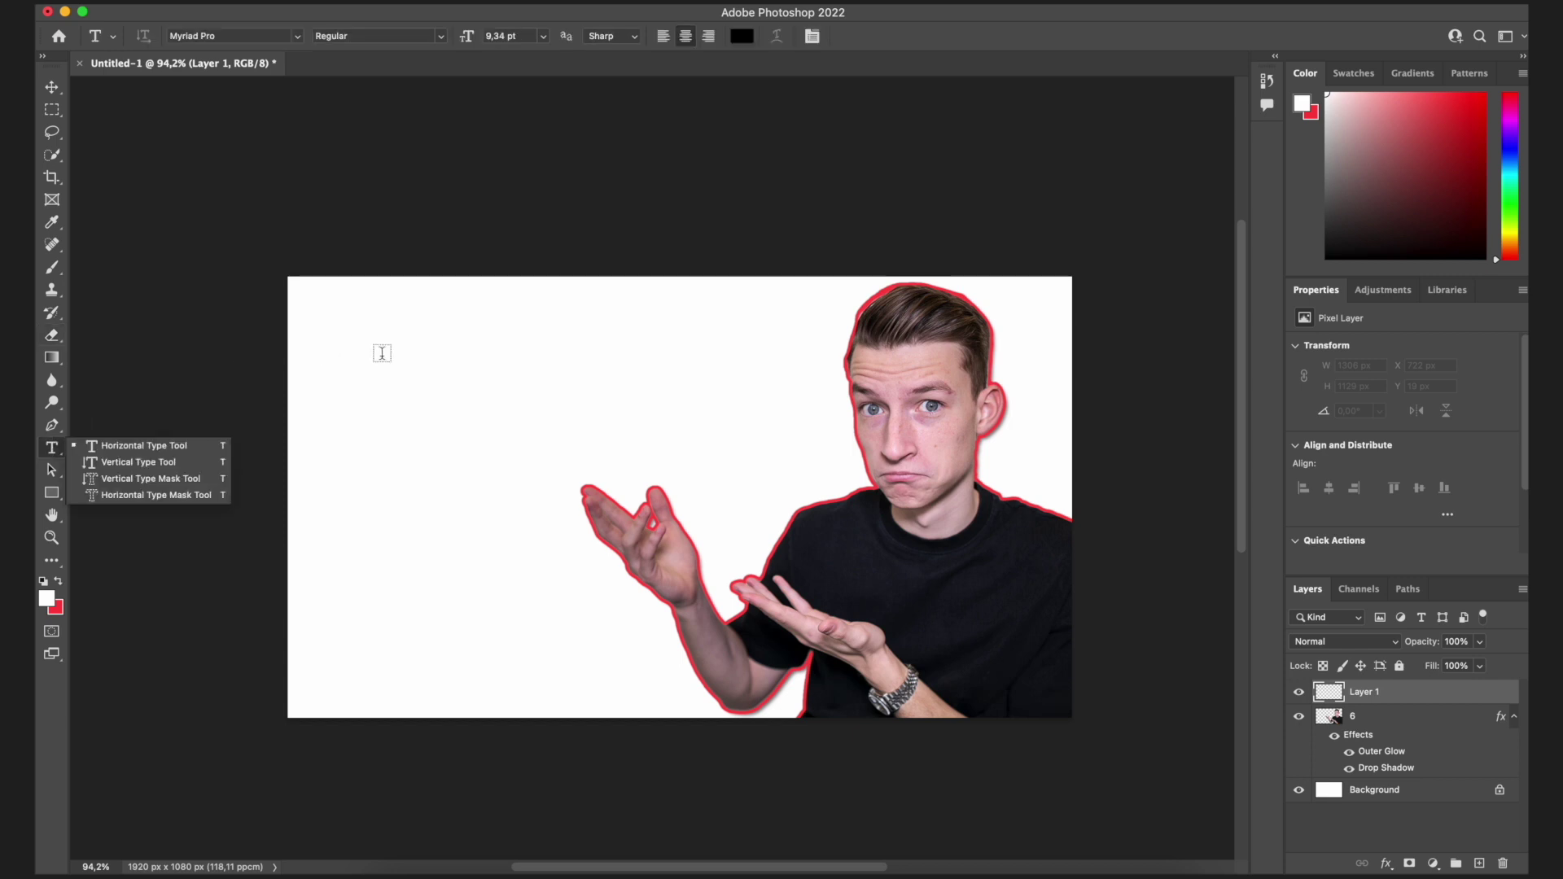
{"action": "left_click", "coordinate": [113, 448]}
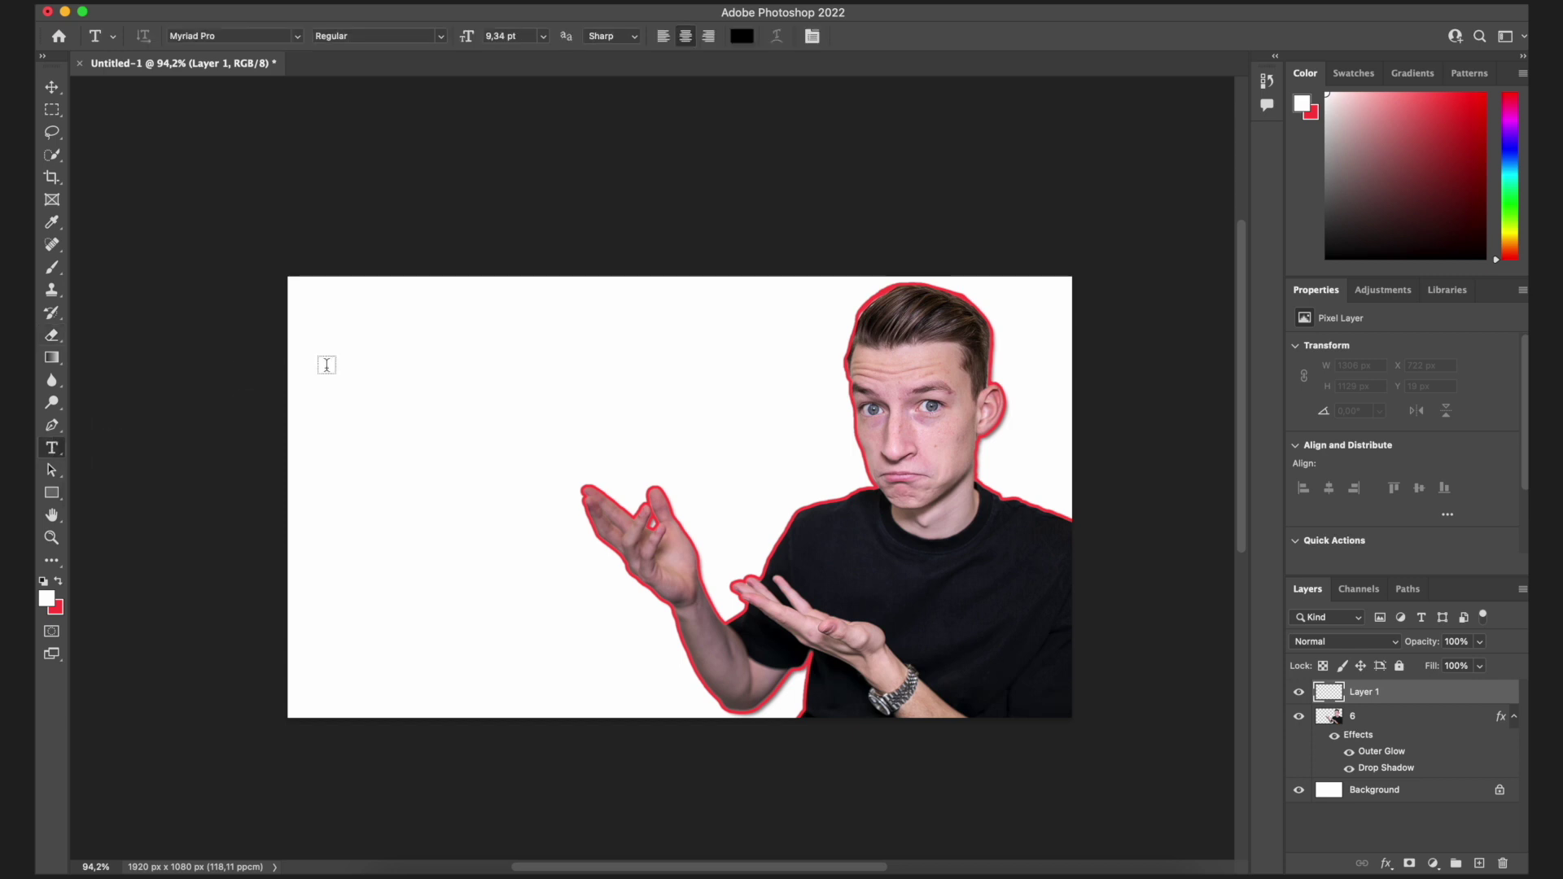
{"action": "left_click", "coordinate": [418, 355]}
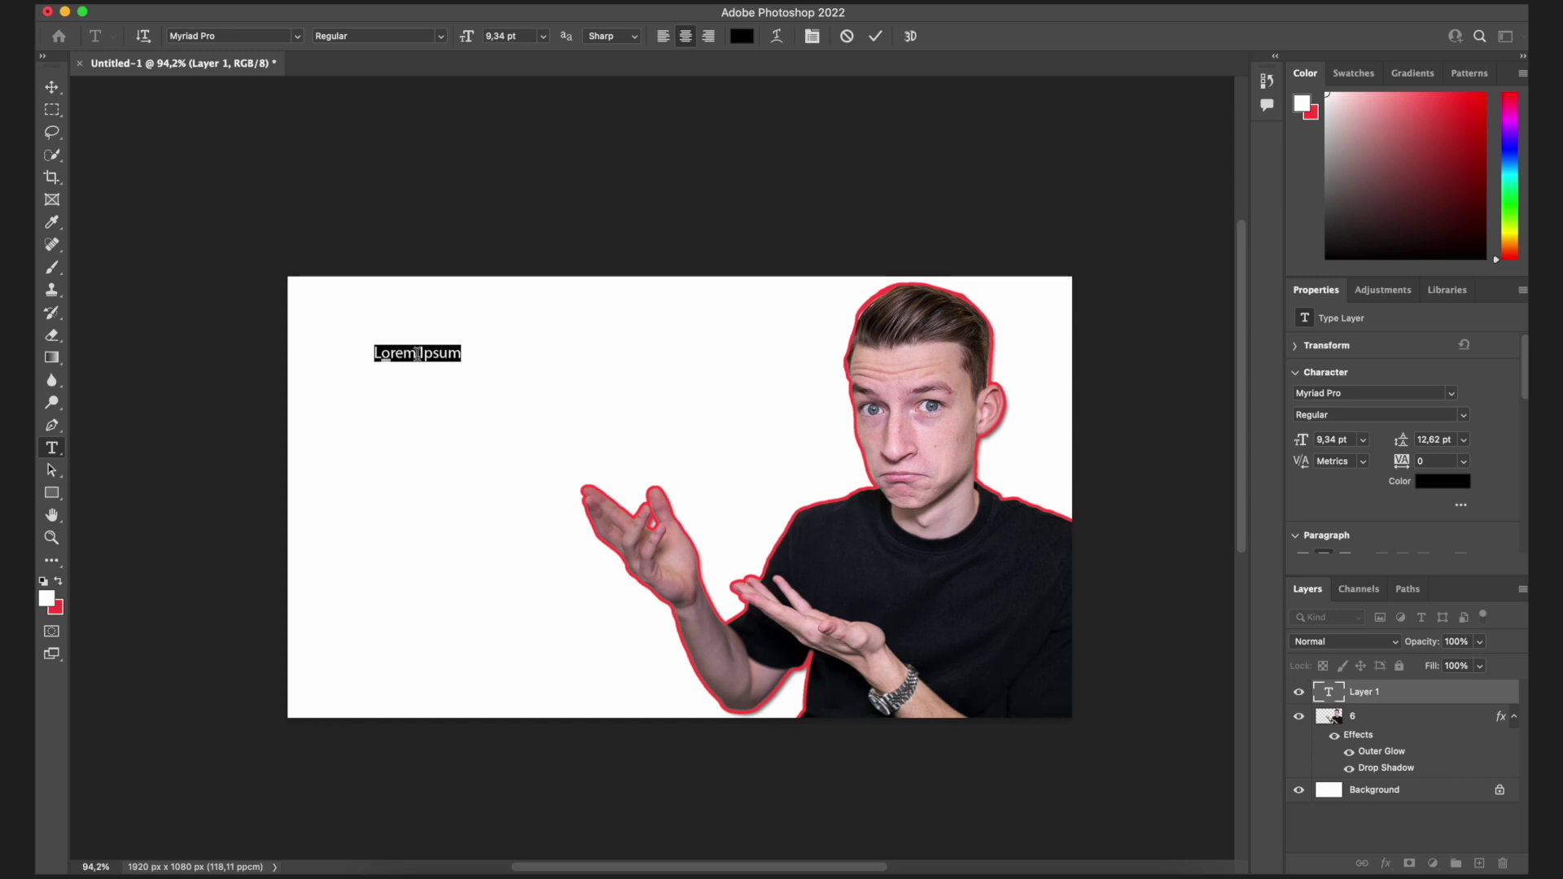
{"action": "key", "text": "BackSpace"}
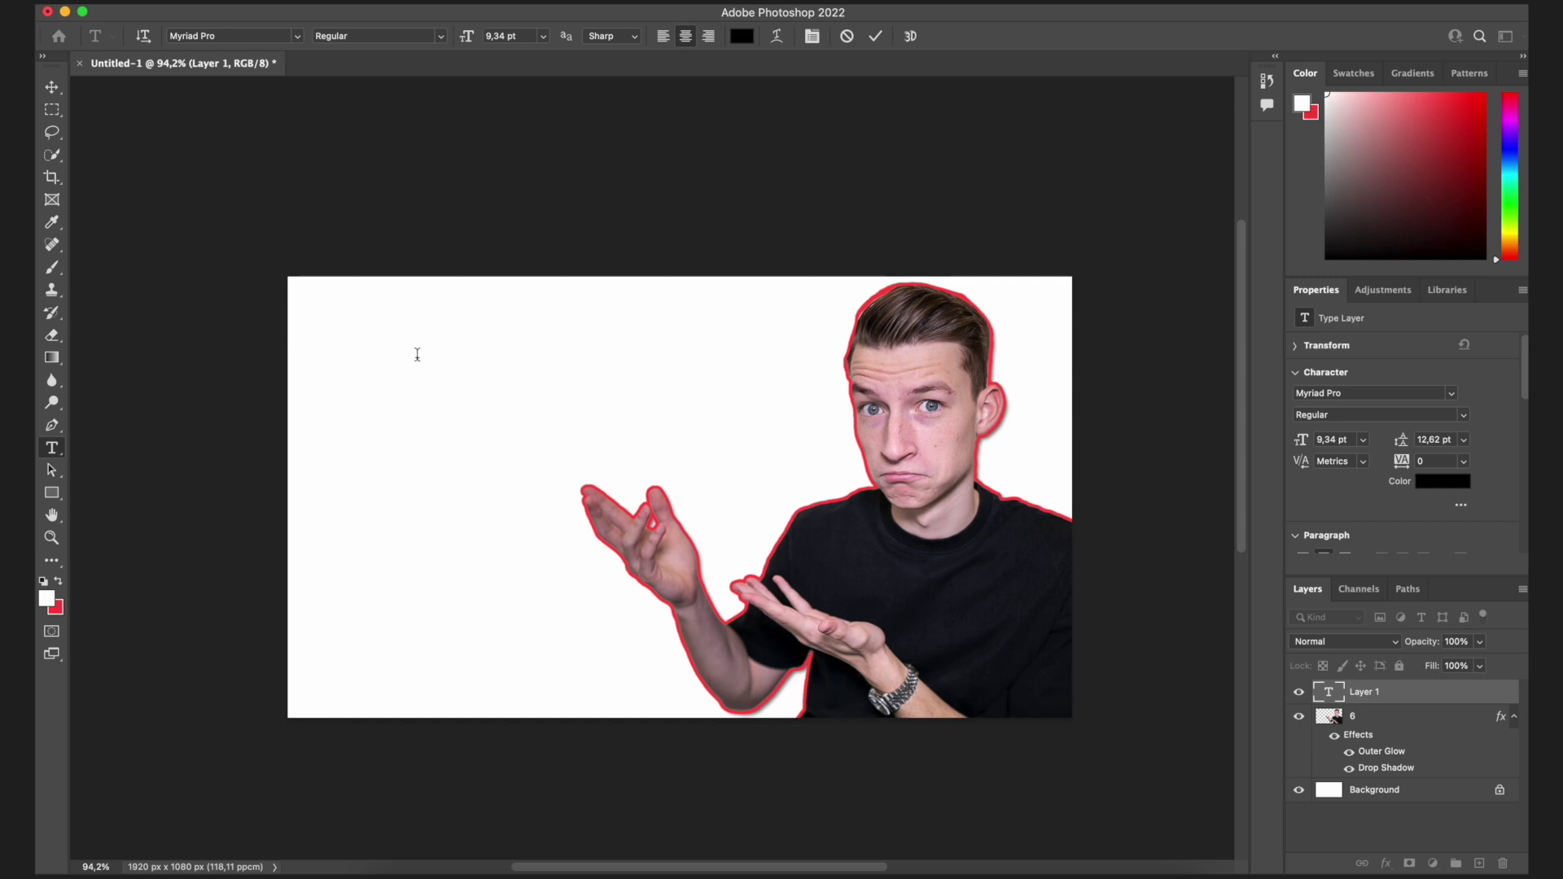
{"action": "type", "text": "HOW TO CREATE"}
{"action": "key", "text": "super+a"}
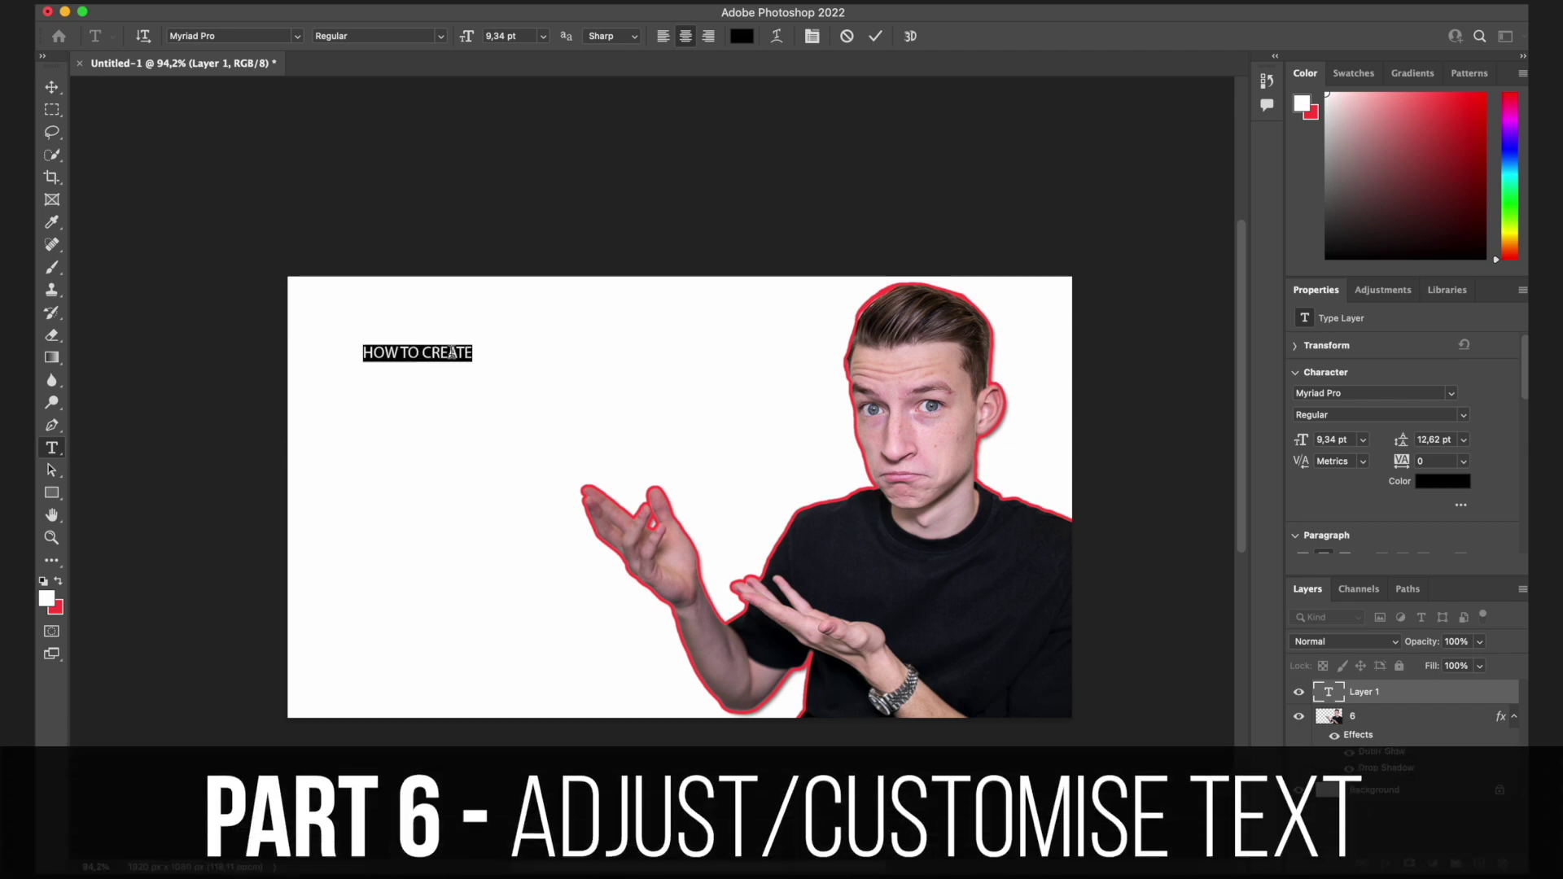
{"action": "left_click", "coordinate": [516, 35]}
Set the HOW TO CREATE headline to 39 pt Bebas Neue Bold and commit it.
{"action": "type", "text": "39"}
{"action": "key", "text": "Return"}
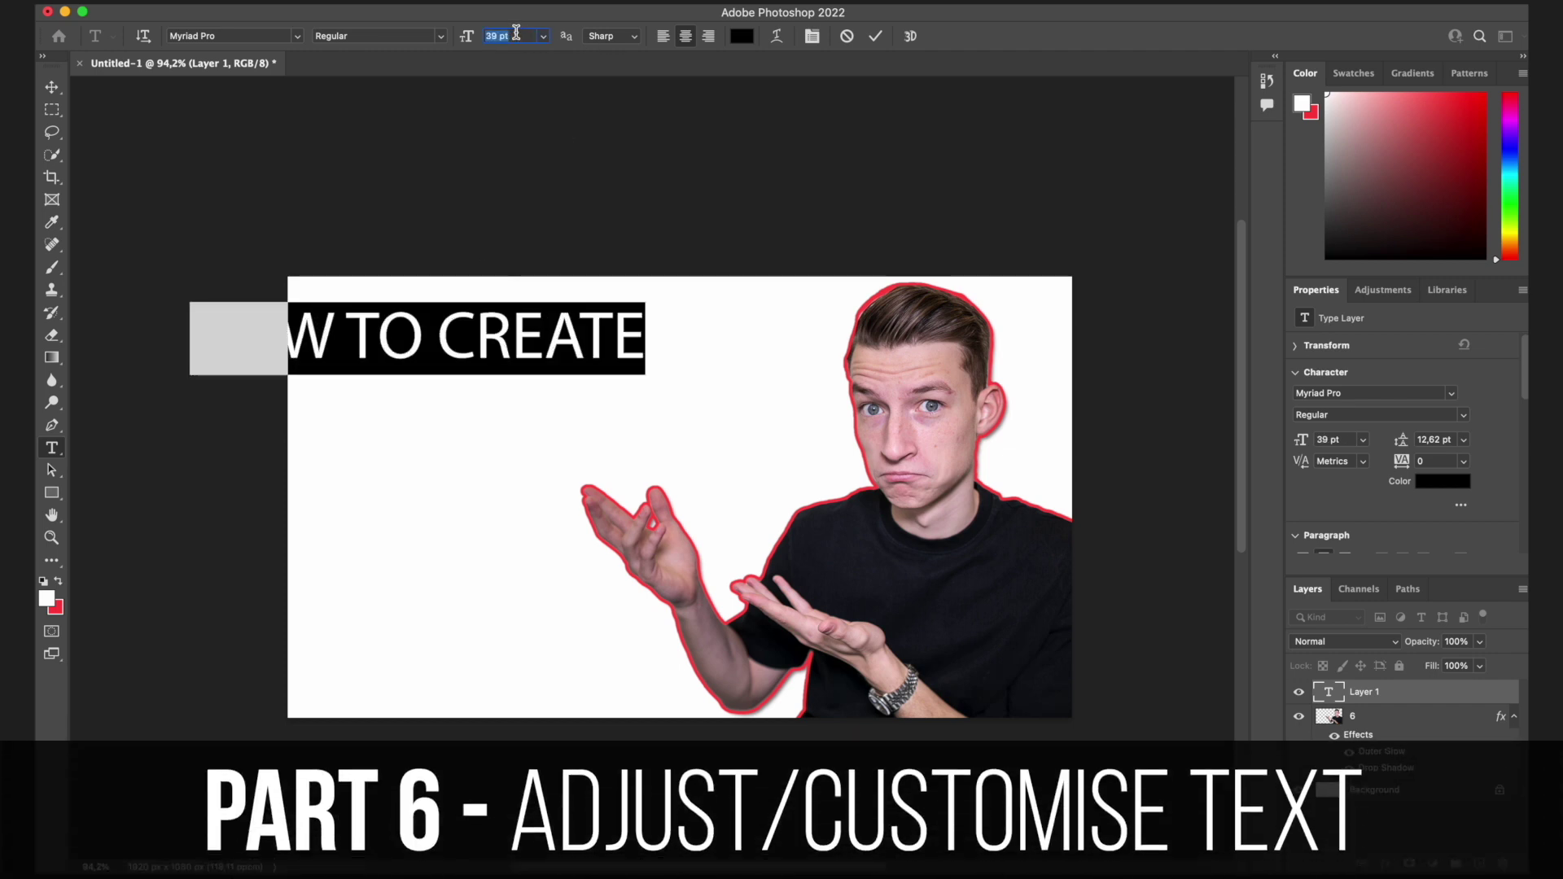
{"action": "left_click", "coordinate": [213, 36]}
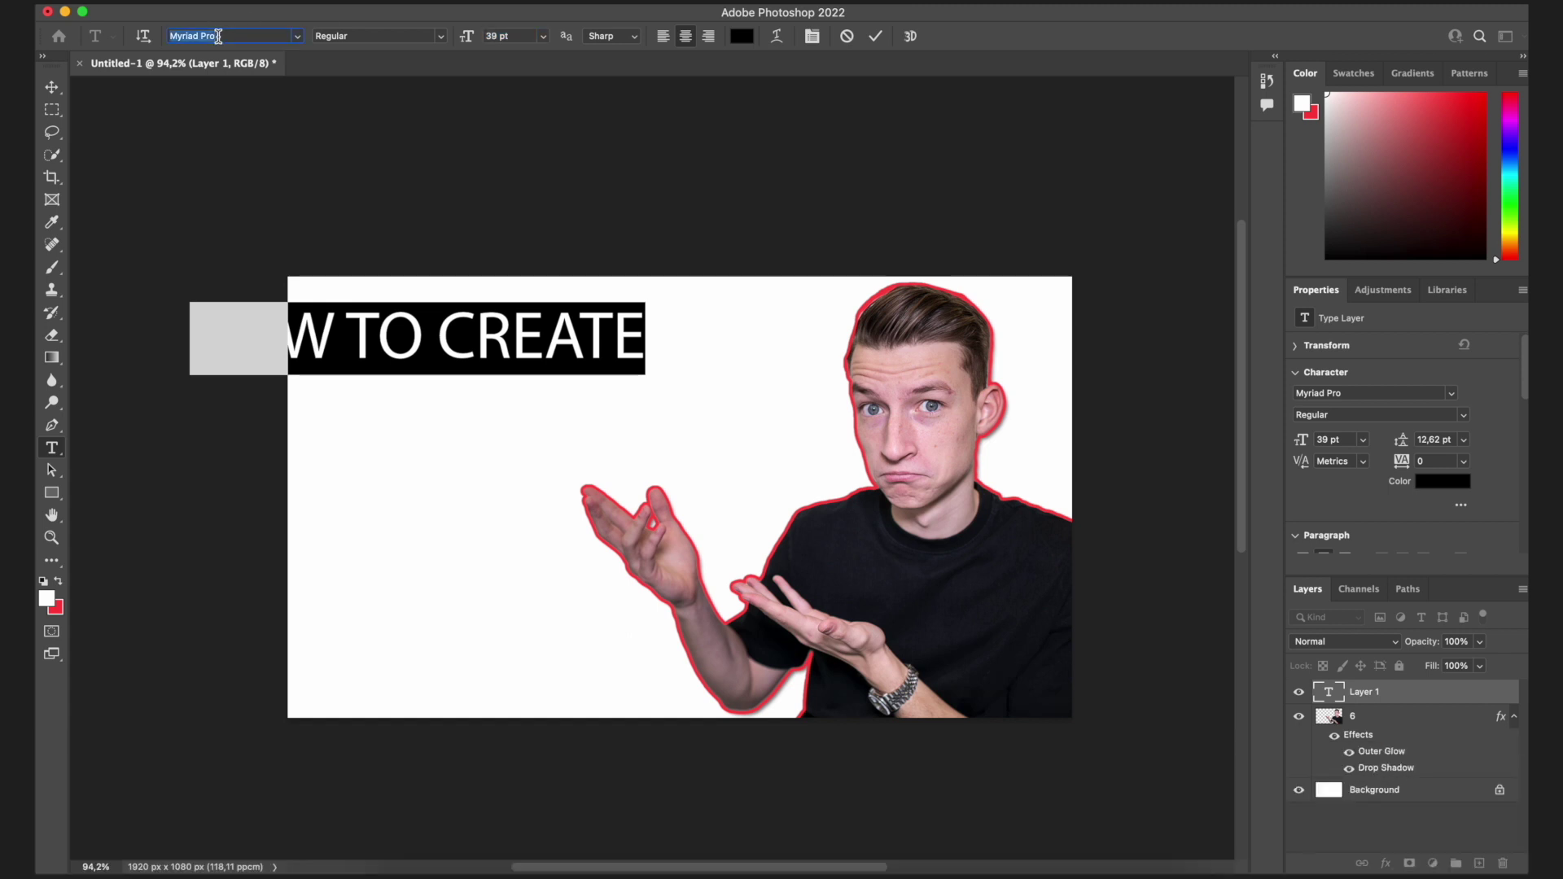
{"action": "type", "text": "Bebas Neue"}
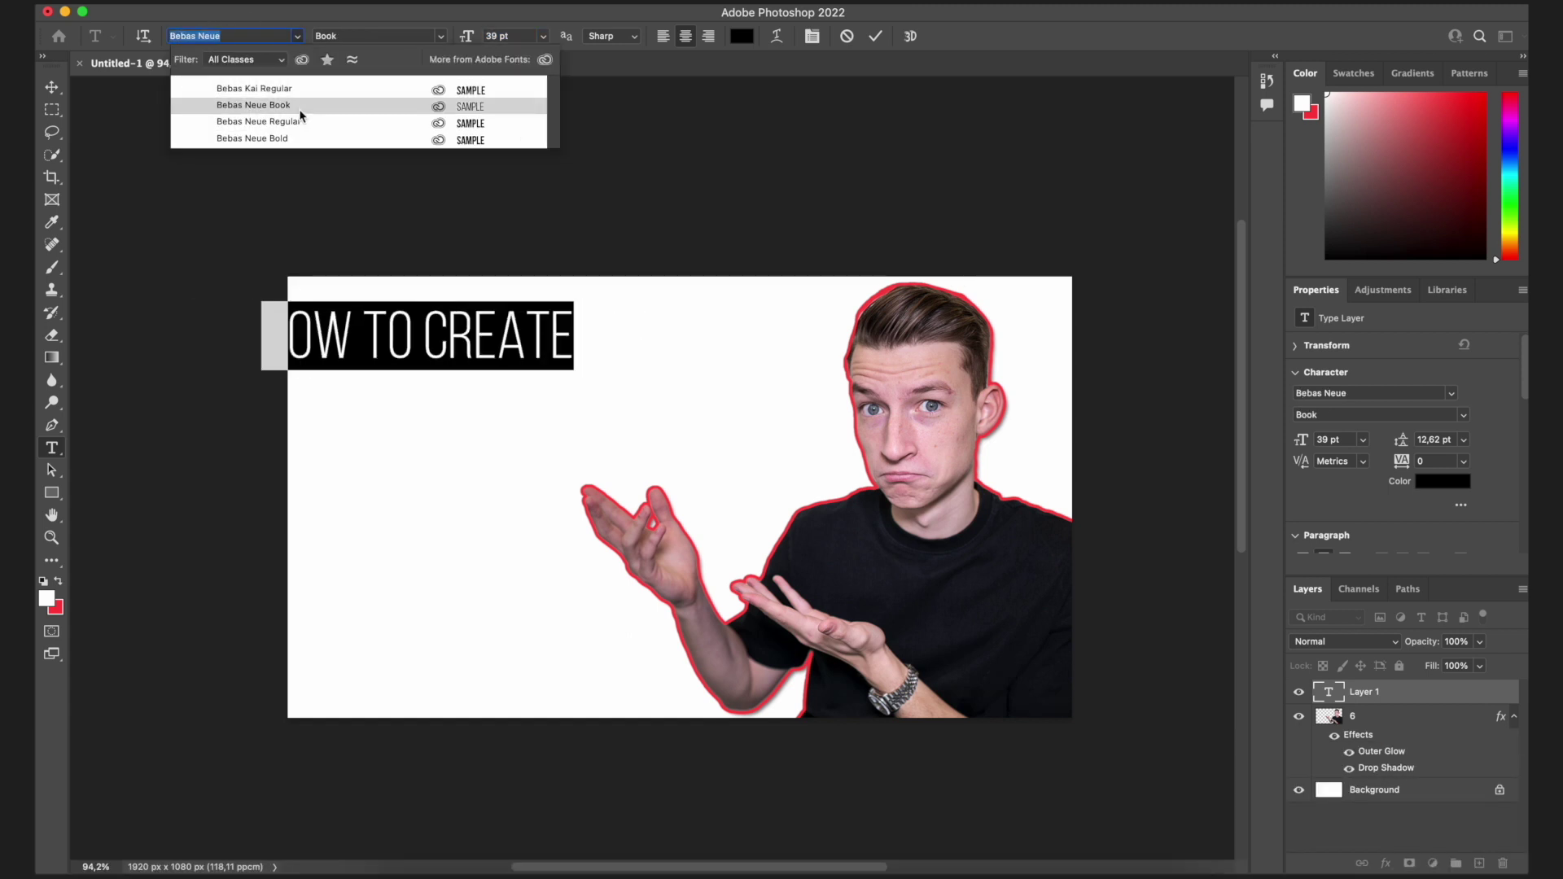
{"action": "left_click", "coordinate": [293, 140]}
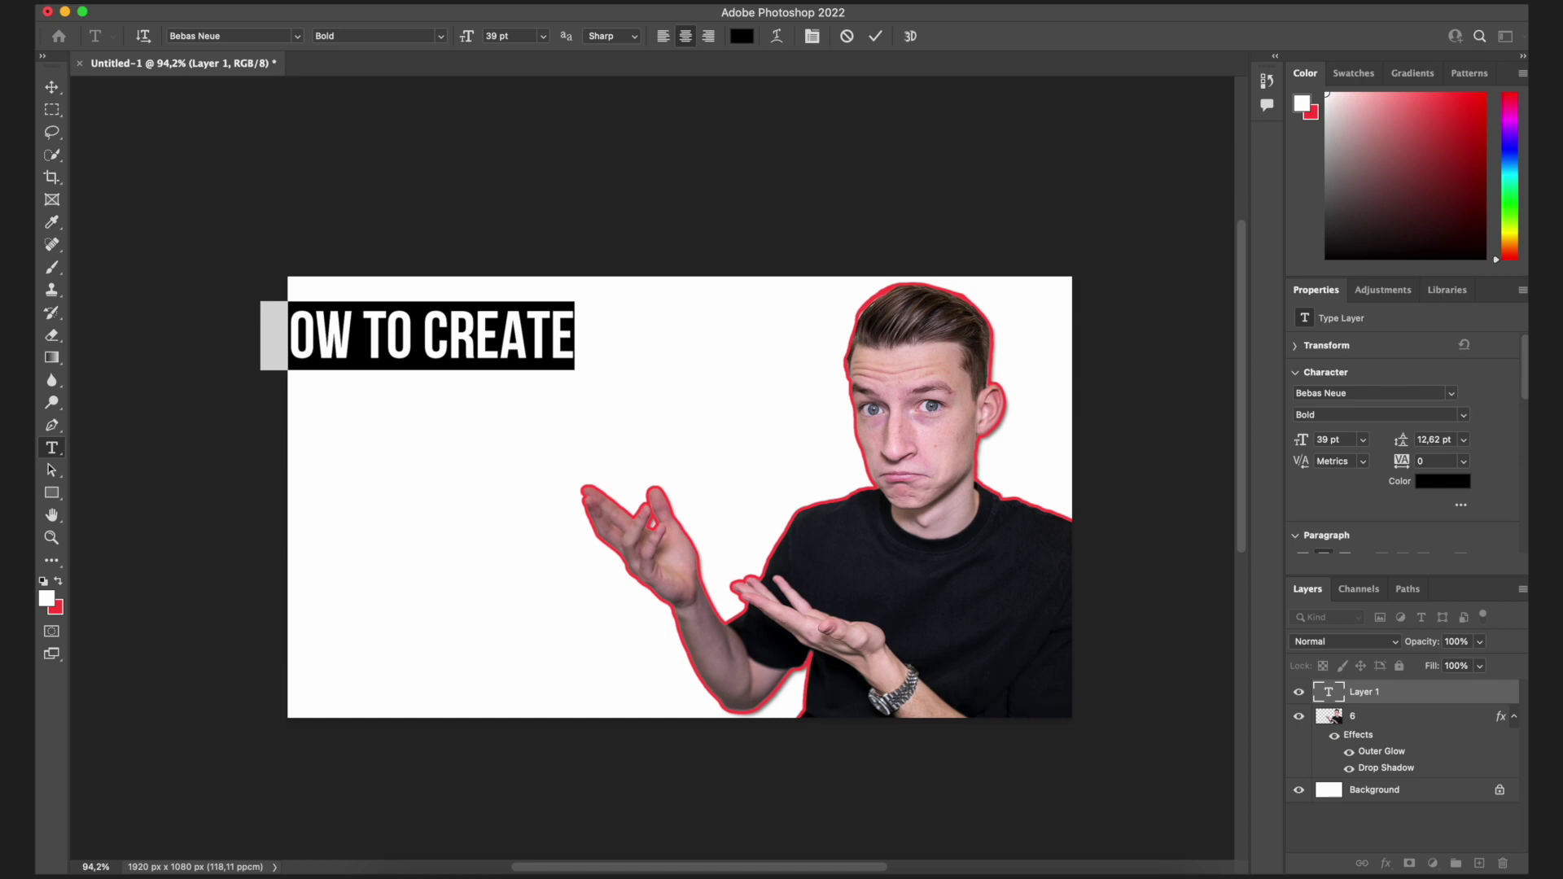
{"action": "left_click", "coordinate": [875, 35]}
Shift the headline slightly right and enlarge it to about 49.76 pt with Free Transform.
{"action": "key", "text": "v"}
{"action": "left_click_drag", "start_coordinate": [570, 324], "coordinate": [661, 342]}
{"action": "key", "text": "ctrl+t"}
{"action": "left_click", "coordinate": [914, 36]}
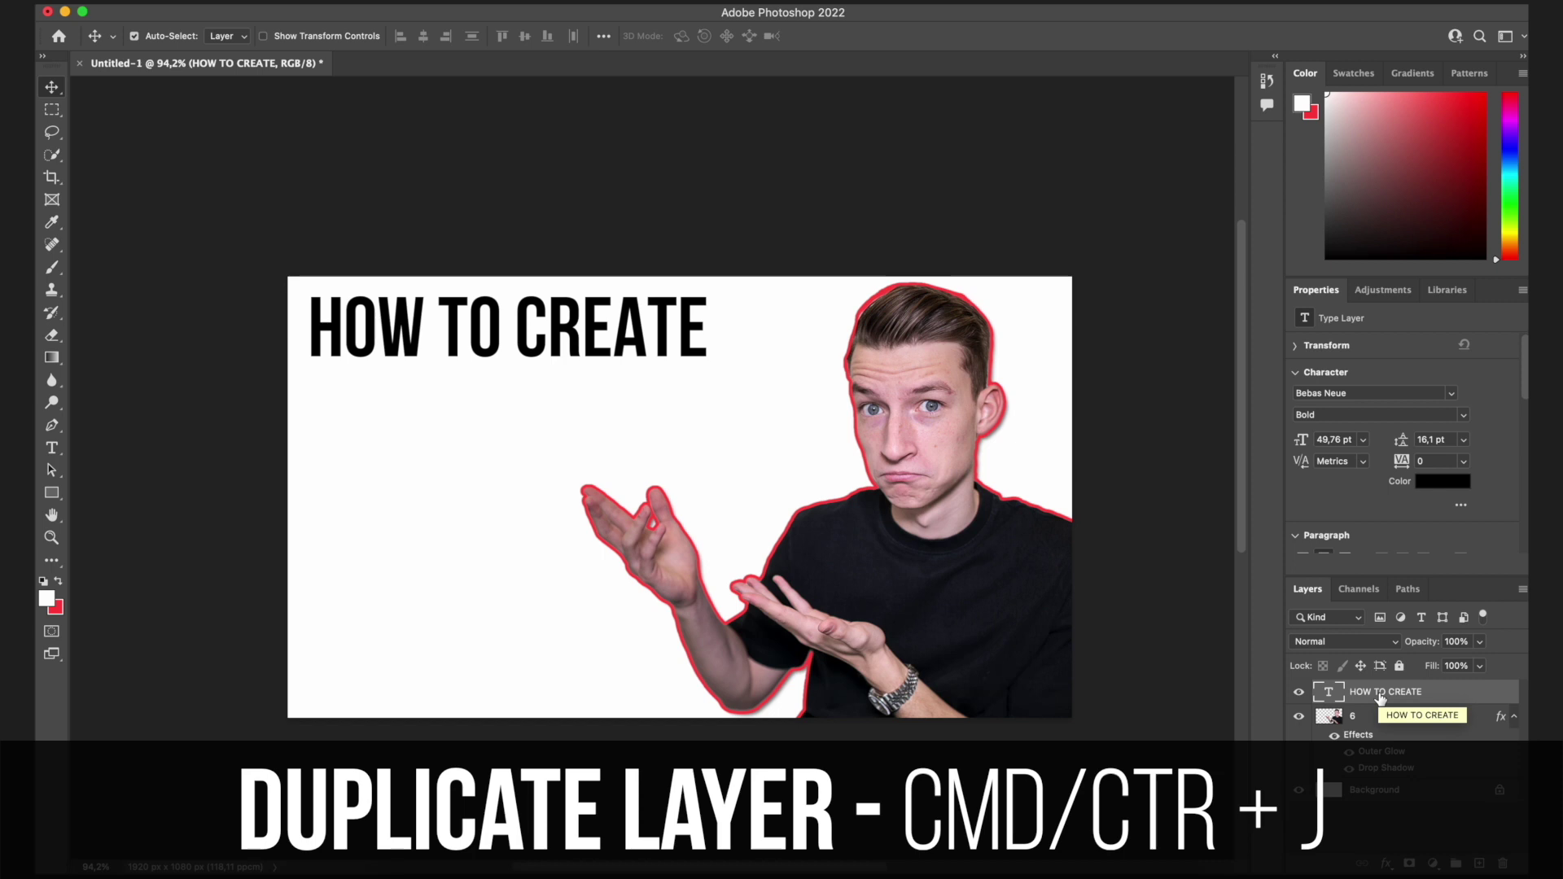
Duplicate the headline below the original and reword the copy to THUMBNAILS.
{"action": "key", "text": "super+j"}
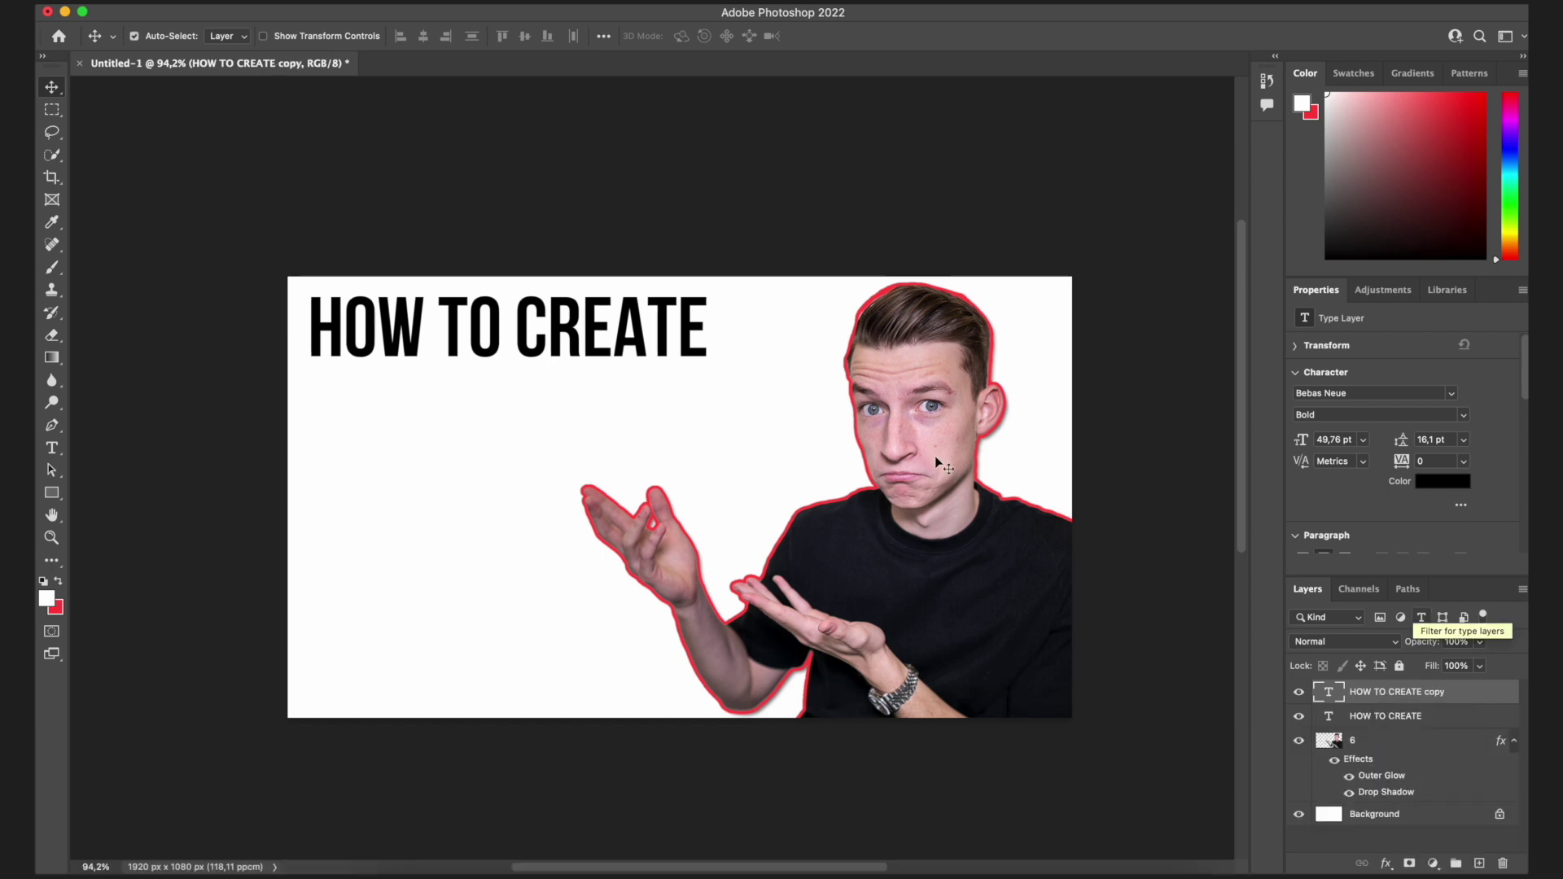
{"action": "left_click_drag", "start_coordinate": [629, 308], "coordinate": [625, 374]}
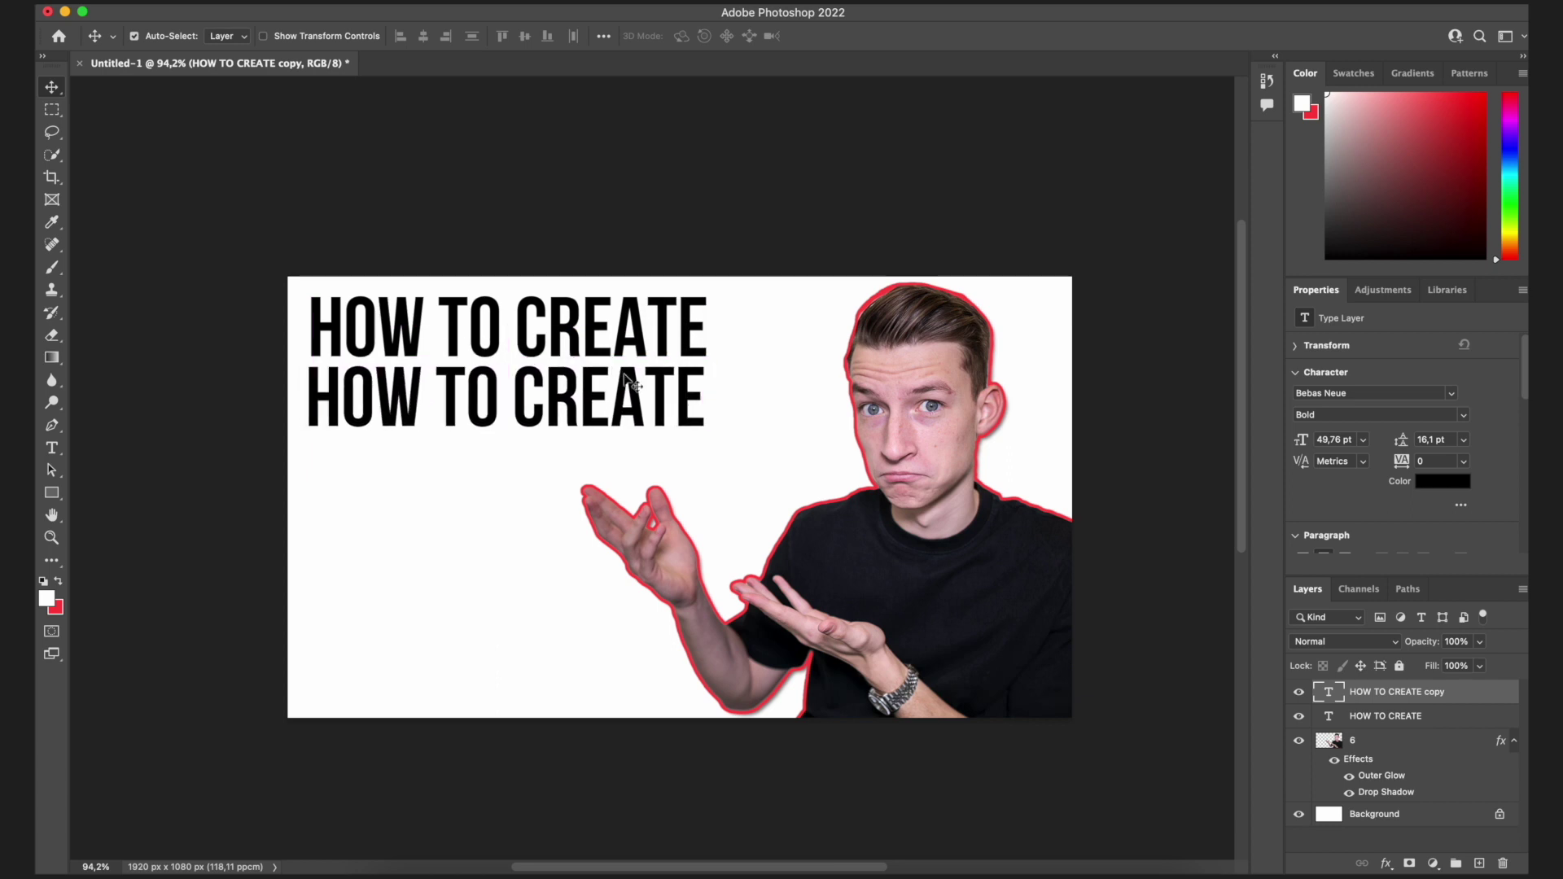
{"action": "double_click", "coordinate": [625, 374]}
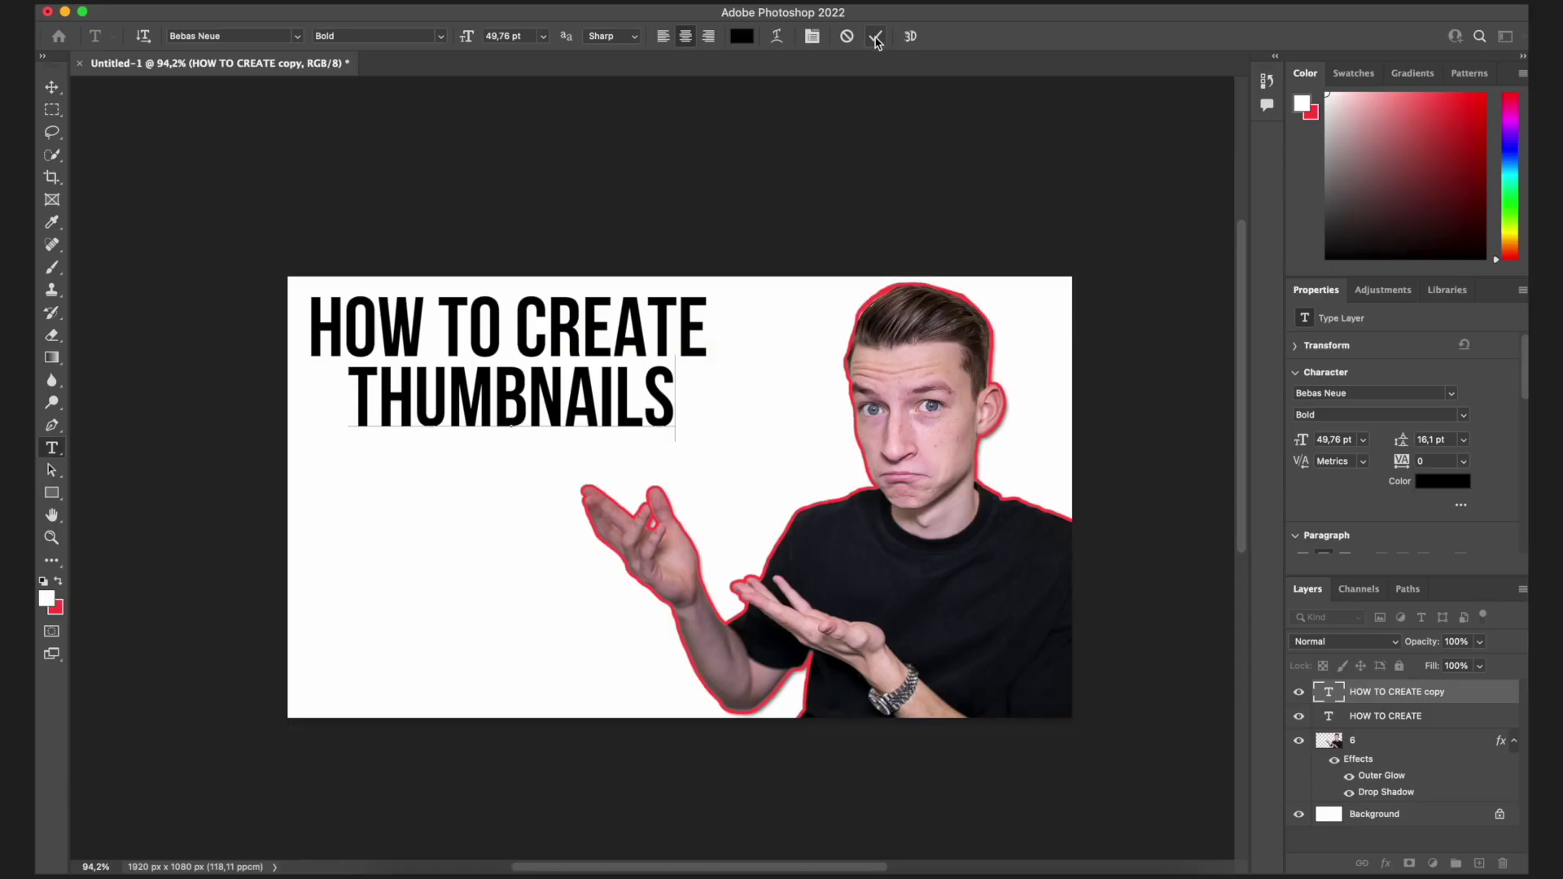
{"action": "left_click", "coordinate": [52, 86]}
{"action": "left_click_drag", "start_coordinate": [569, 404], "coordinate": [549, 407]}
Widen the THUMBNAILS letter spacing (tracking) to 60 and commit the change.
{"action": "double_click", "coordinate": [549, 407]}
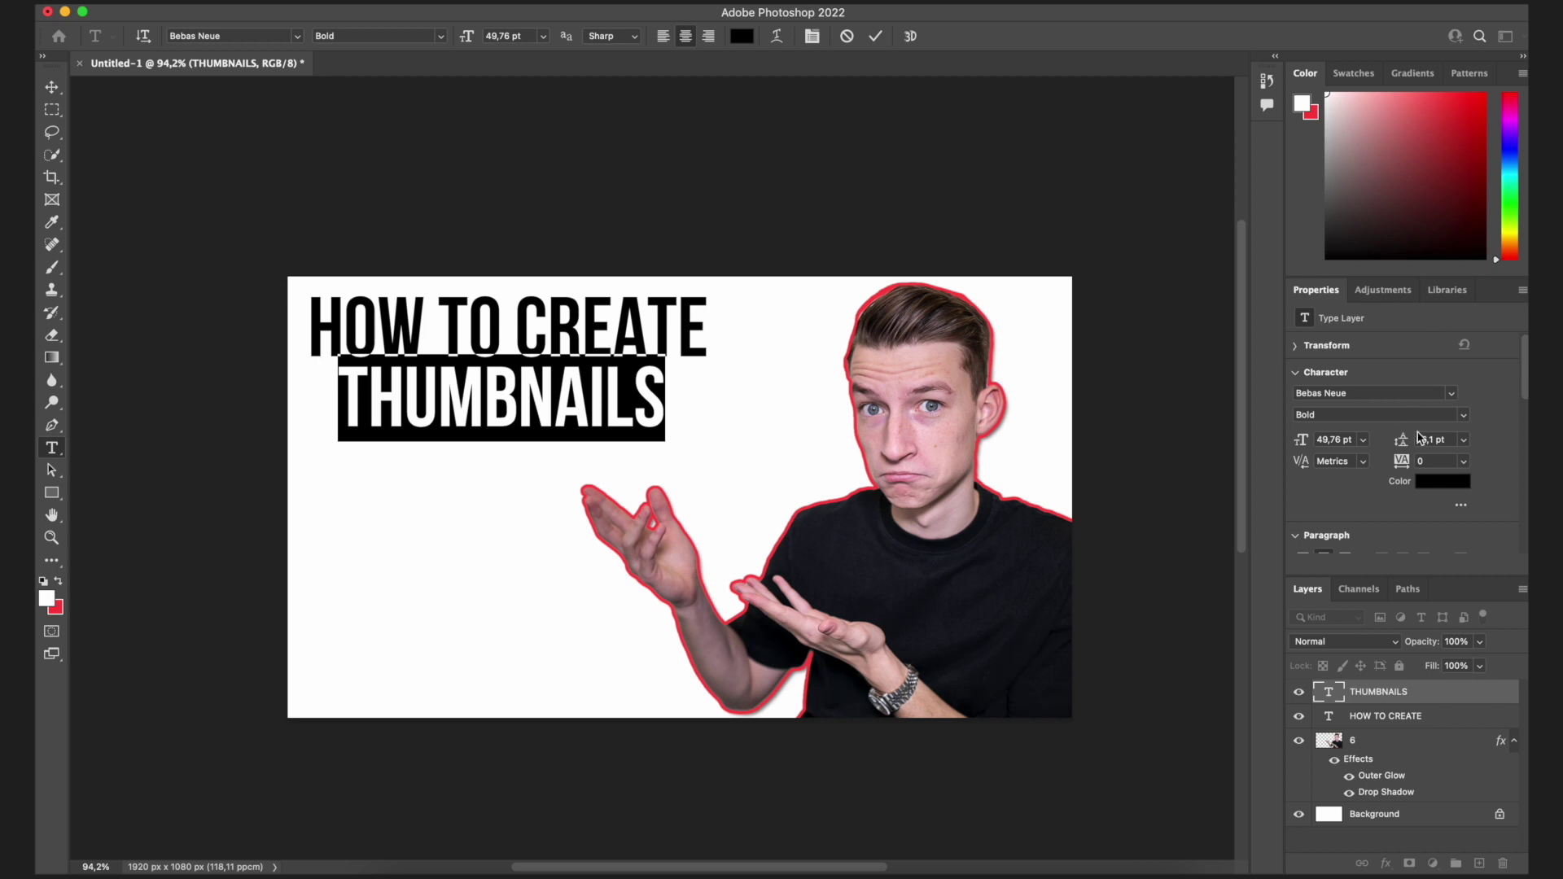
{"action": "key", "text": "Up"}
{"action": "key", "text": "Up"}
{"action": "key", "text": "Up"}
{"action": "key", "text": "Up"}
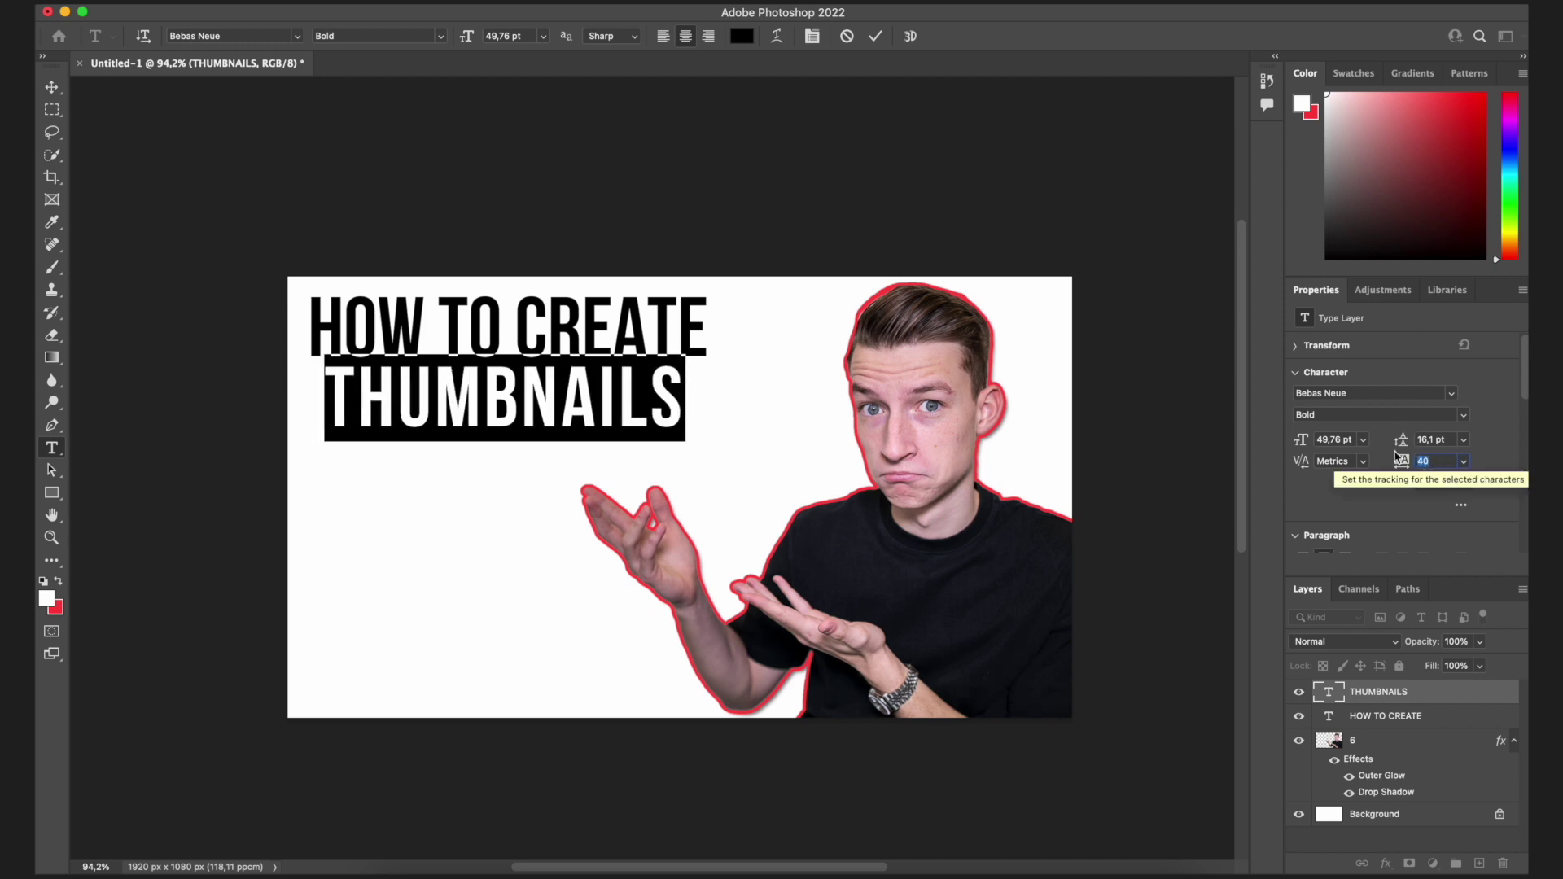
{"action": "type", "text": "100"}
{"action": "key", "text": "Return"}
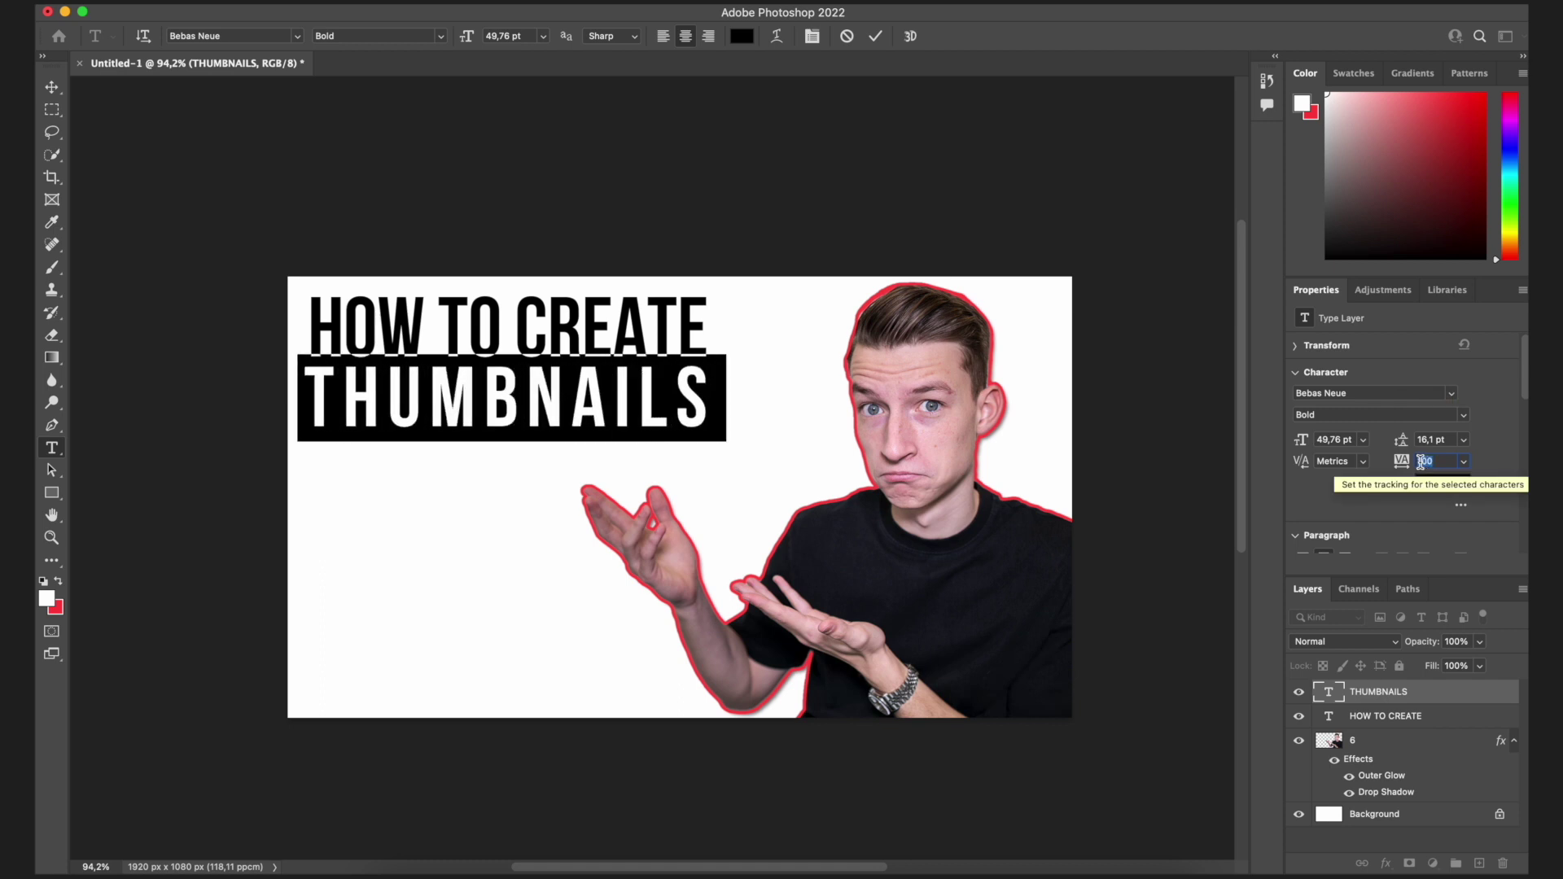
{"action": "type", "text": "50"}
{"action": "key", "text": "Return"}
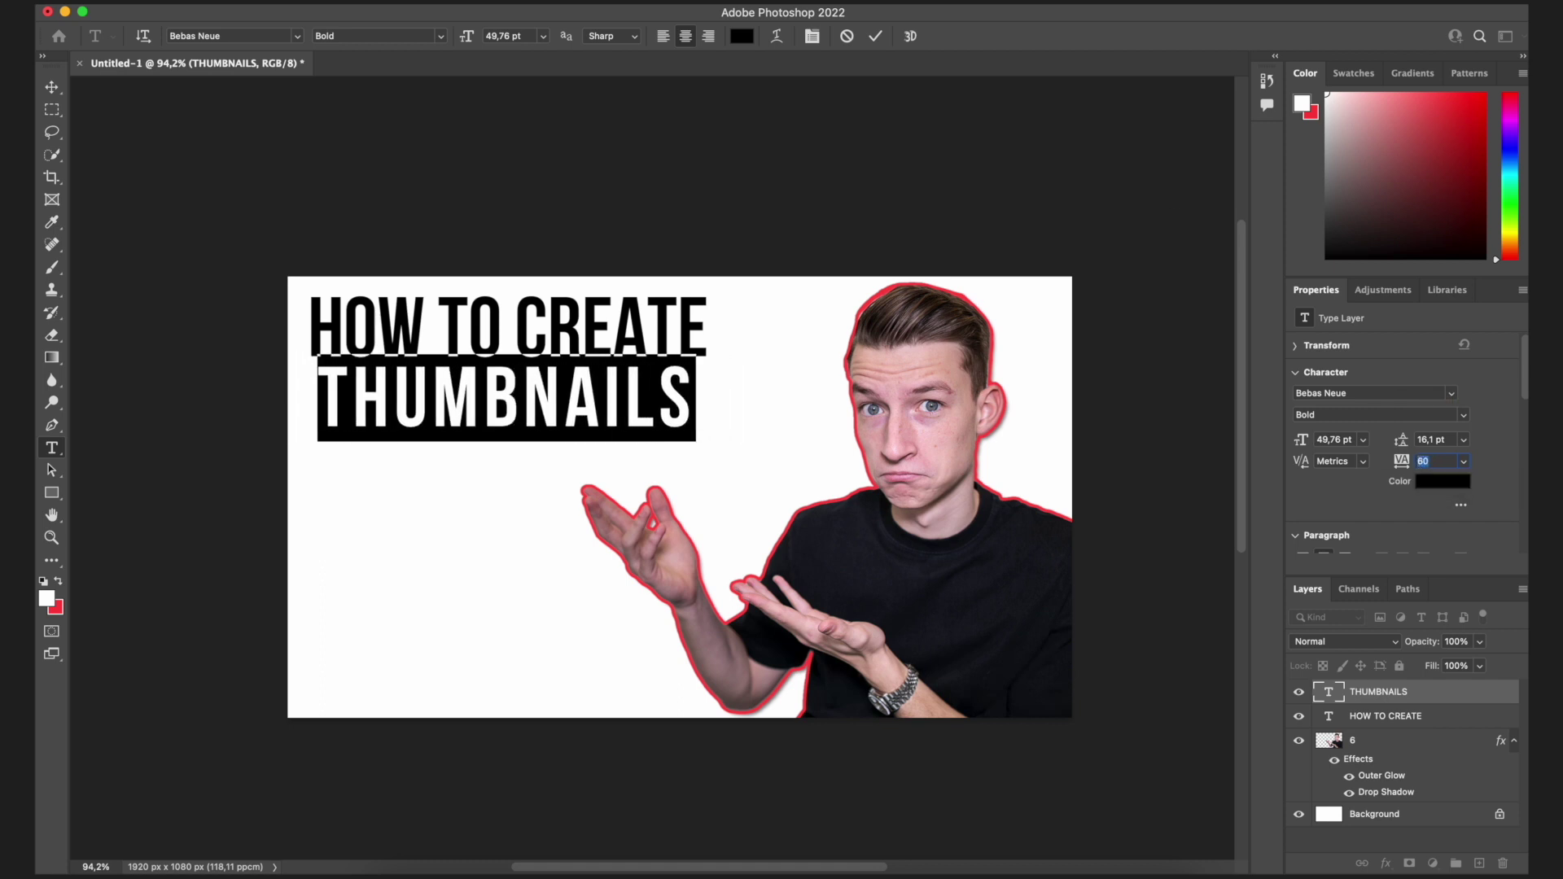
{"action": "left_click", "coordinate": [876, 36]}
Nudge THUMBNAILS to align with HOW TO CREATE and add a new empty layer.
{"action": "key", "text": "v"}
{"action": "mouse_move", "coordinate": [679, 383]}
{"action": "left_mouse_down"}
{"action": "mouse_move", "coordinate": [666, 382]}
{"action": "mouse_move", "coordinate": [682, 383]}
{"action": "left_mouse_up"}
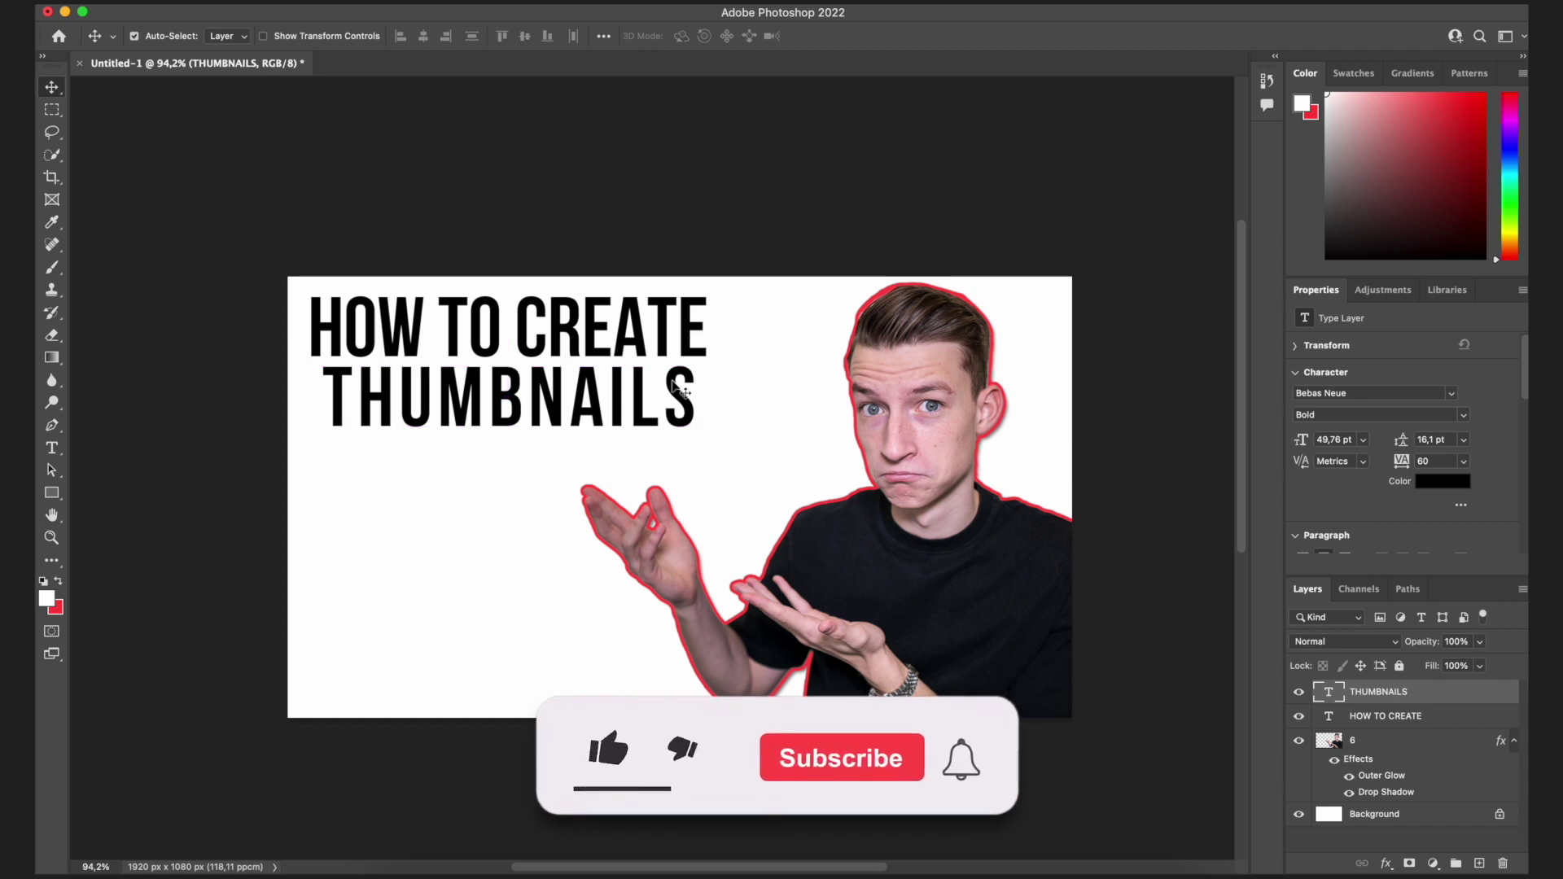
{"action": "left_click", "coordinate": [1479, 863]}
Move the new layer under the text and draw a red 935 × 169 px rectangle behind THUMBNAILS.
{"action": "left_click_drag", "start_coordinate": [1406, 694], "coordinate": [1408, 753]}
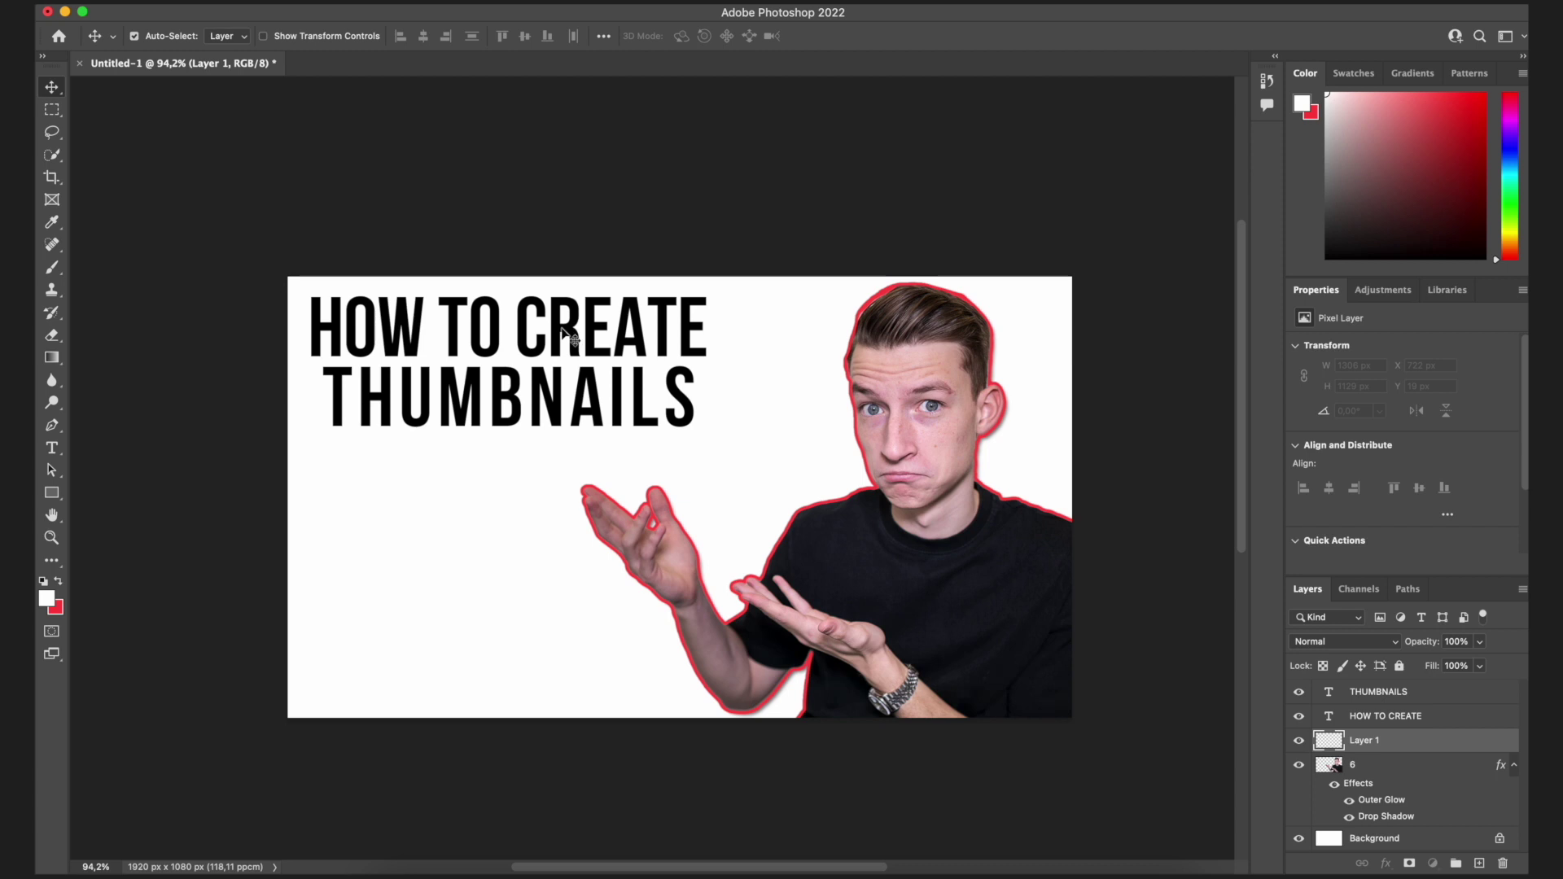
{"action": "left_click", "coordinate": [52, 497]}
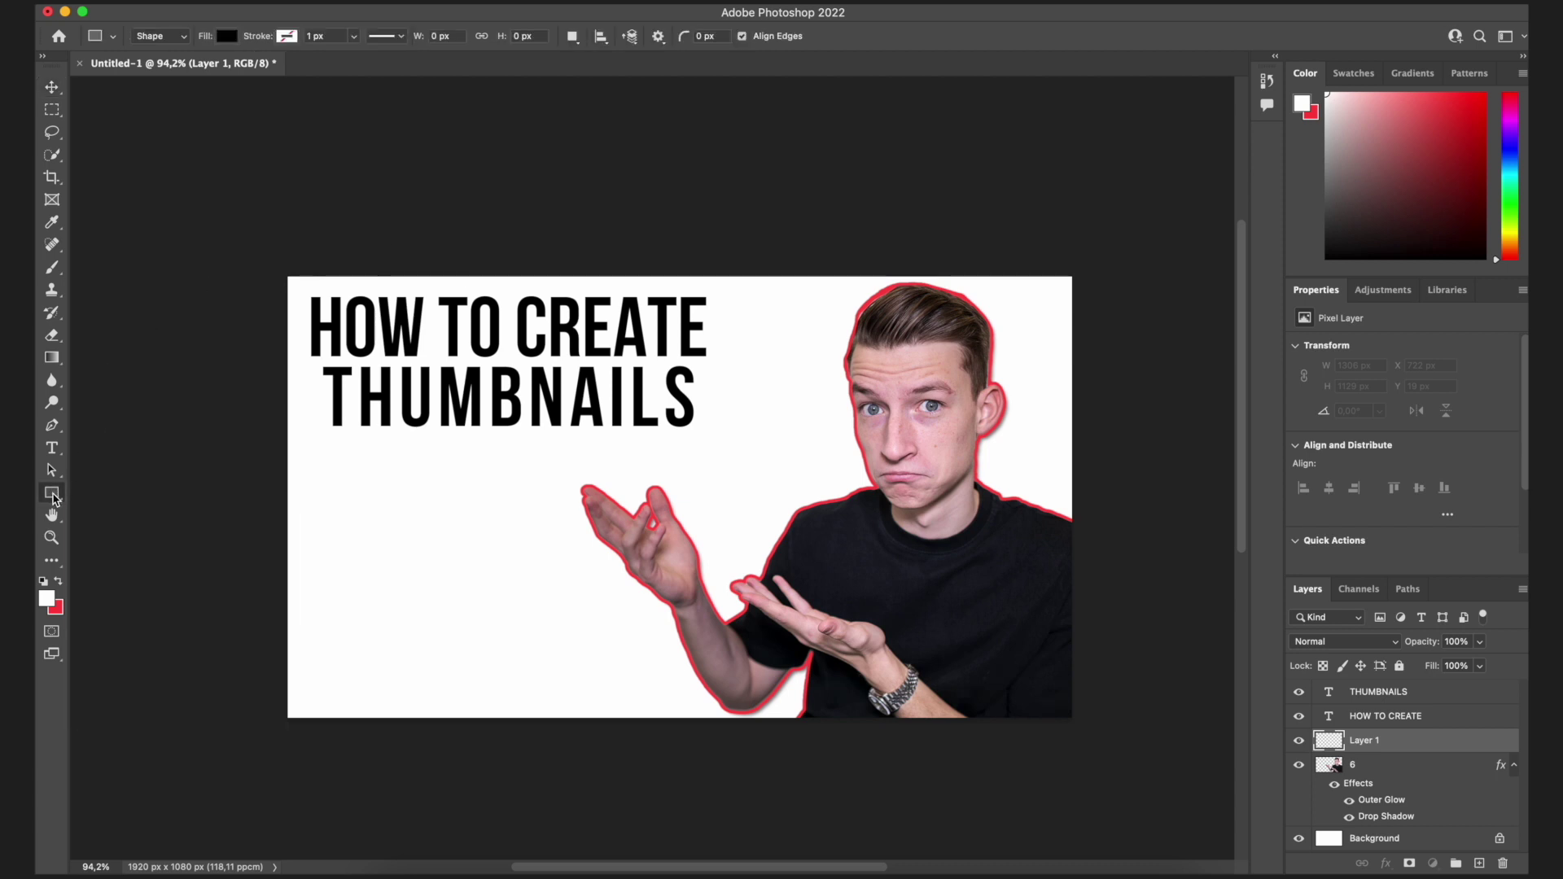
{"action": "left_click", "coordinate": [227, 37]}
{"action": "double_click", "coordinate": [256, 129]}
{"action": "left_click_drag", "start_coordinate": [319, 364], "coordinate": [699, 431]}
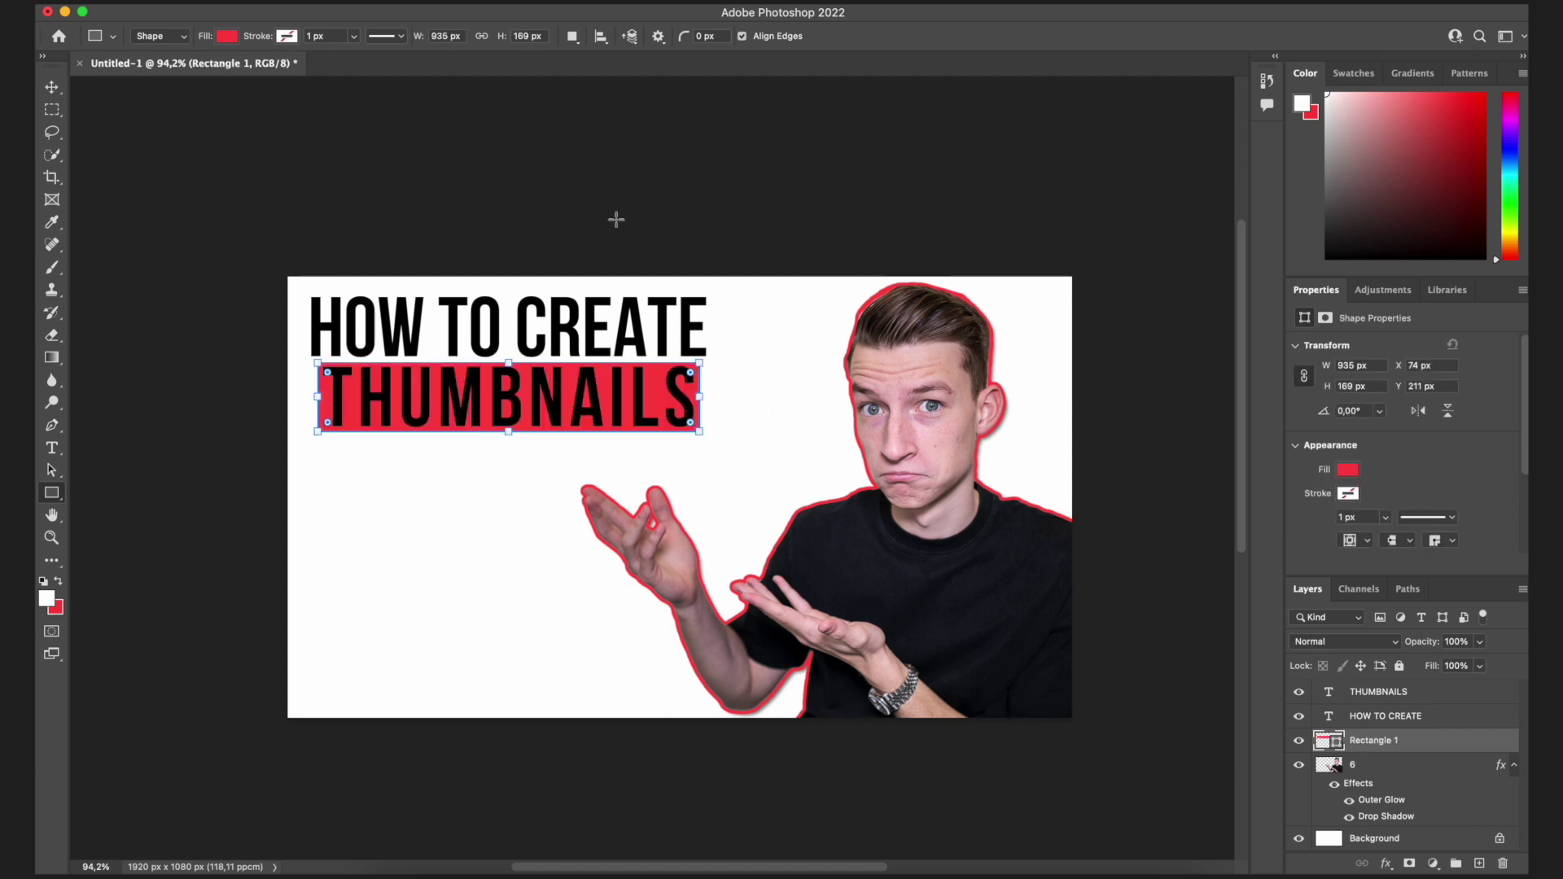
{"action": "left_click", "coordinate": [52, 87]}
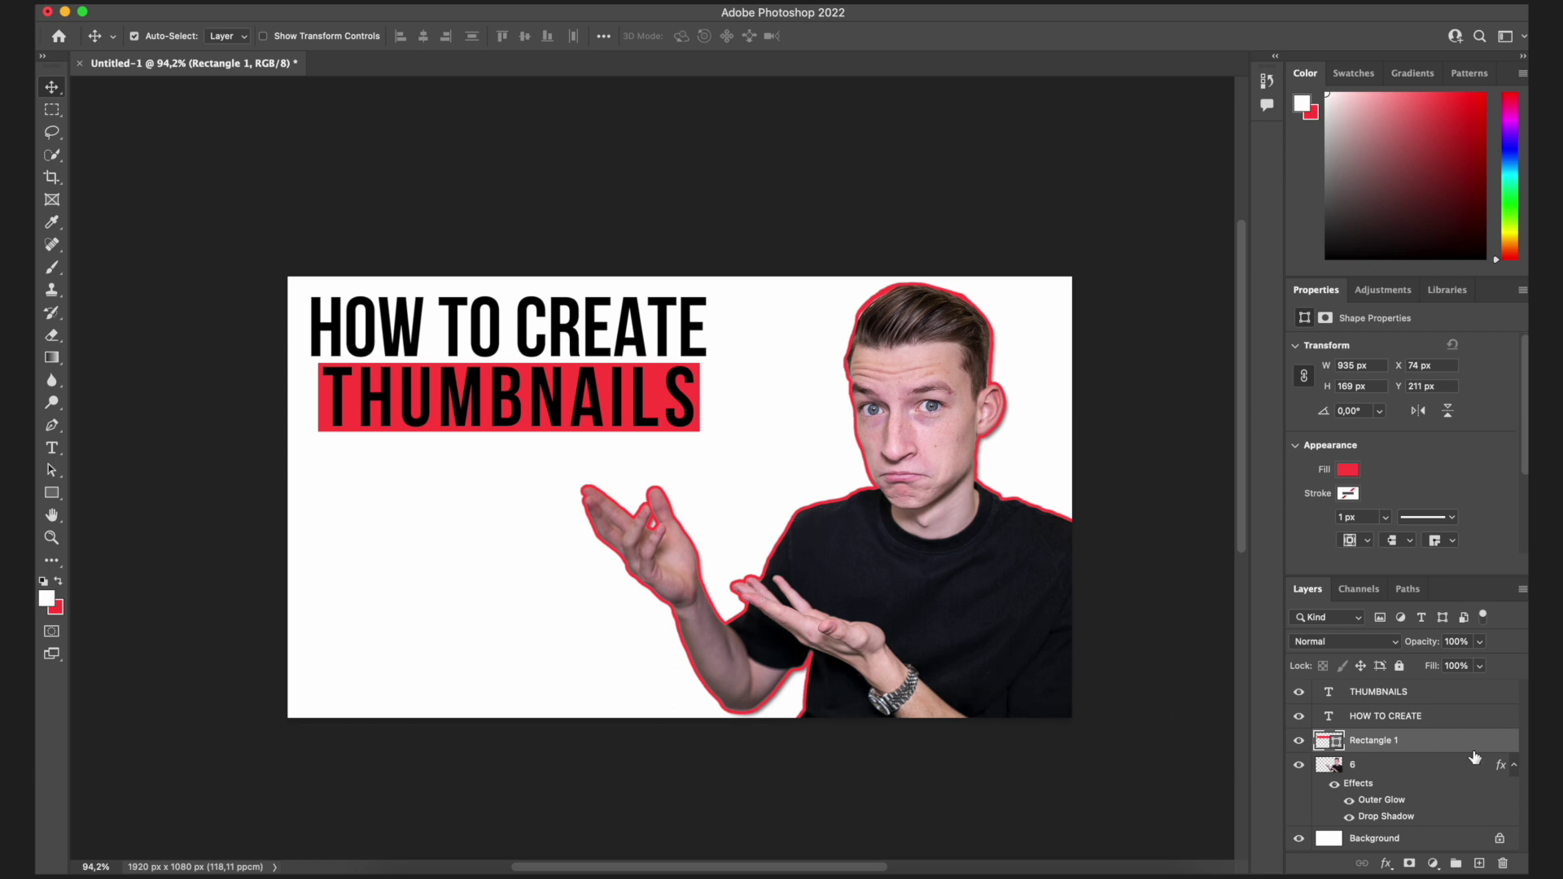
Give the THUMBNAILS layer a white Outer Glow with Spread 100, then hide the glow.
{"action": "left_click", "coordinate": [1430, 701]}
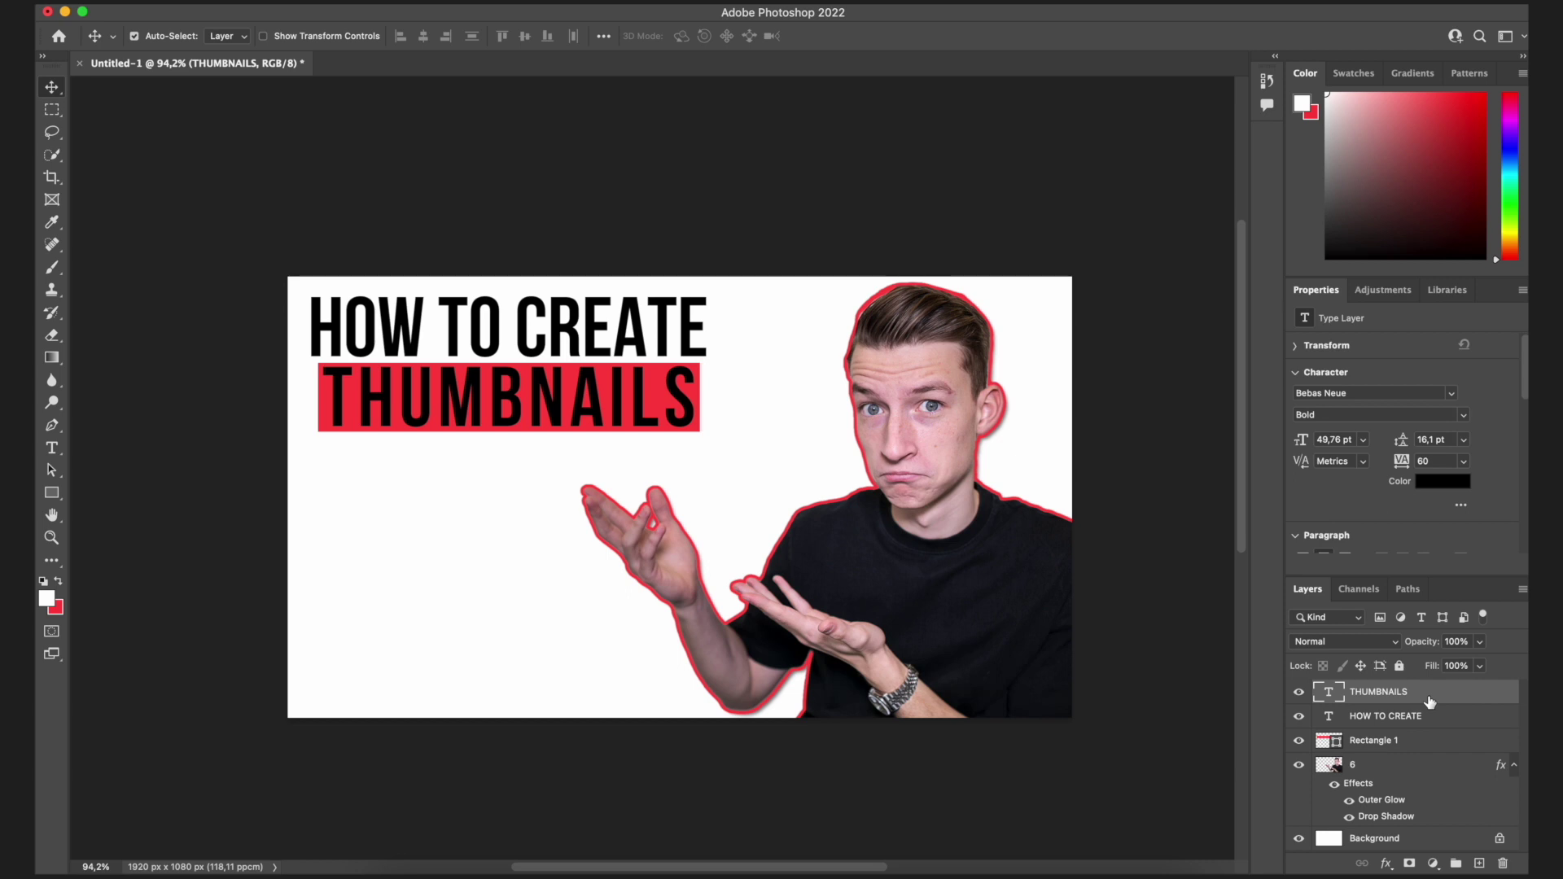
{"action": "right_click", "coordinate": [1431, 701]}
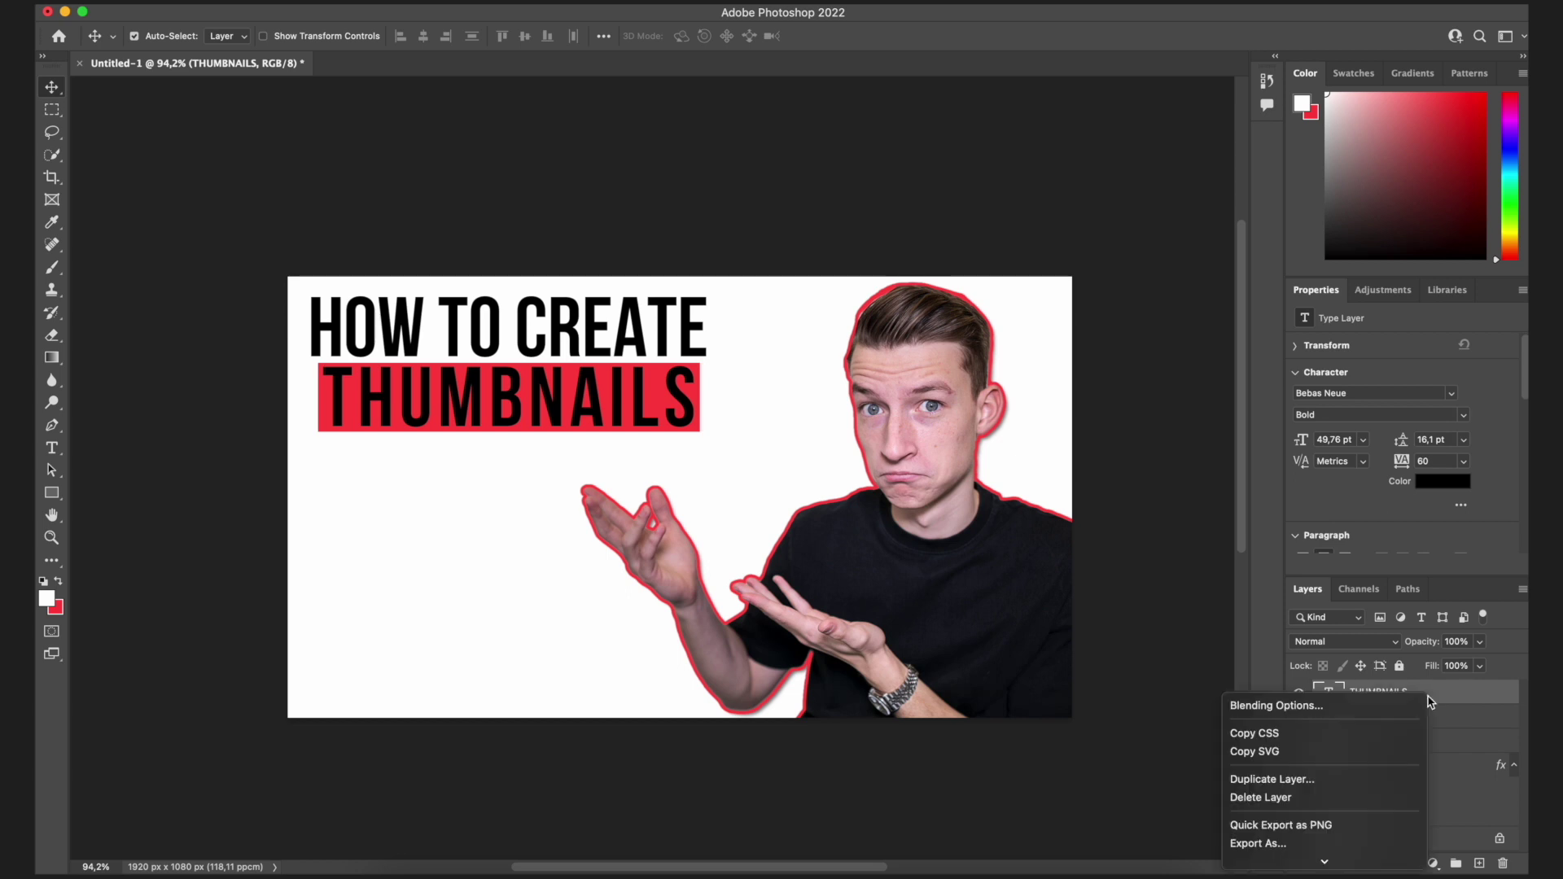
{"action": "left_click", "coordinate": [1442, 700]}
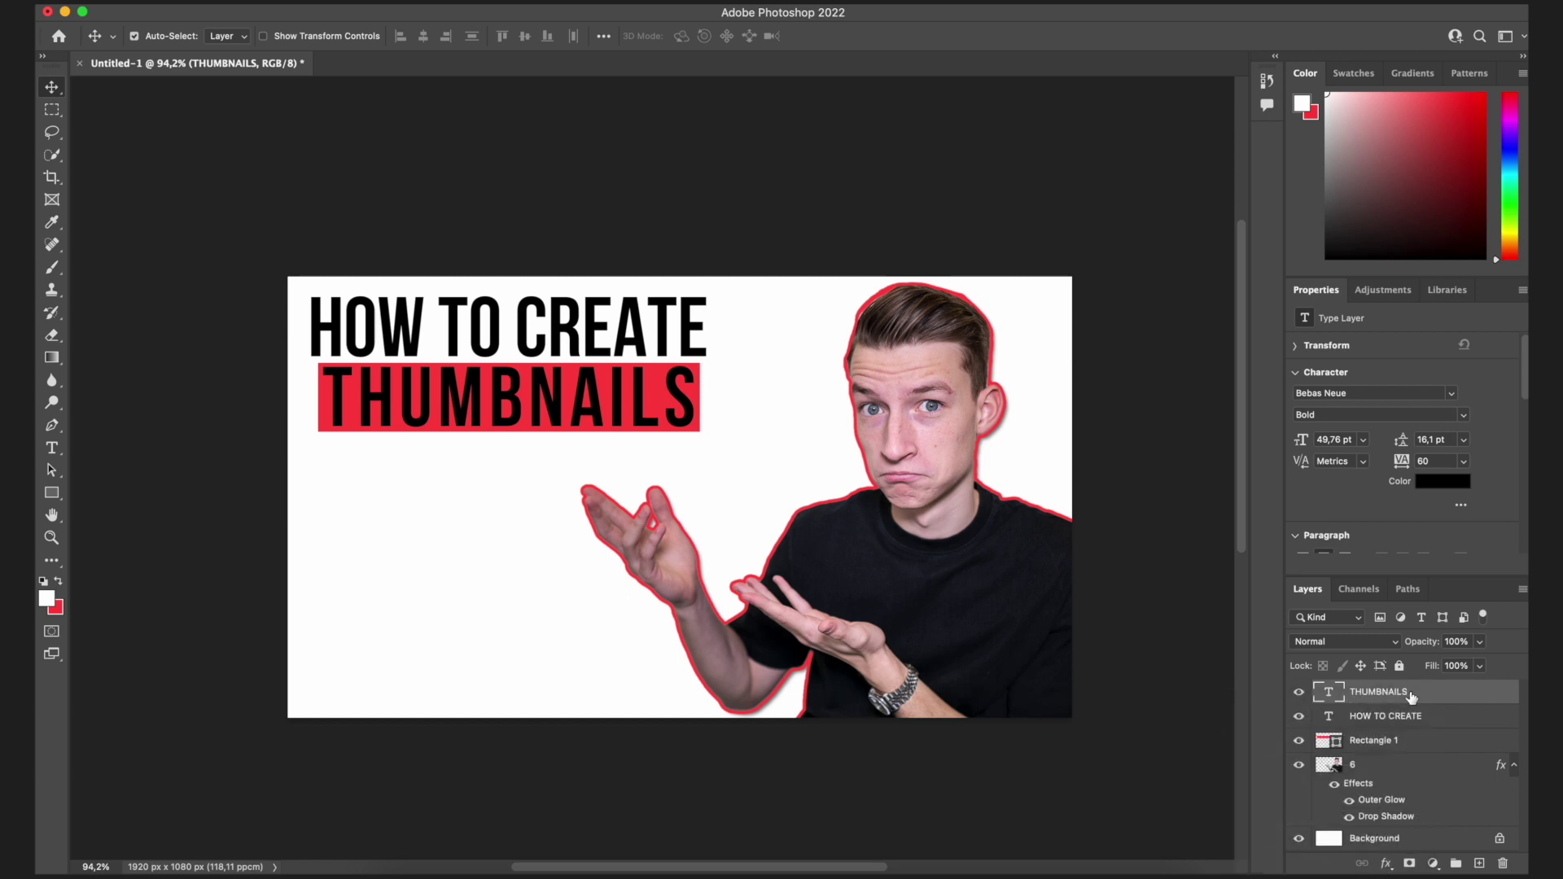
{"action": "right_click", "coordinate": [1392, 697]}
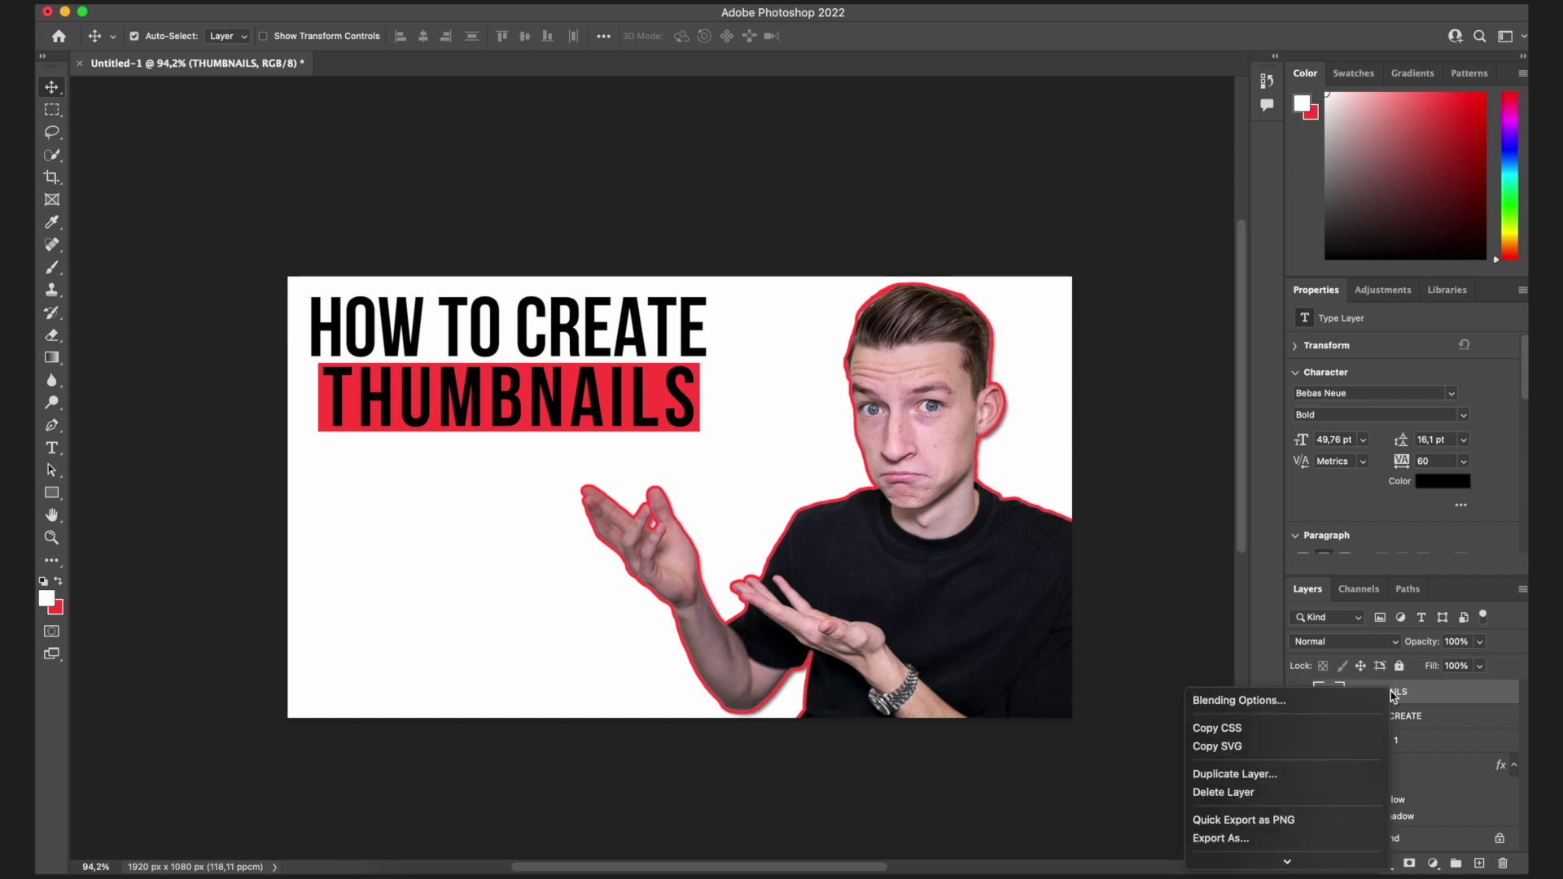
{"action": "left_click", "coordinate": [1365, 702]}
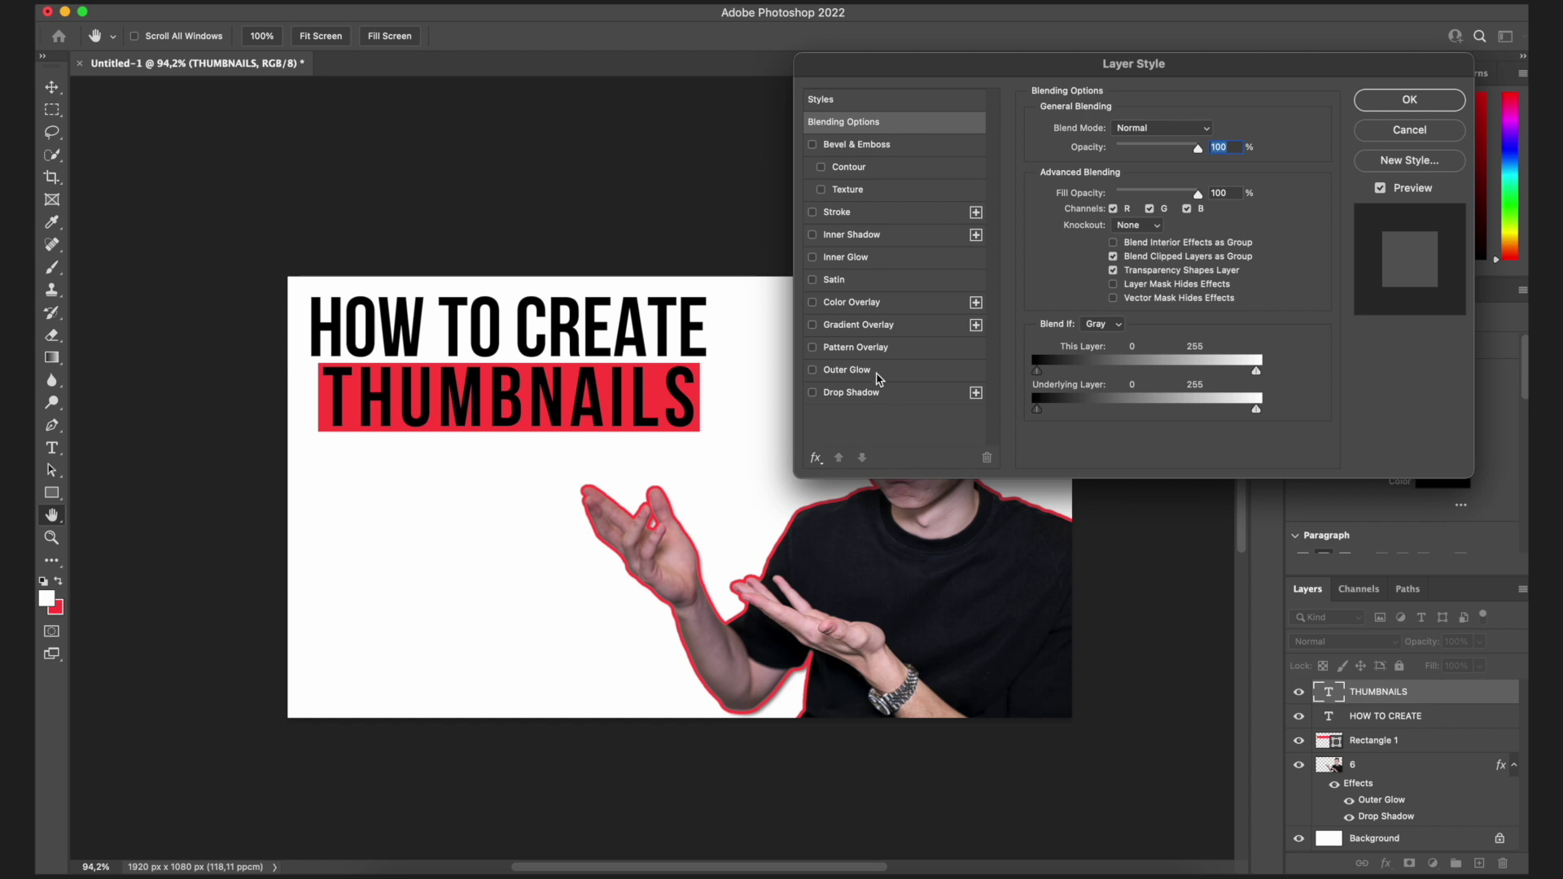
{"action": "left_click", "coordinate": [851, 371]}
{"action": "left_click", "coordinate": [1073, 190]}
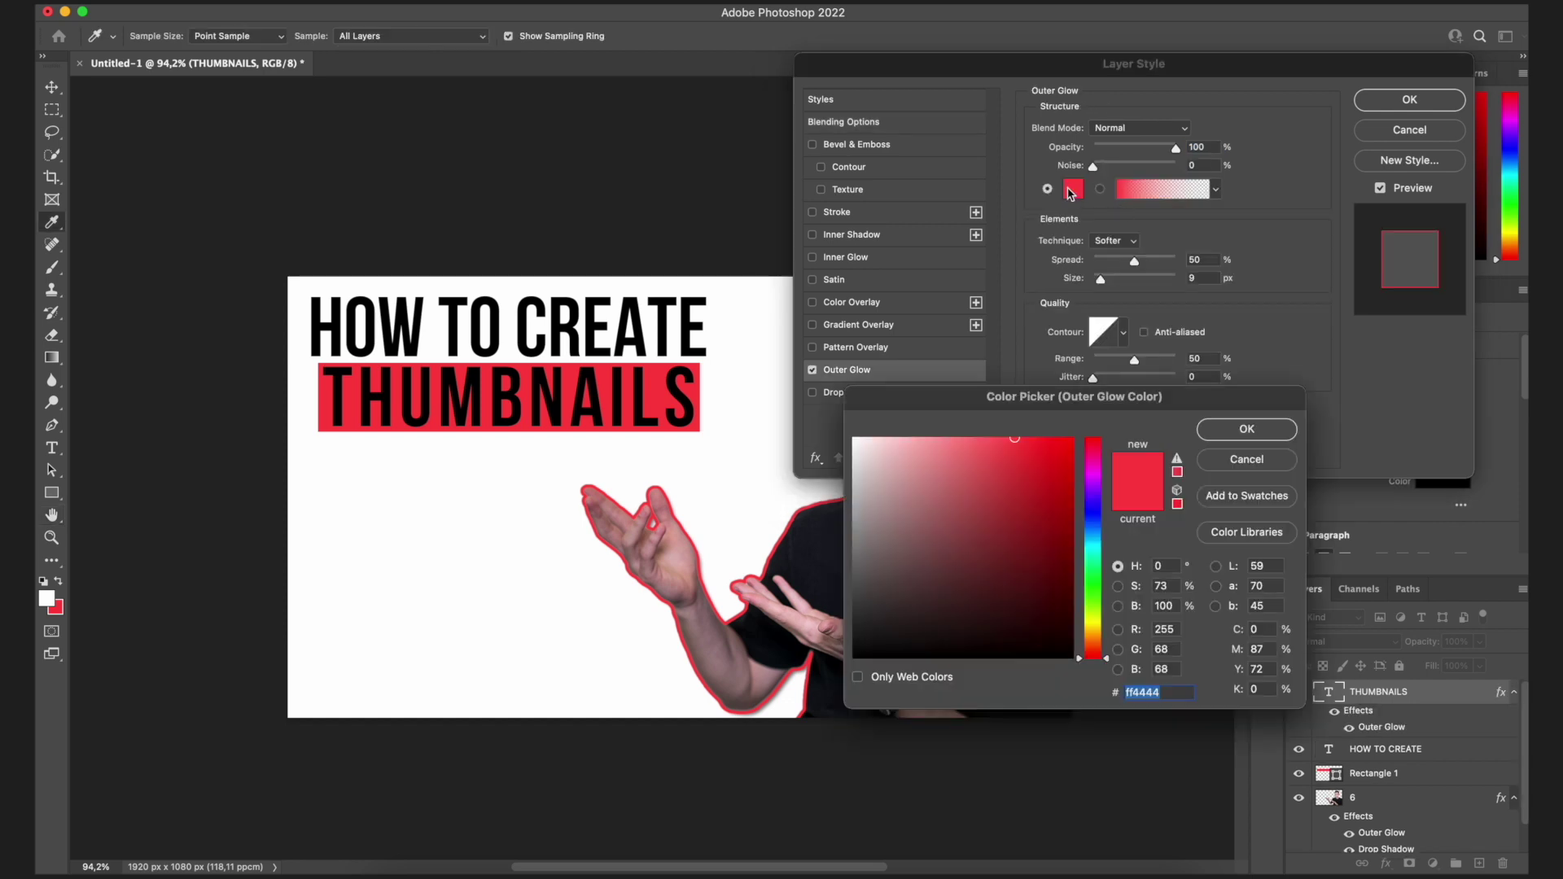
{"action": "left_click", "coordinate": [754, 226]}
{"action": "left_click", "coordinate": [1231, 429]}
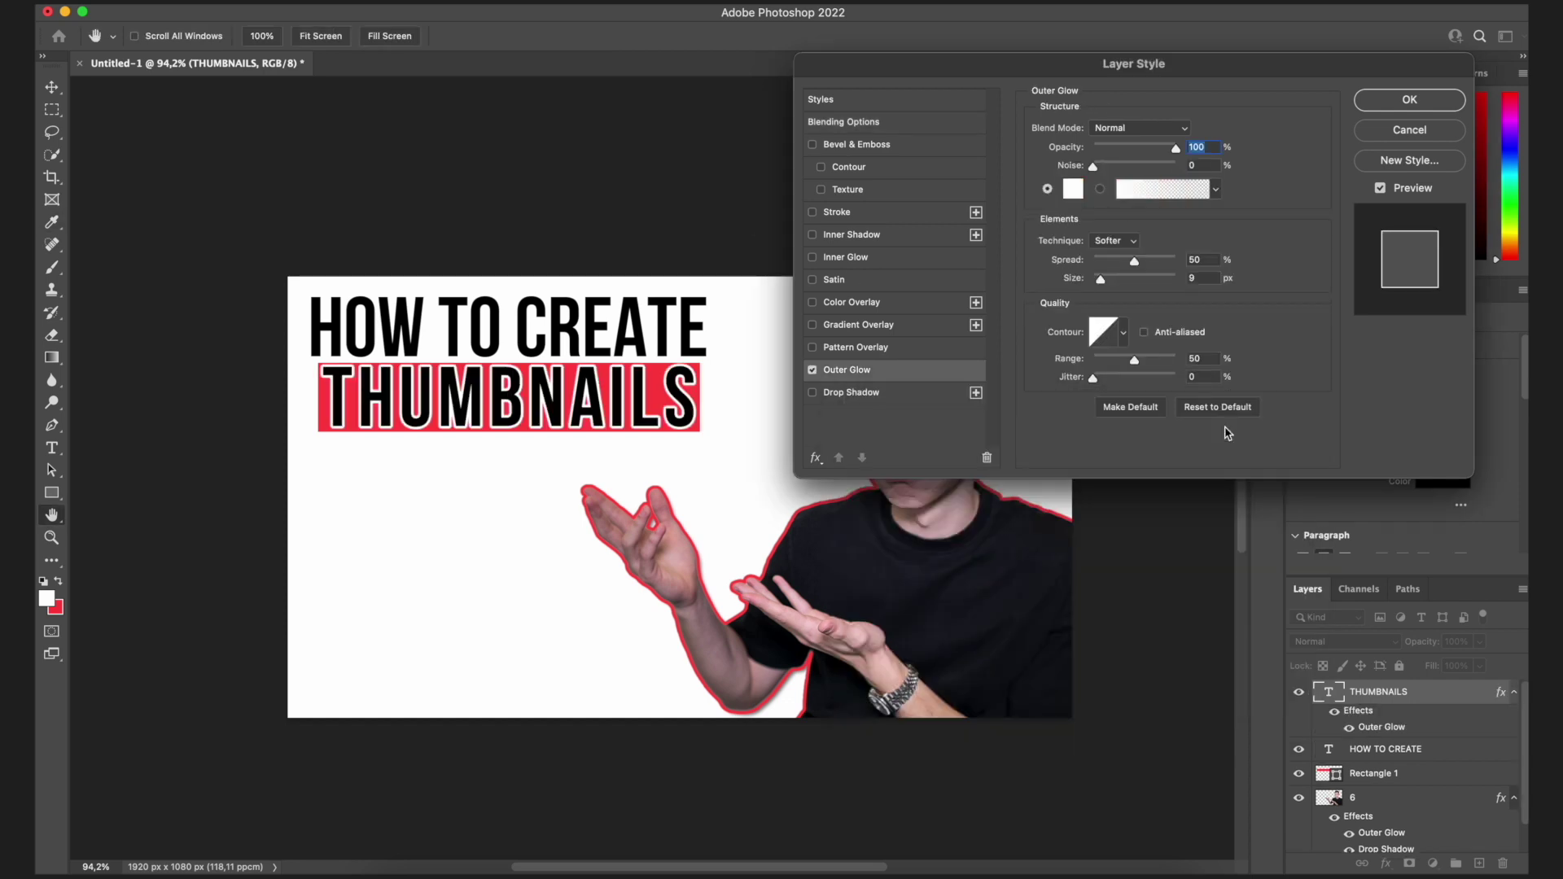
{"action": "left_click_drag", "start_coordinate": [1134, 262], "coordinate": [1174, 263]}
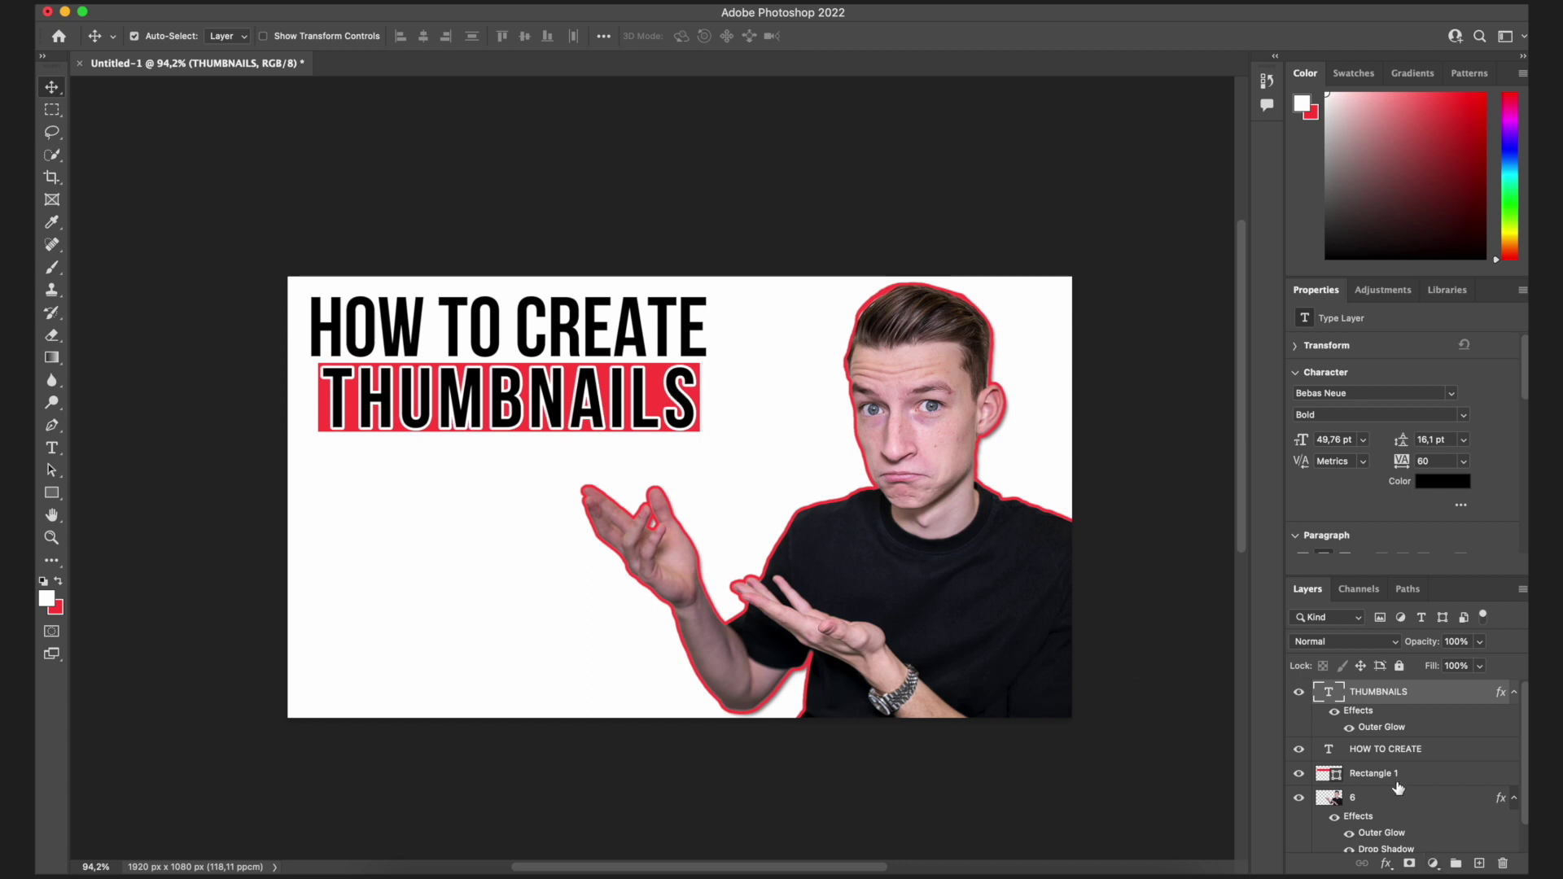
{"action": "left_click", "coordinate": [1349, 729]}
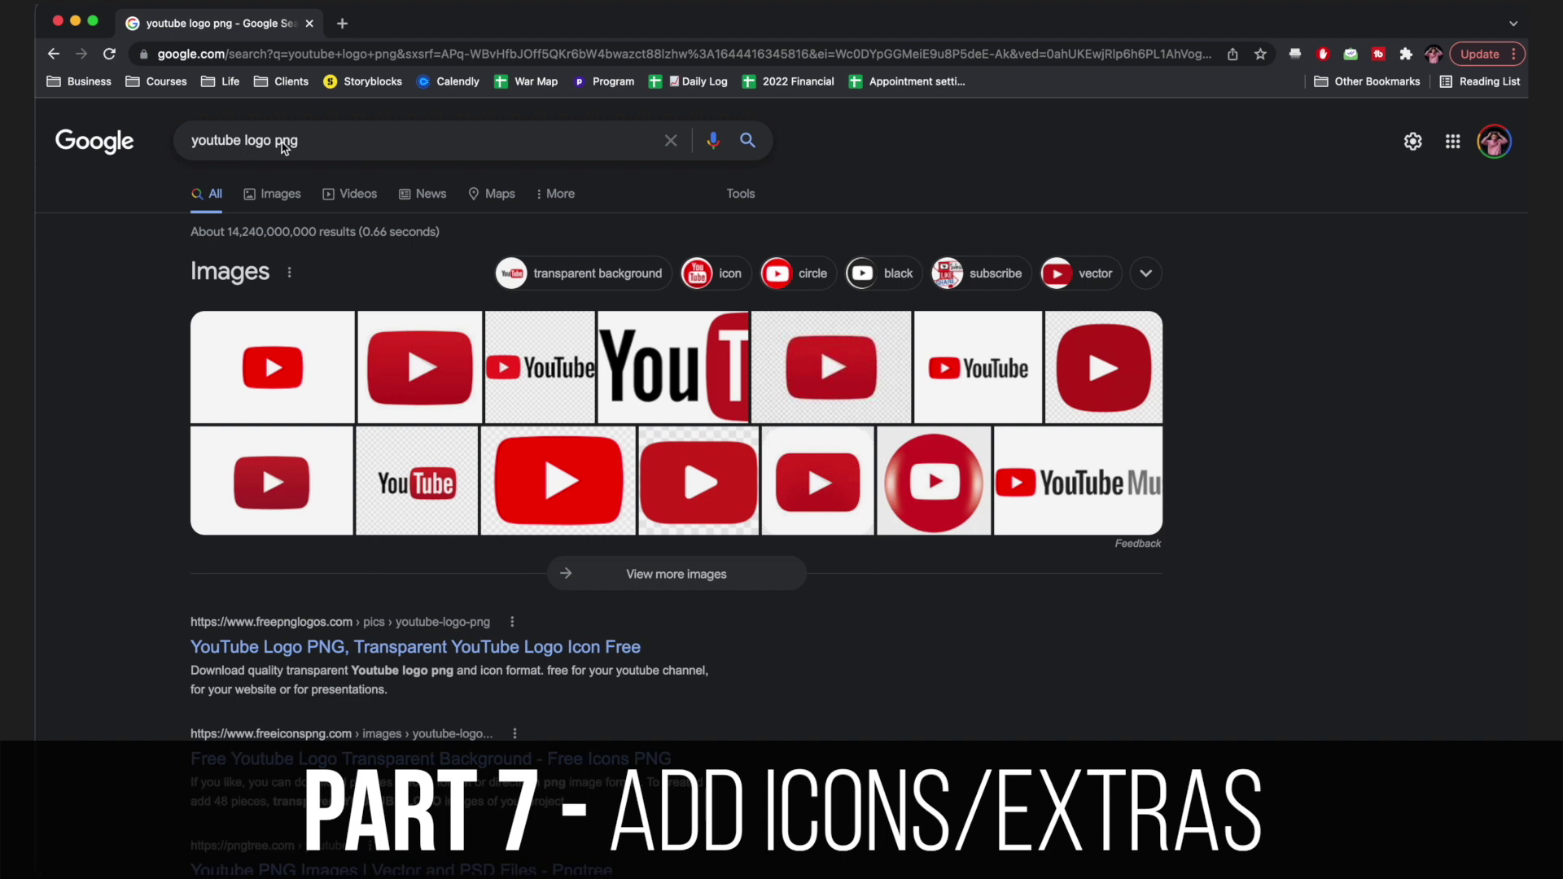
Save the Wikimedia YouTube logo PNG from Google Images and drag it into the Photoshop thumbnail.
{"action": "left_click", "coordinate": [289, 203]}
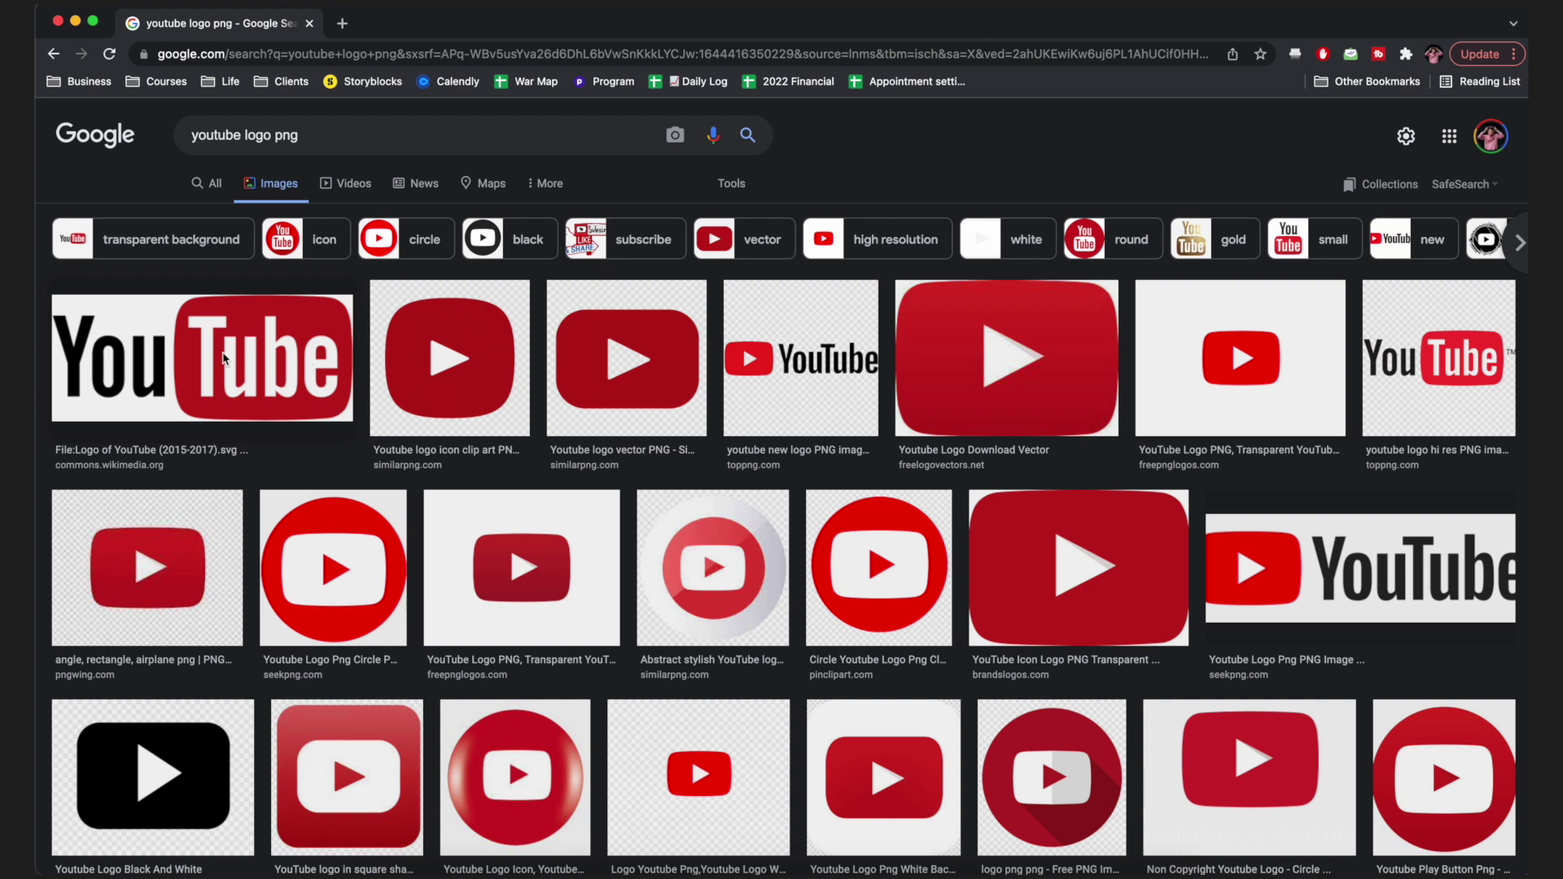
{"action": "left_click", "coordinate": [308, 362]}
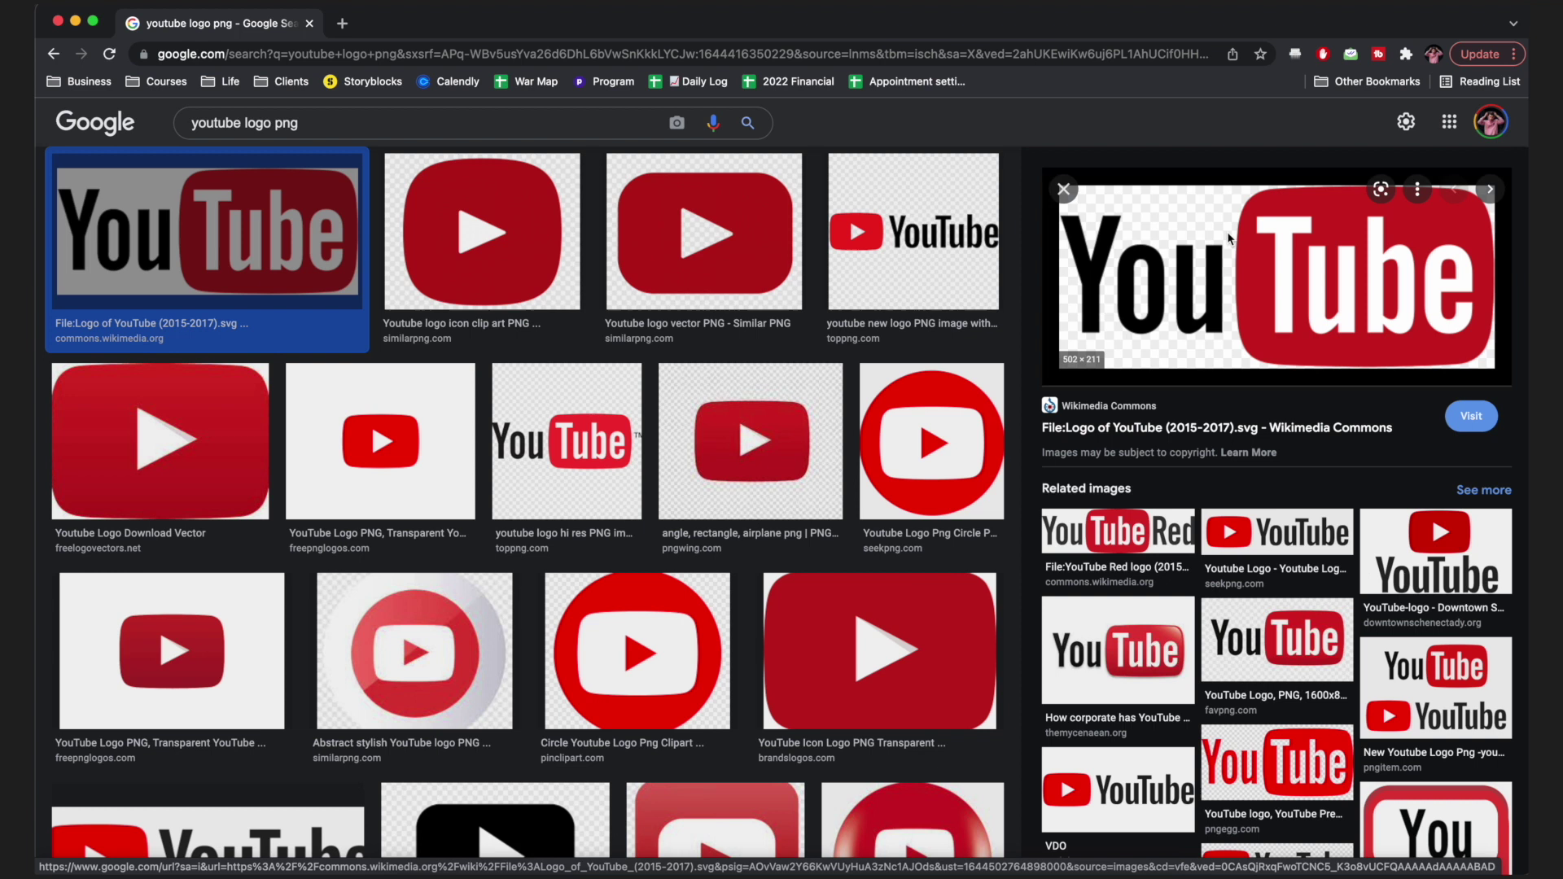
{"action": "right_click", "coordinate": [1264, 258]}
{"action": "left_click", "coordinate": [1303, 416]}
{"action": "key", "text": "super+Tab"}
{"action": "left_click_drag", "start_coordinate": [116, 852], "coordinate": [490, 567]}
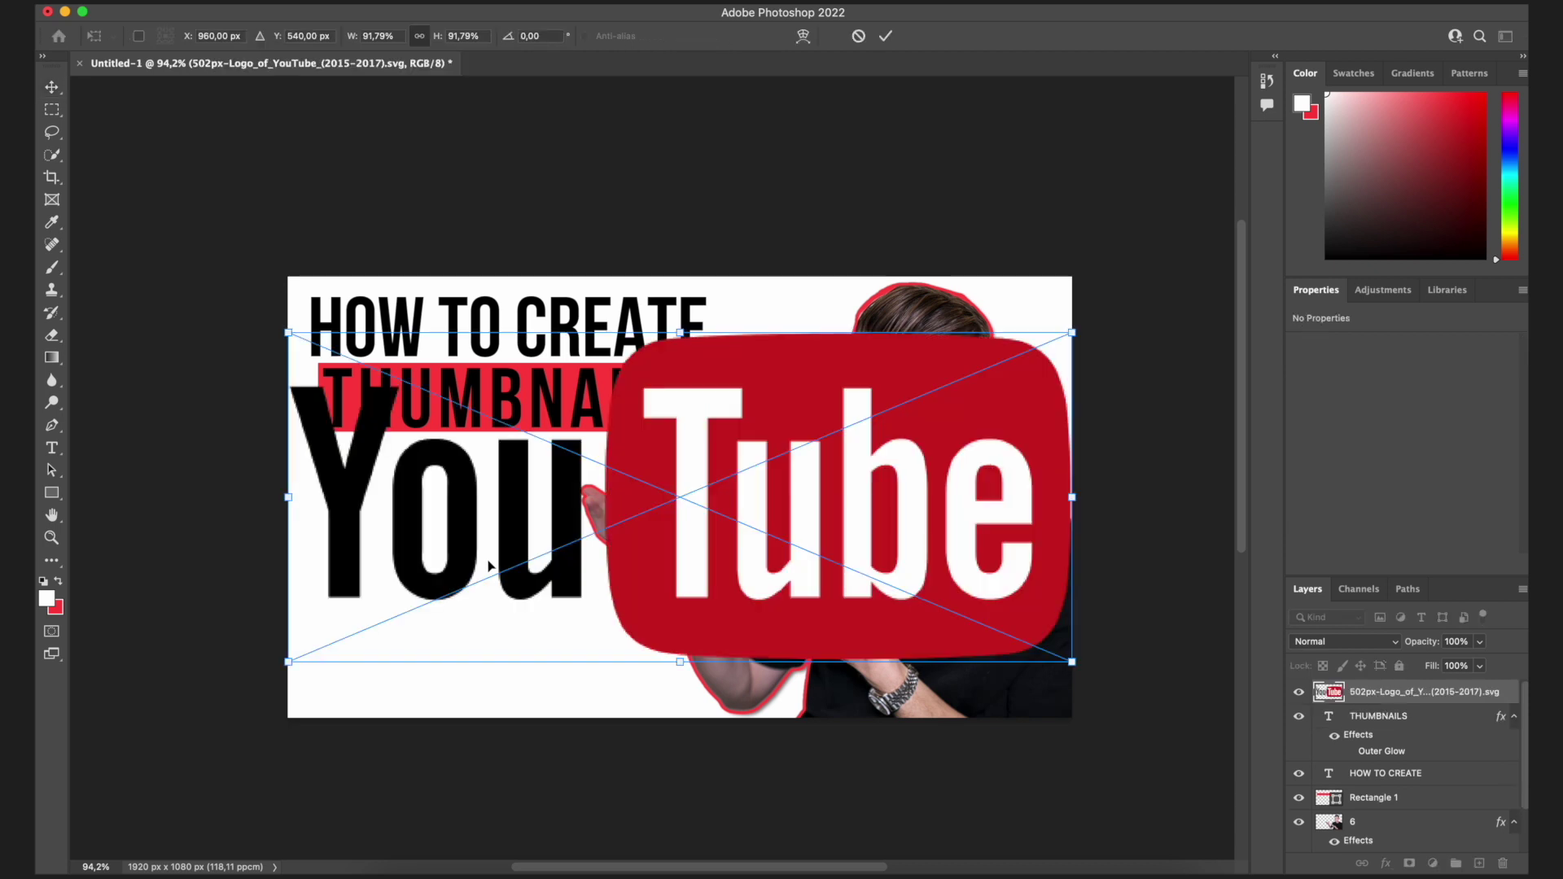
Shrink the YouTube logo to about 91.79% under the headline and move the person layer above it.
{"action": "left_click_drag", "start_coordinate": [1077, 336], "coordinate": [579, 477]}
{"action": "left_click", "coordinate": [886, 36]}
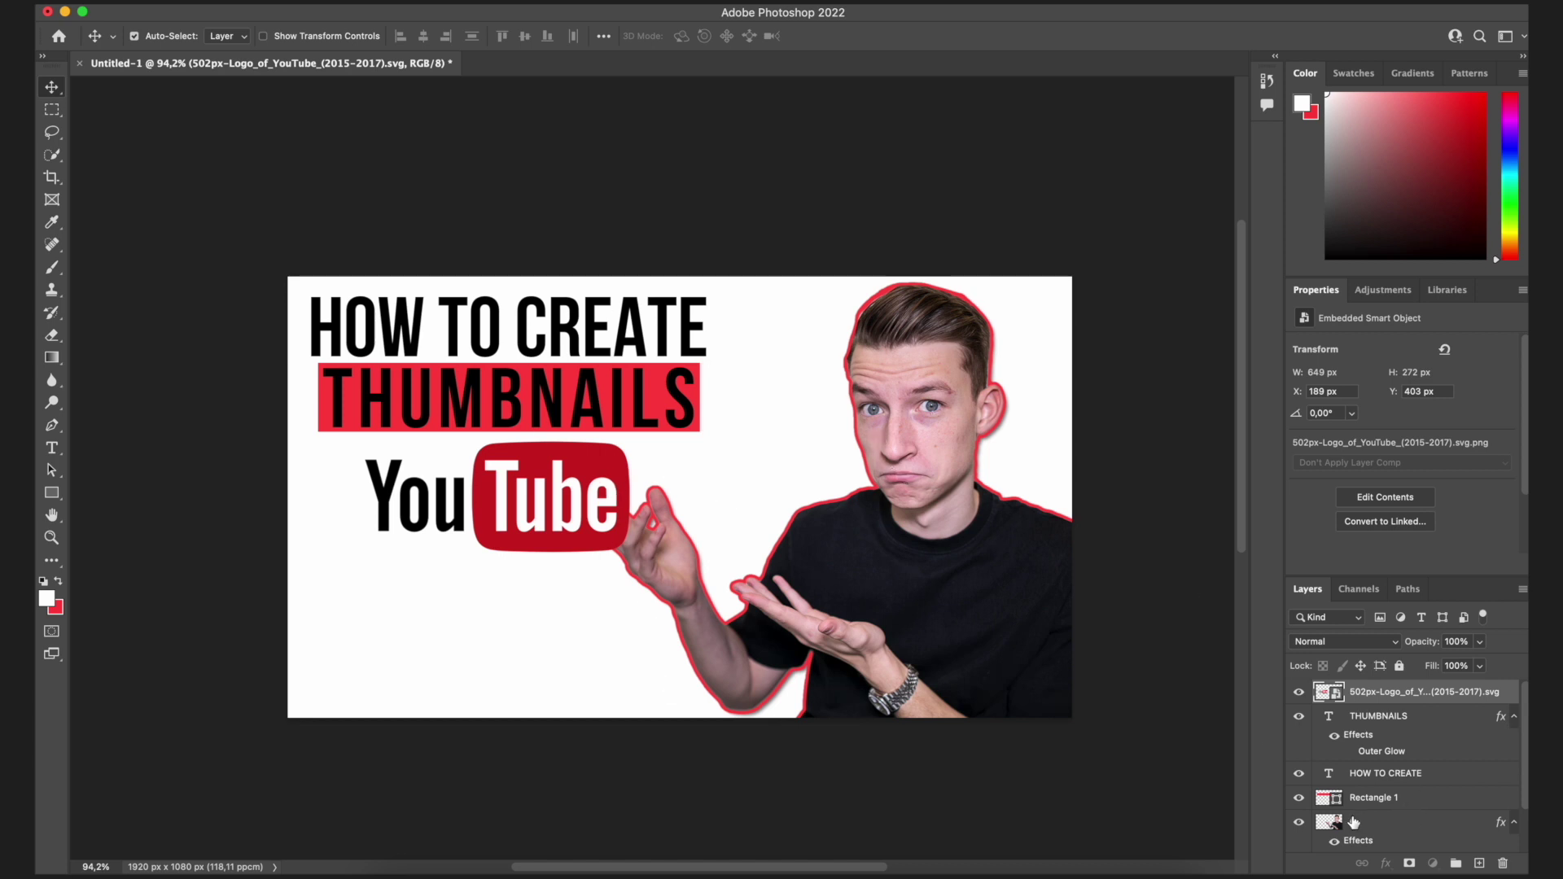
{"action": "left_click_drag", "start_coordinate": [1376, 830], "coordinate": [1371, 691]}
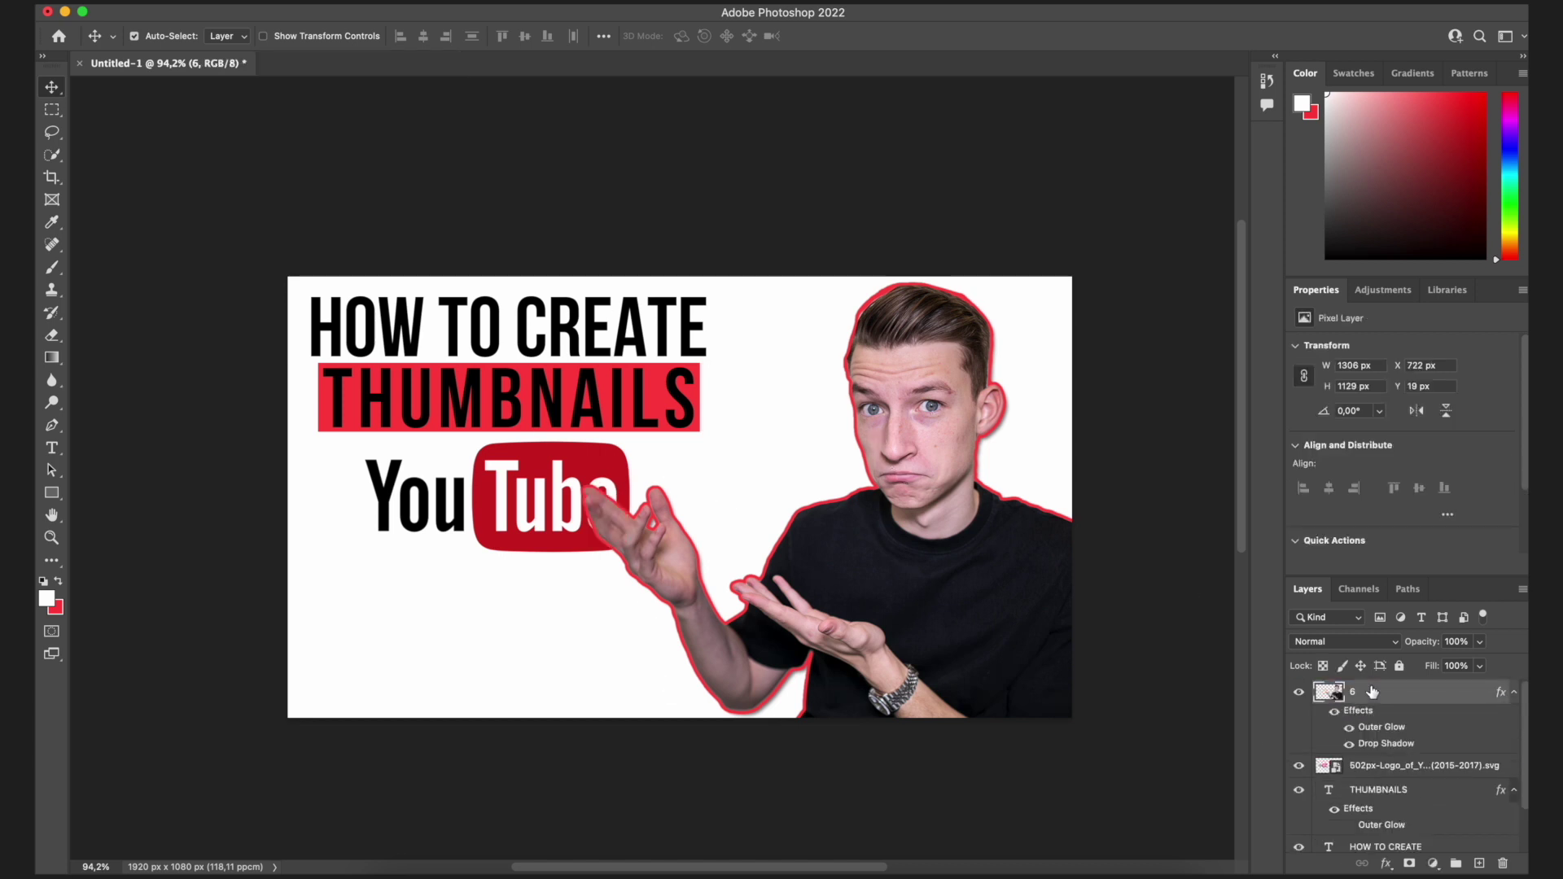
Add a Drop Shadow with 6 px distance to the YouTube logo layer.
{"action": "left_click", "coordinate": [544, 489]}
{"action": "right_click", "coordinate": [1407, 770]}
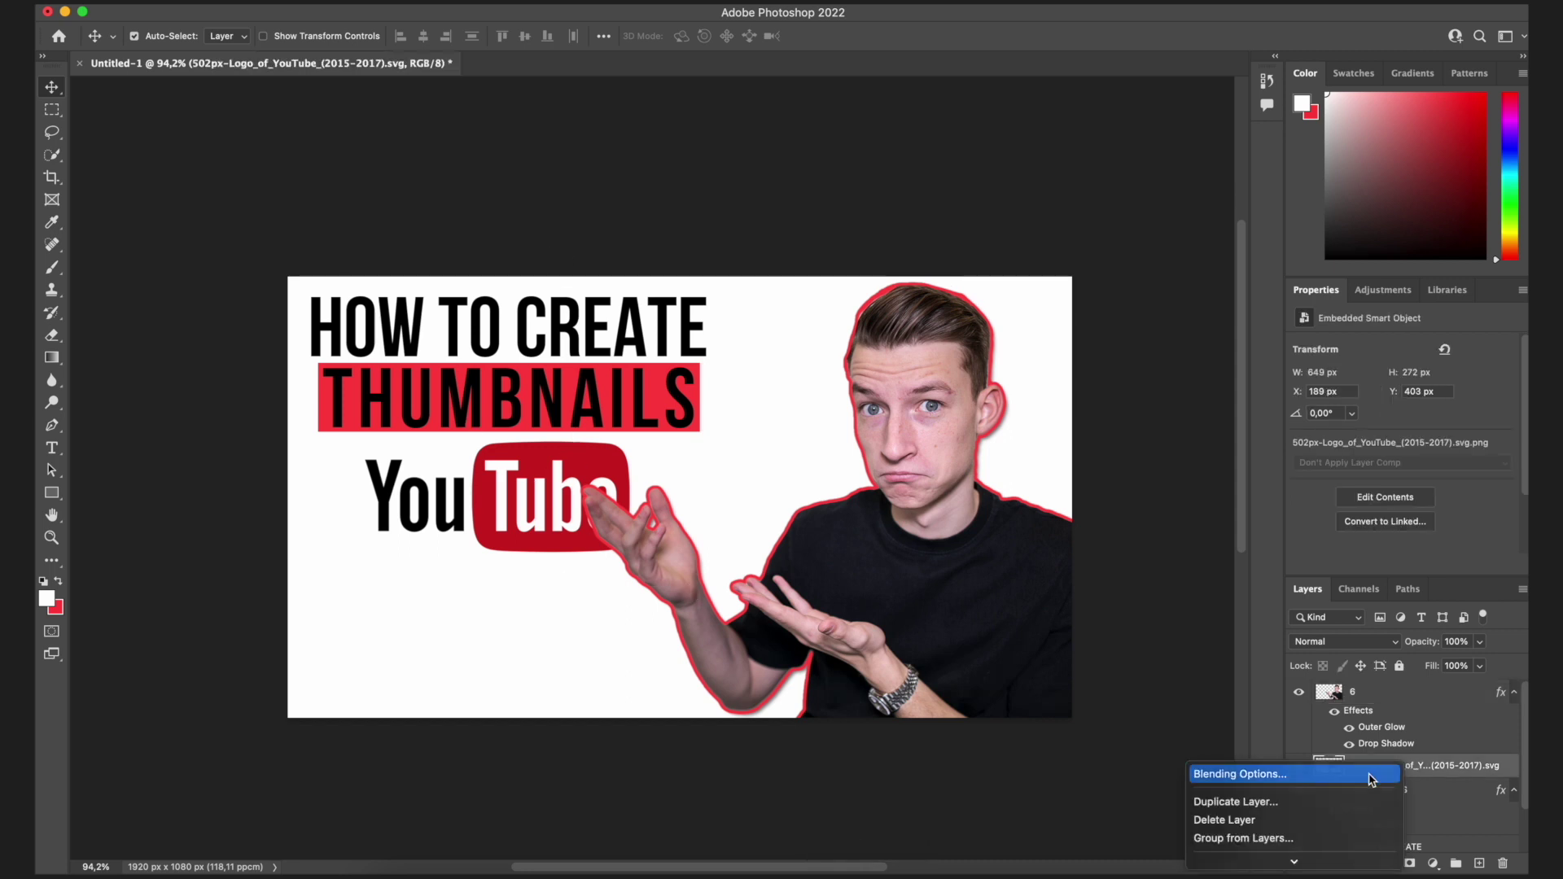
{"action": "left_click", "coordinate": [1222, 771]}
{"action": "left_click", "coordinate": [851, 395]}
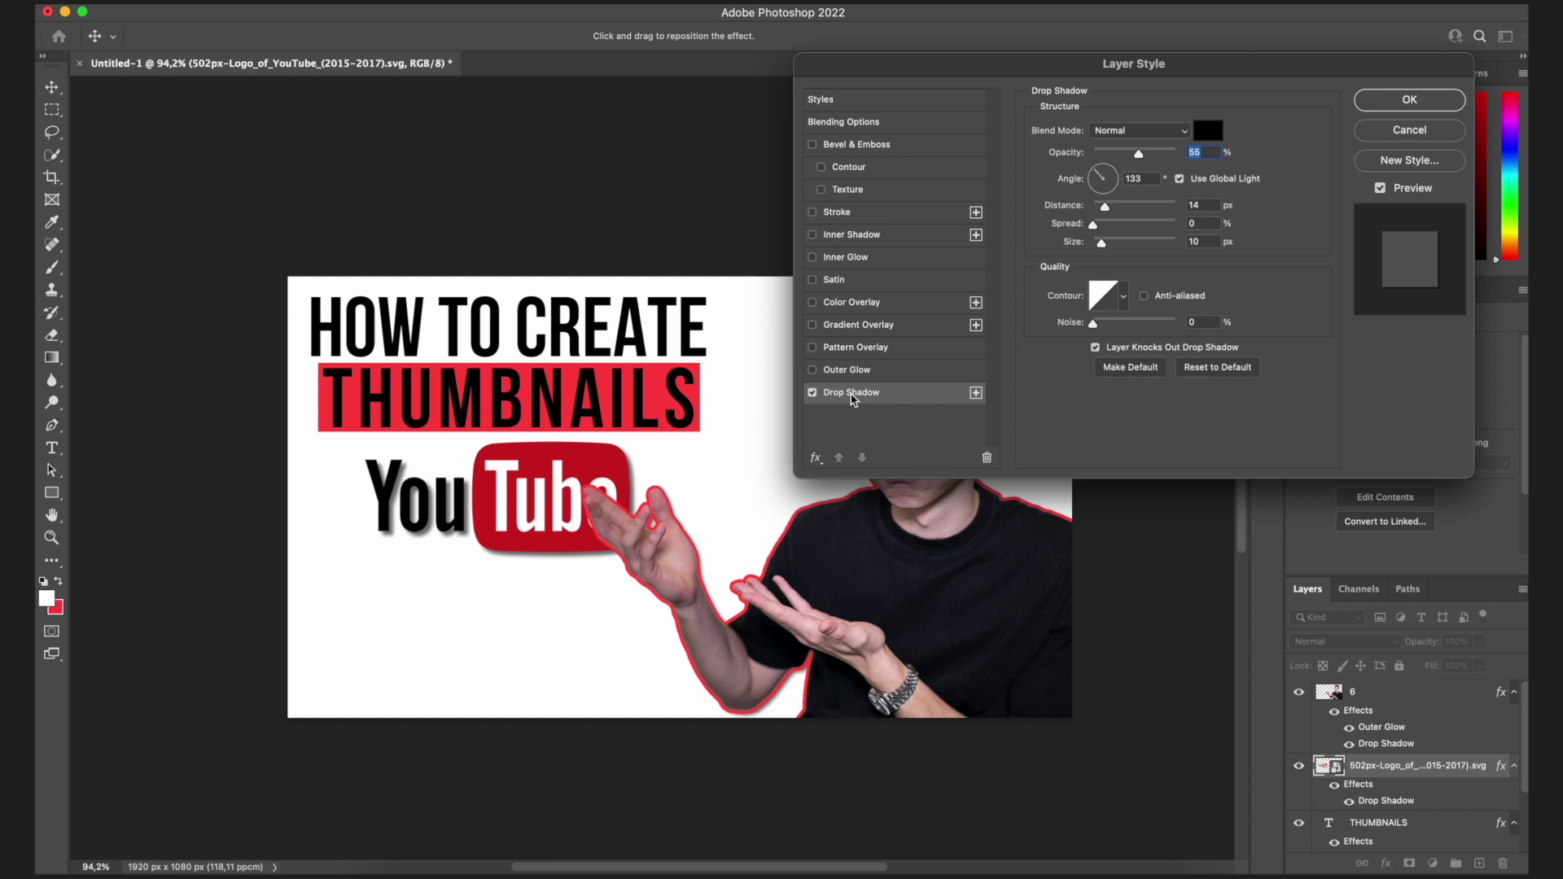
{"action": "left_click_drag", "start_coordinate": [1106, 206], "coordinate": [1099, 209]}
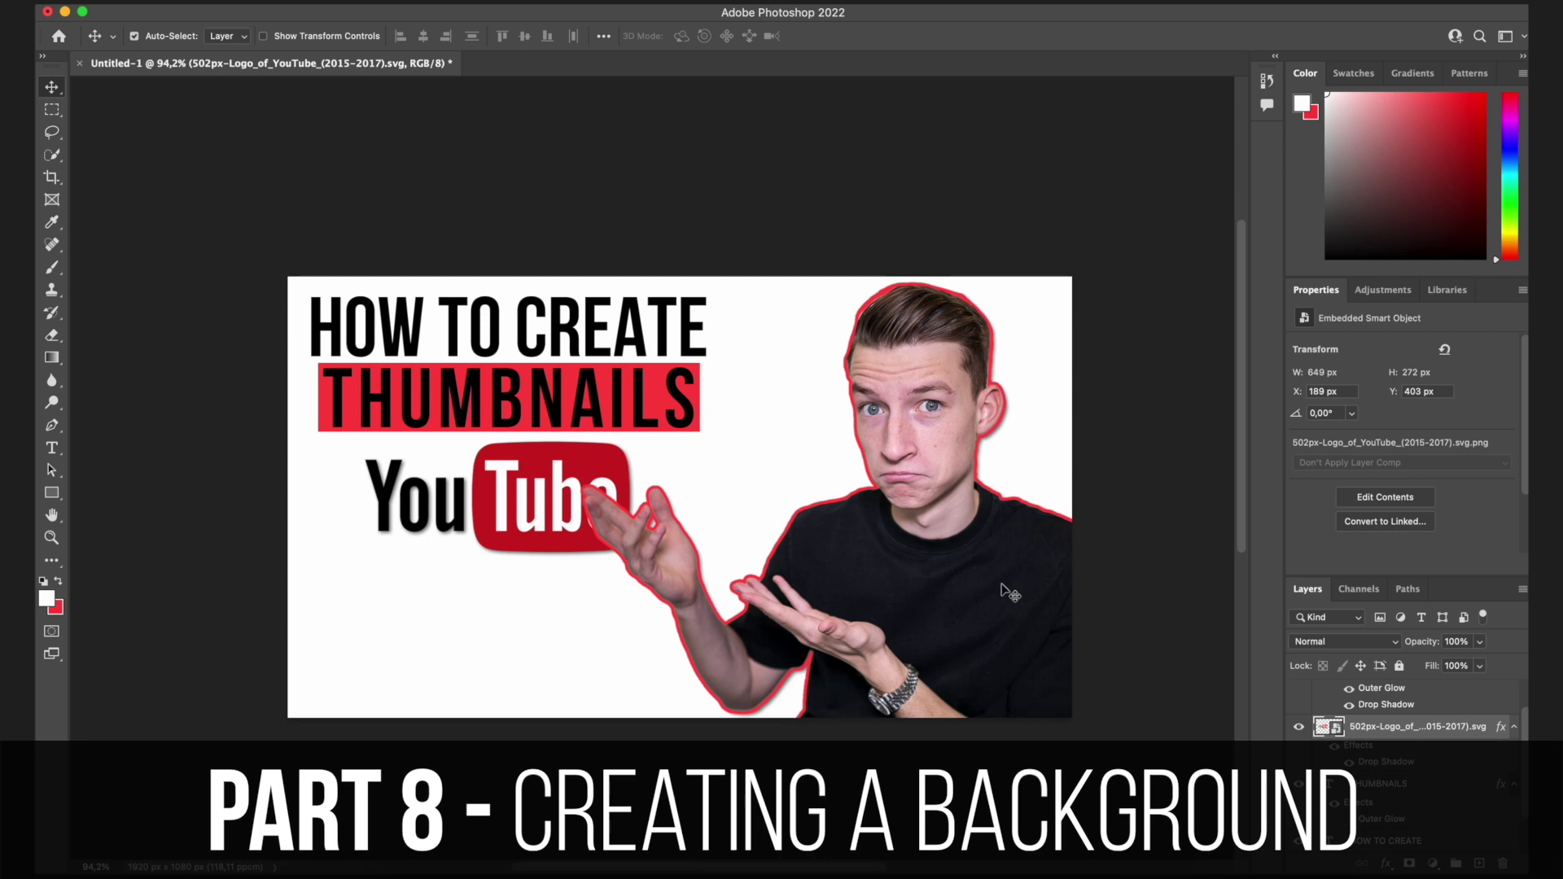
{"action": "scroll", "coordinate": [1010, 594], "scroll_direction": "down", "scroll_amount": 1}
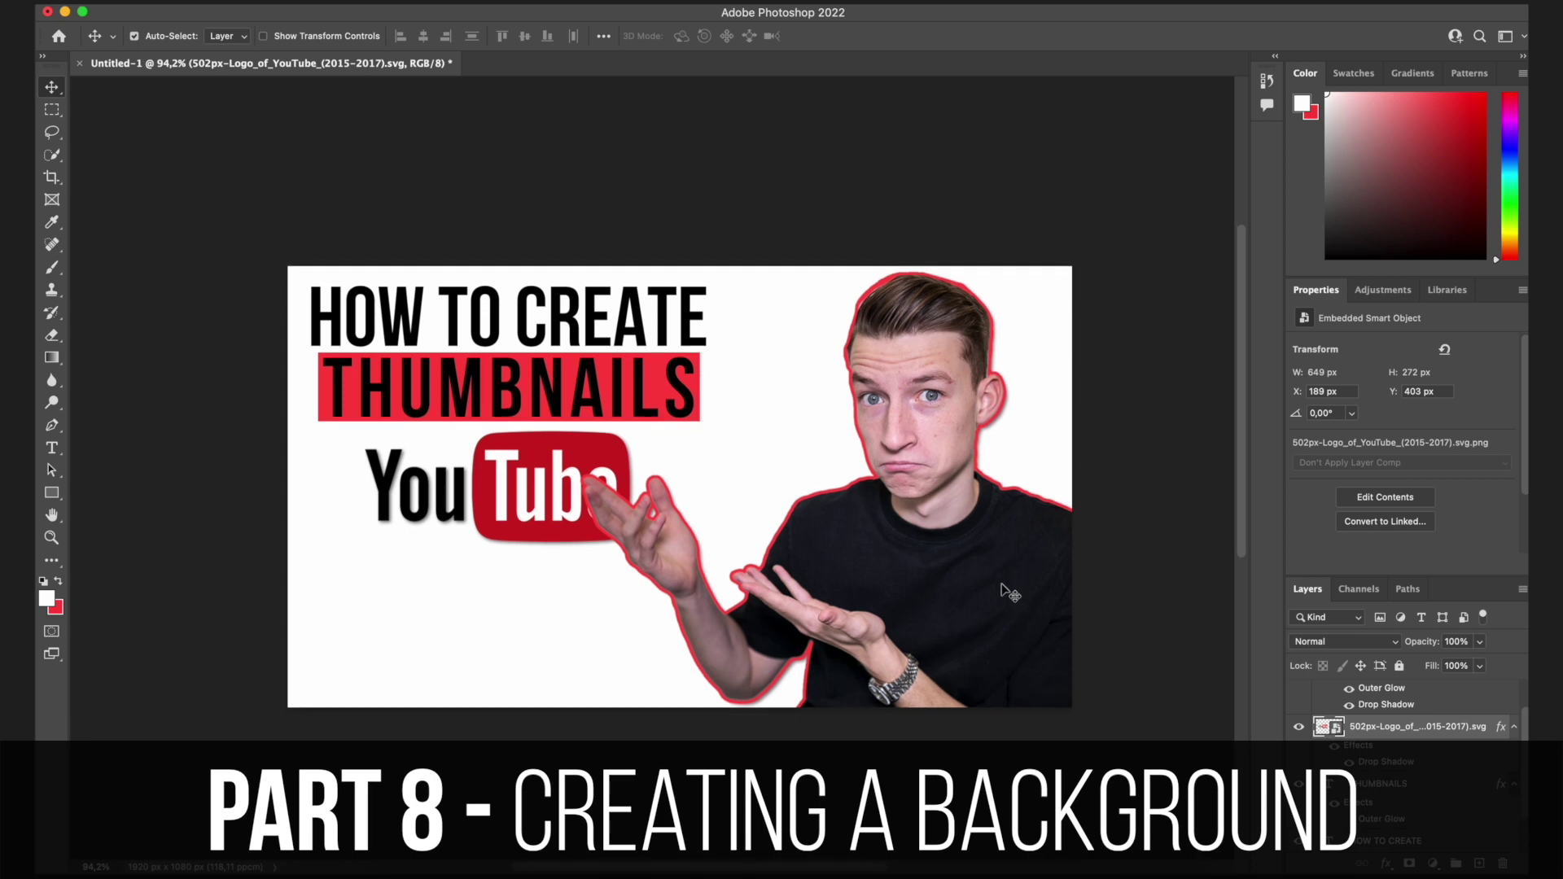
Select the Background layer and open the Gradient Editor with the Gradient tool.
{"action": "scroll", "coordinate": [1382, 778], "scroll_direction": "down", "scroll_amount": 2}
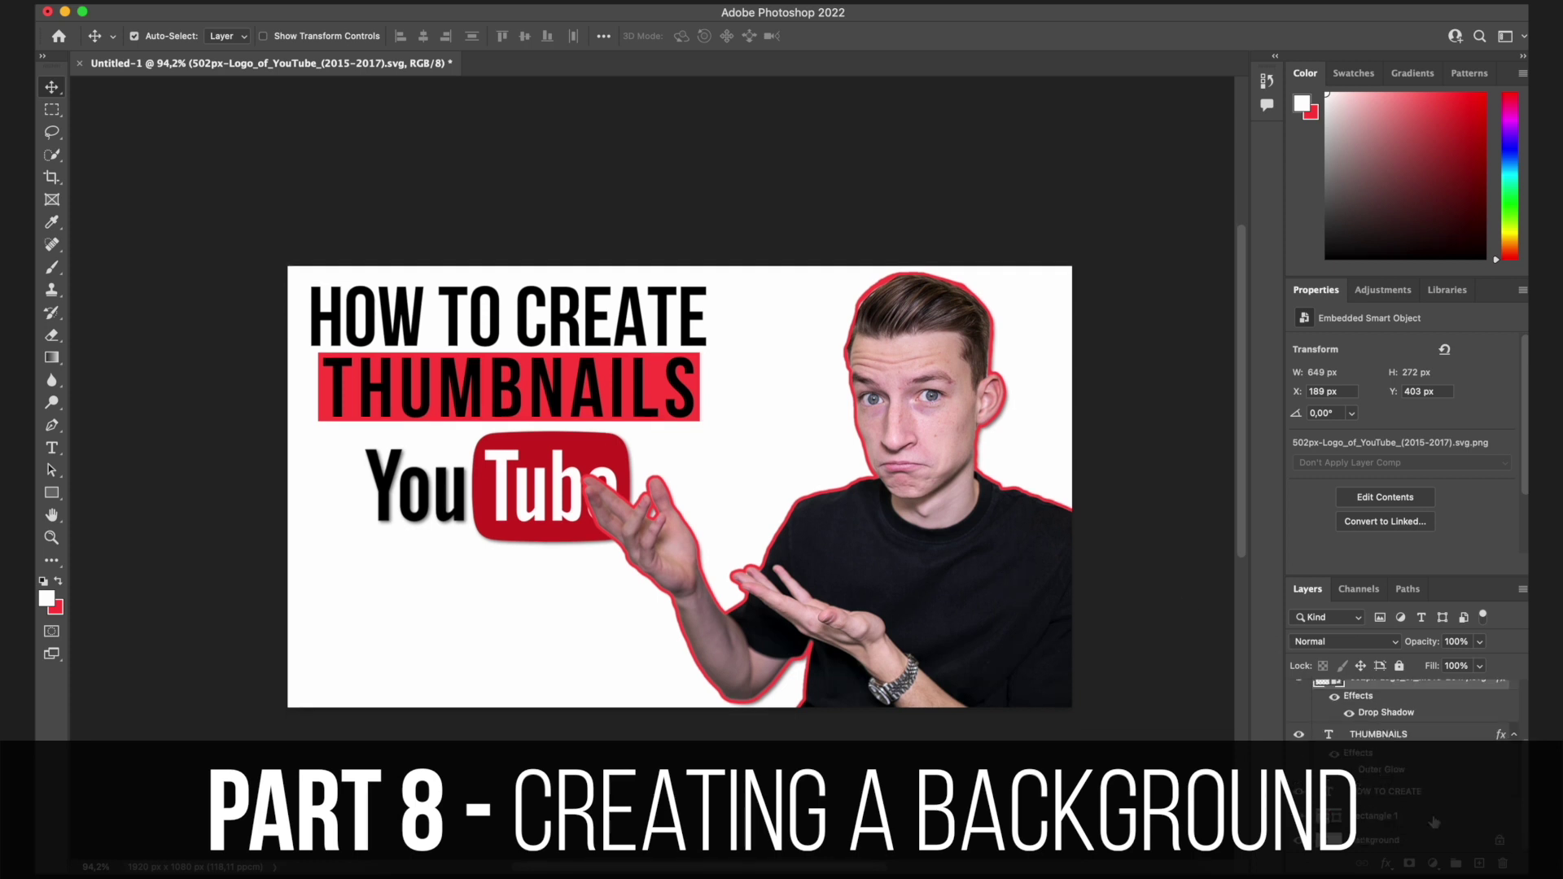
{"action": "left_click", "coordinate": [1446, 847]}
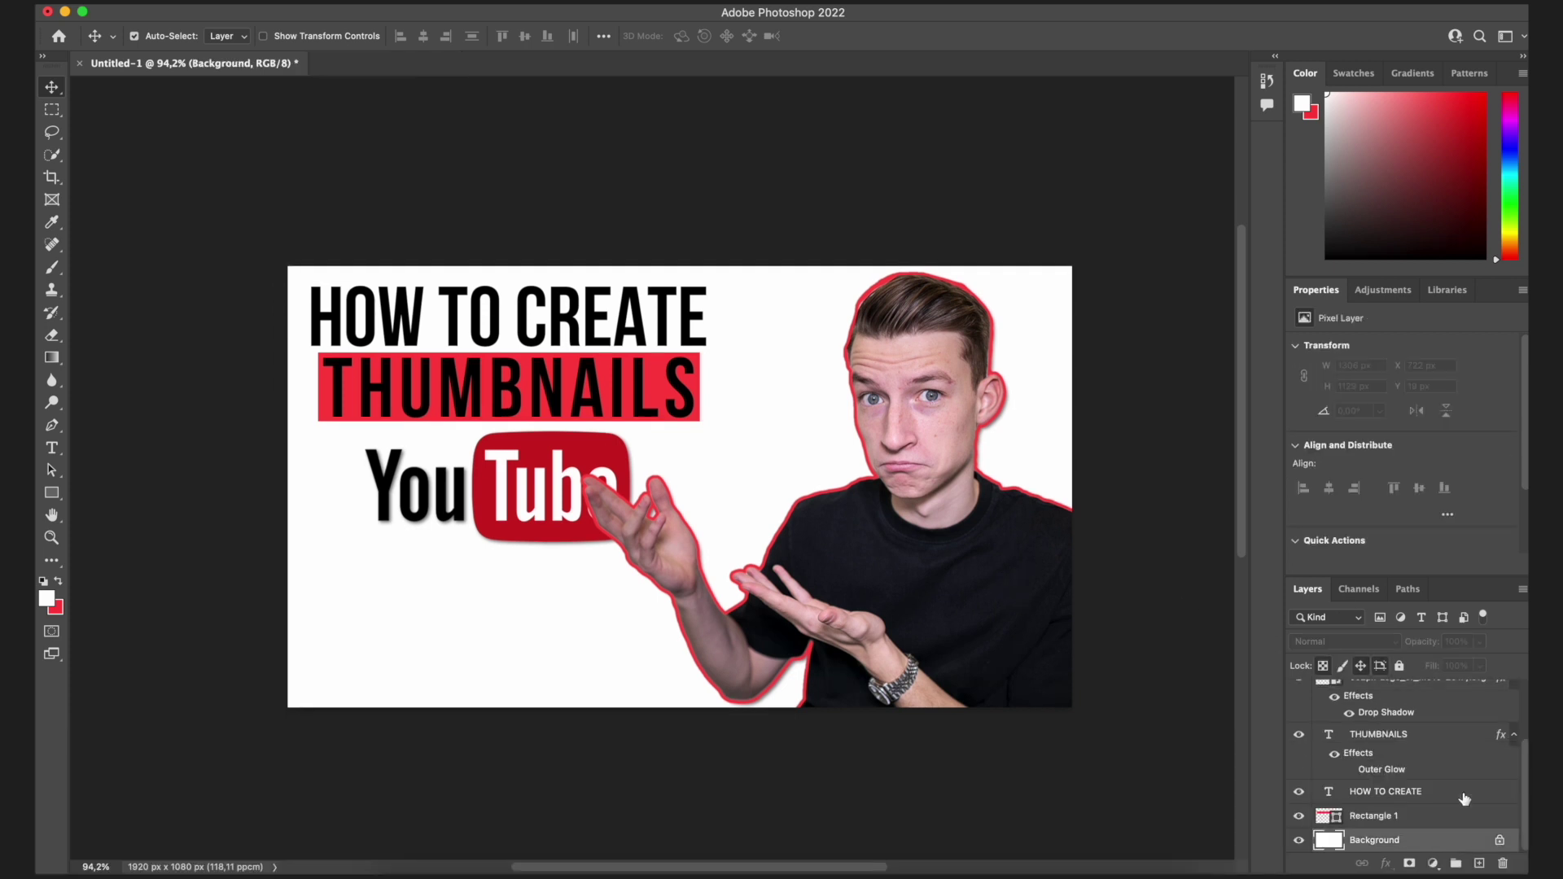
{"action": "left_click", "coordinate": [52, 494]}
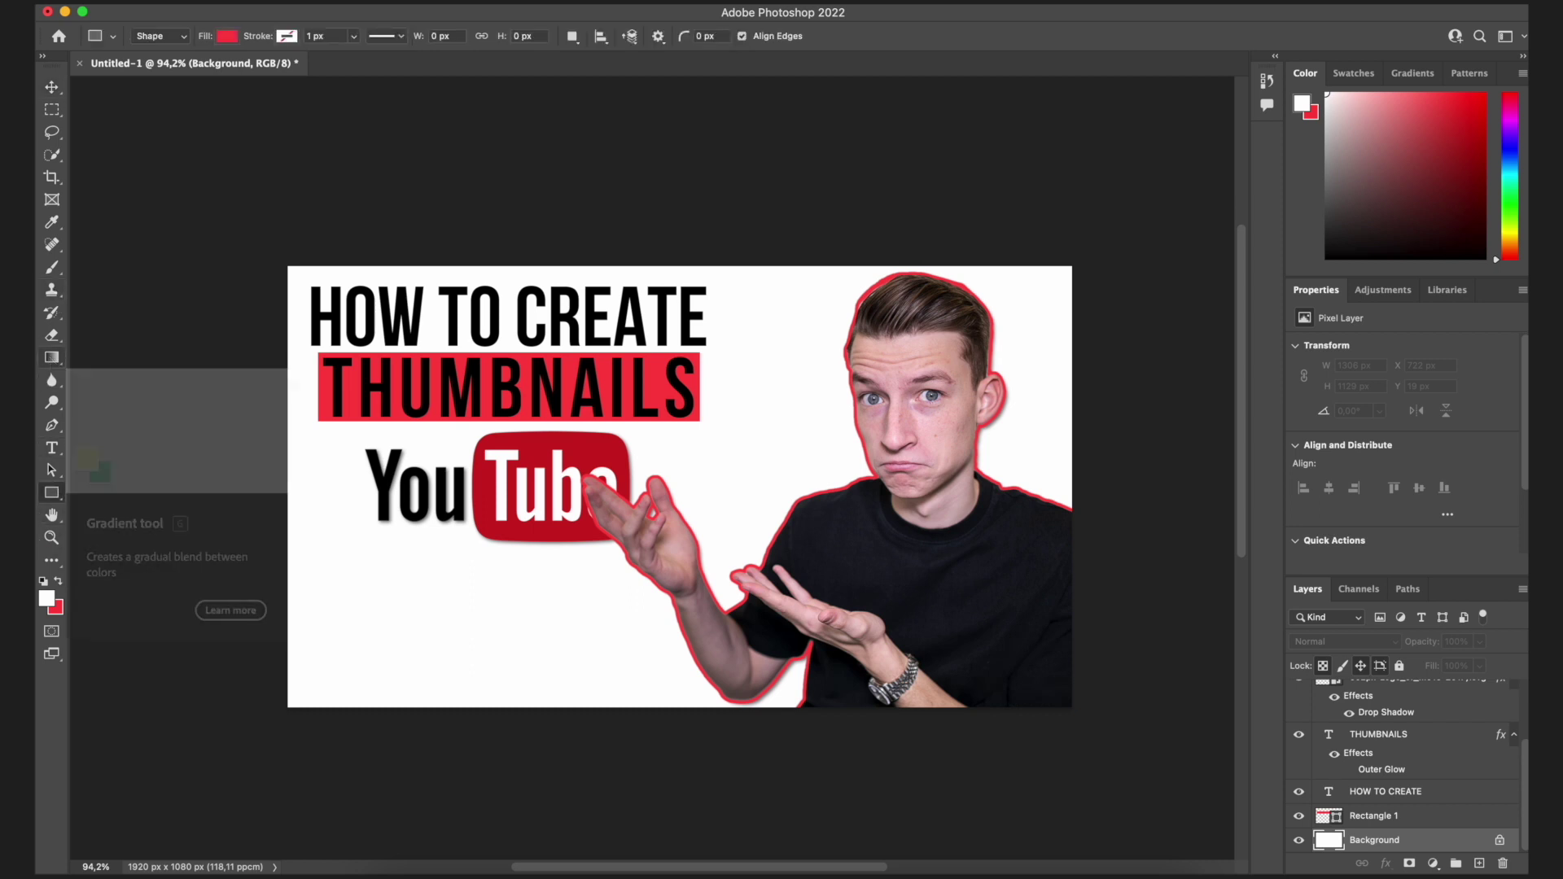
{"action": "left_click", "coordinate": [52, 360]}
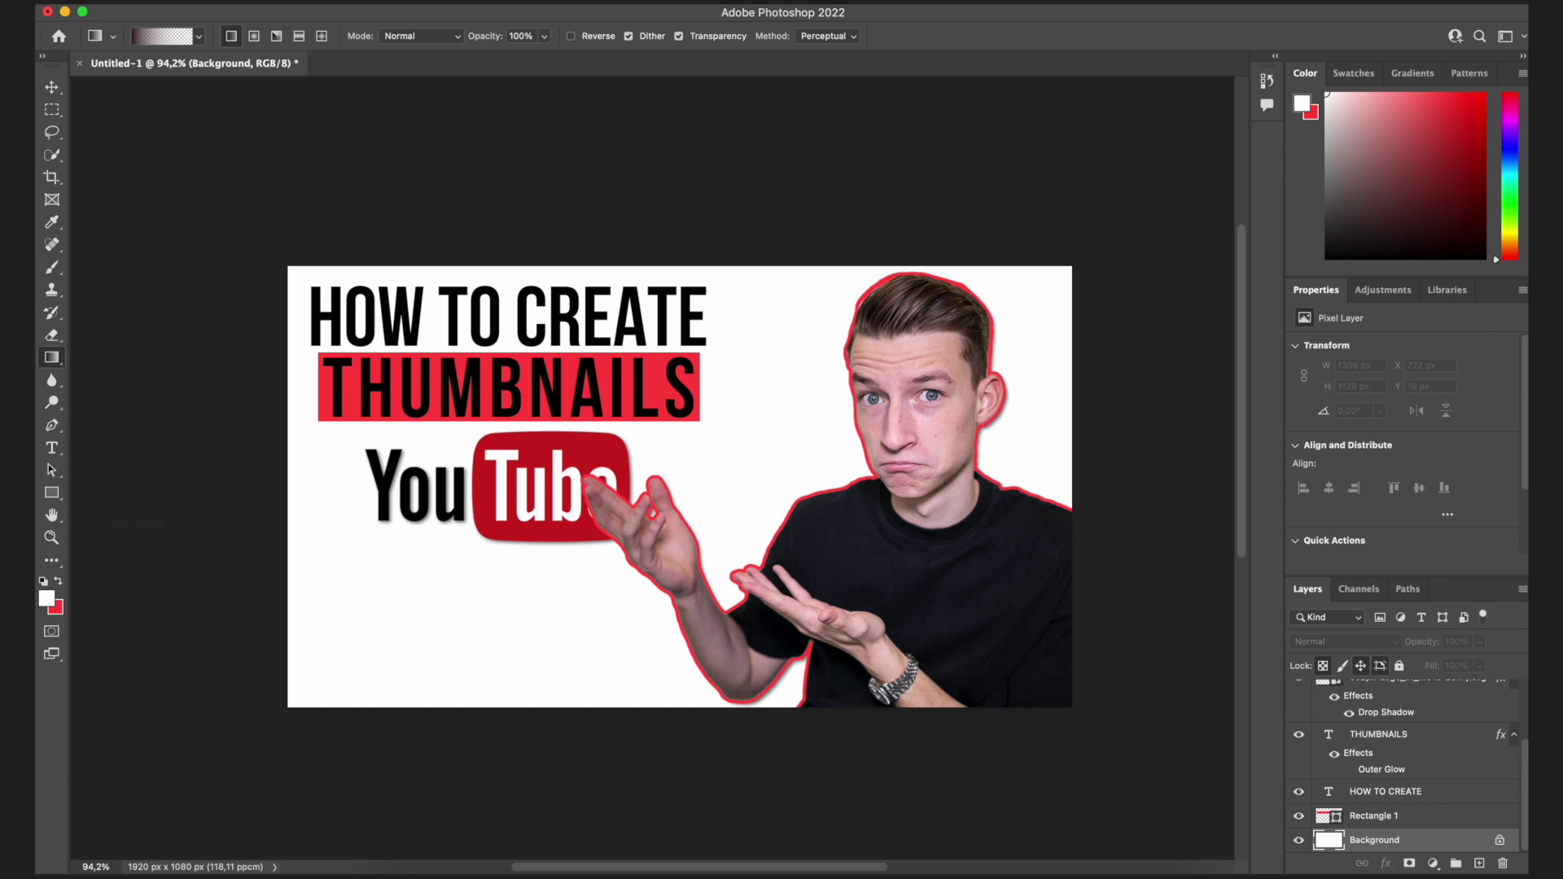
{"action": "left_click", "coordinate": [199, 36]}
{"action": "left_click", "coordinate": [151, 37]}
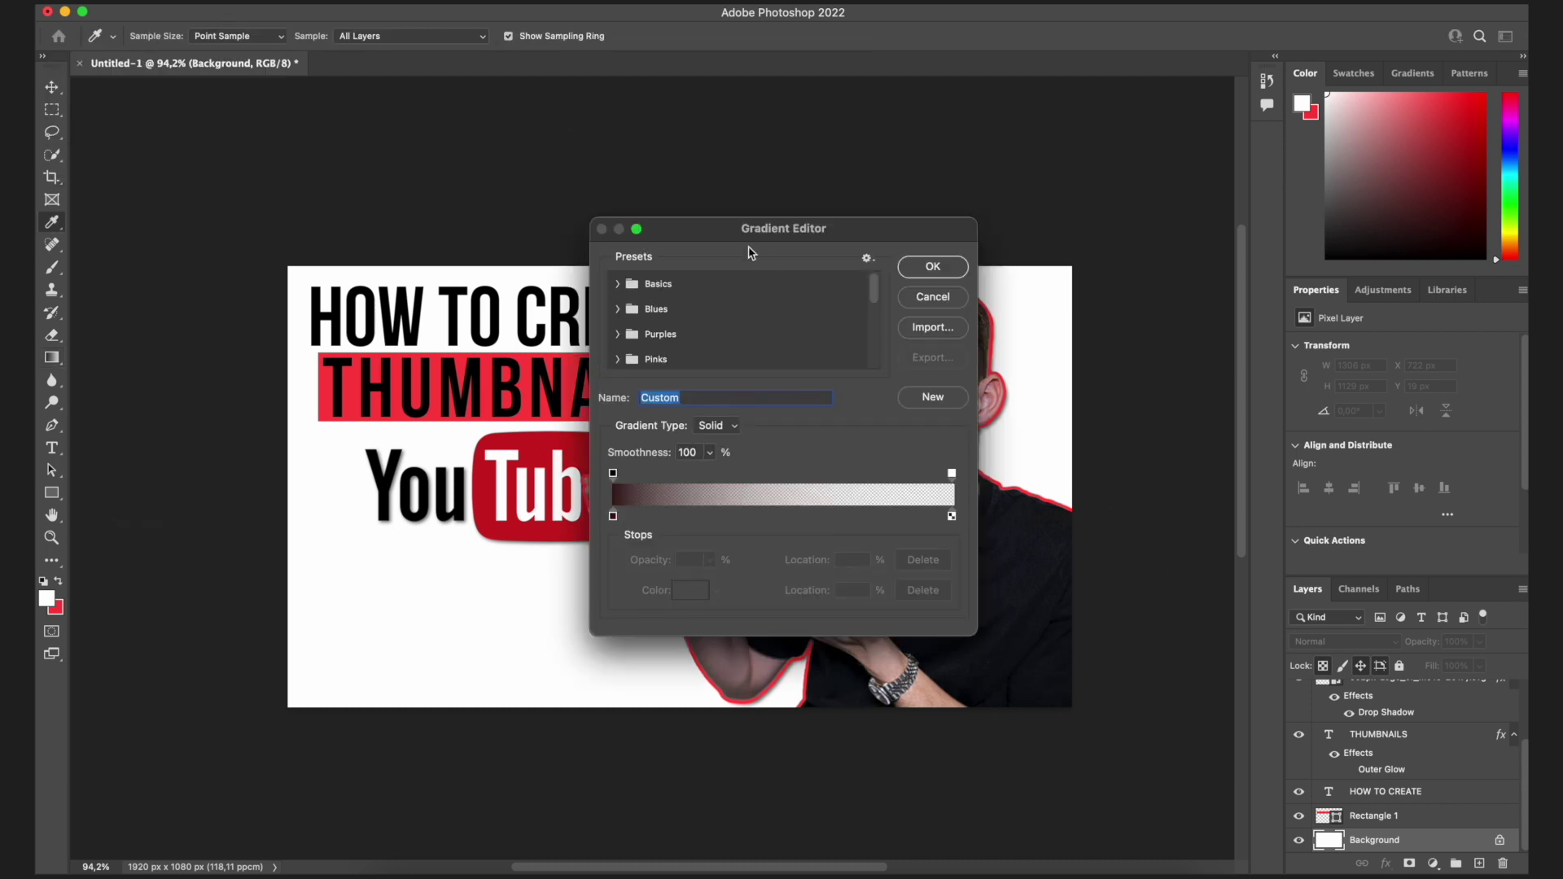
Set the gradient's left stop to black and drag the gradient across the canvas's right side.
{"action": "left_click", "coordinate": [613, 518]}
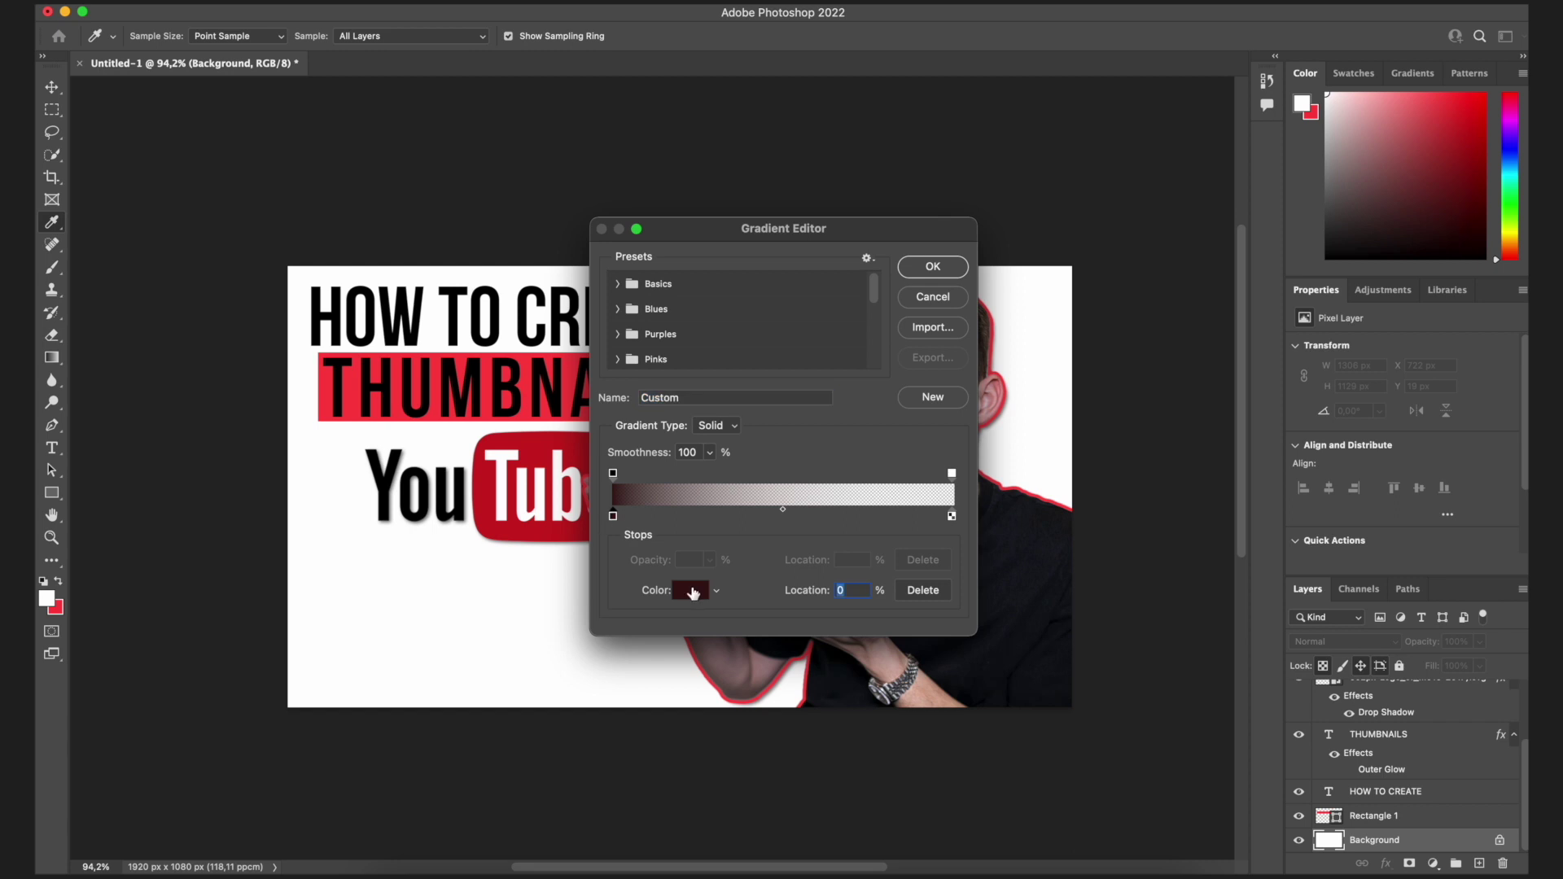
{"action": "left_click", "coordinate": [690, 590]}
{"action": "left_click", "coordinate": [1009, 535]}
{"action": "left_click_drag", "start_coordinate": [1009, 535], "coordinate": [803, 827]}
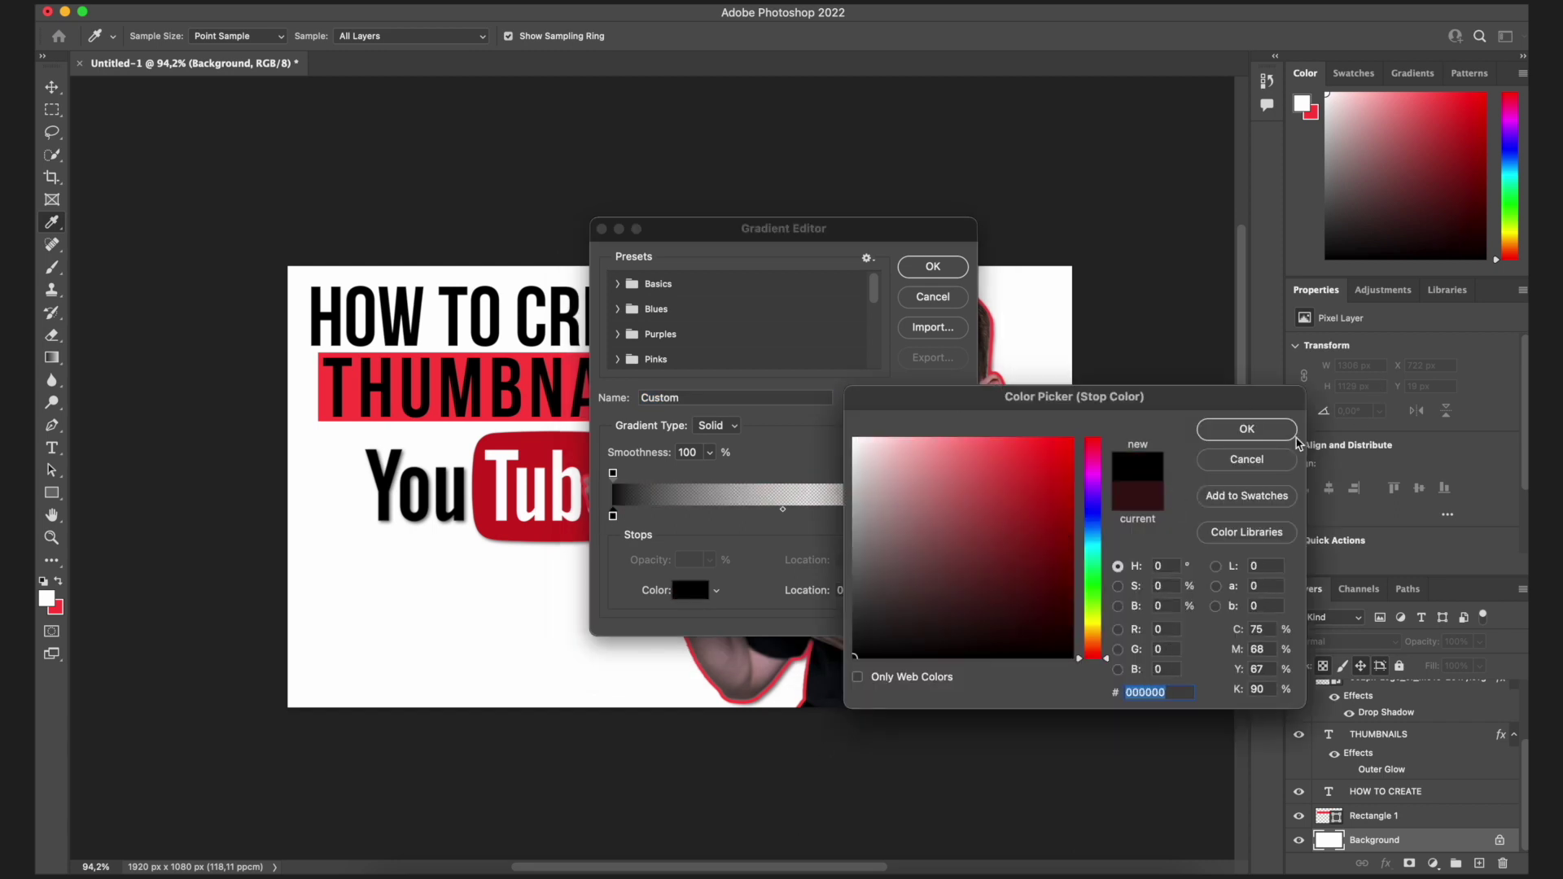
{"action": "left_click", "coordinate": [1246, 430]}
{"action": "left_click", "coordinate": [932, 267]}
{"action": "left_click_drag", "start_coordinate": [1136, 710], "coordinate": [681, 596]}
{"action": "left_click_drag", "start_coordinate": [1117, 578], "coordinate": [592, 547]}
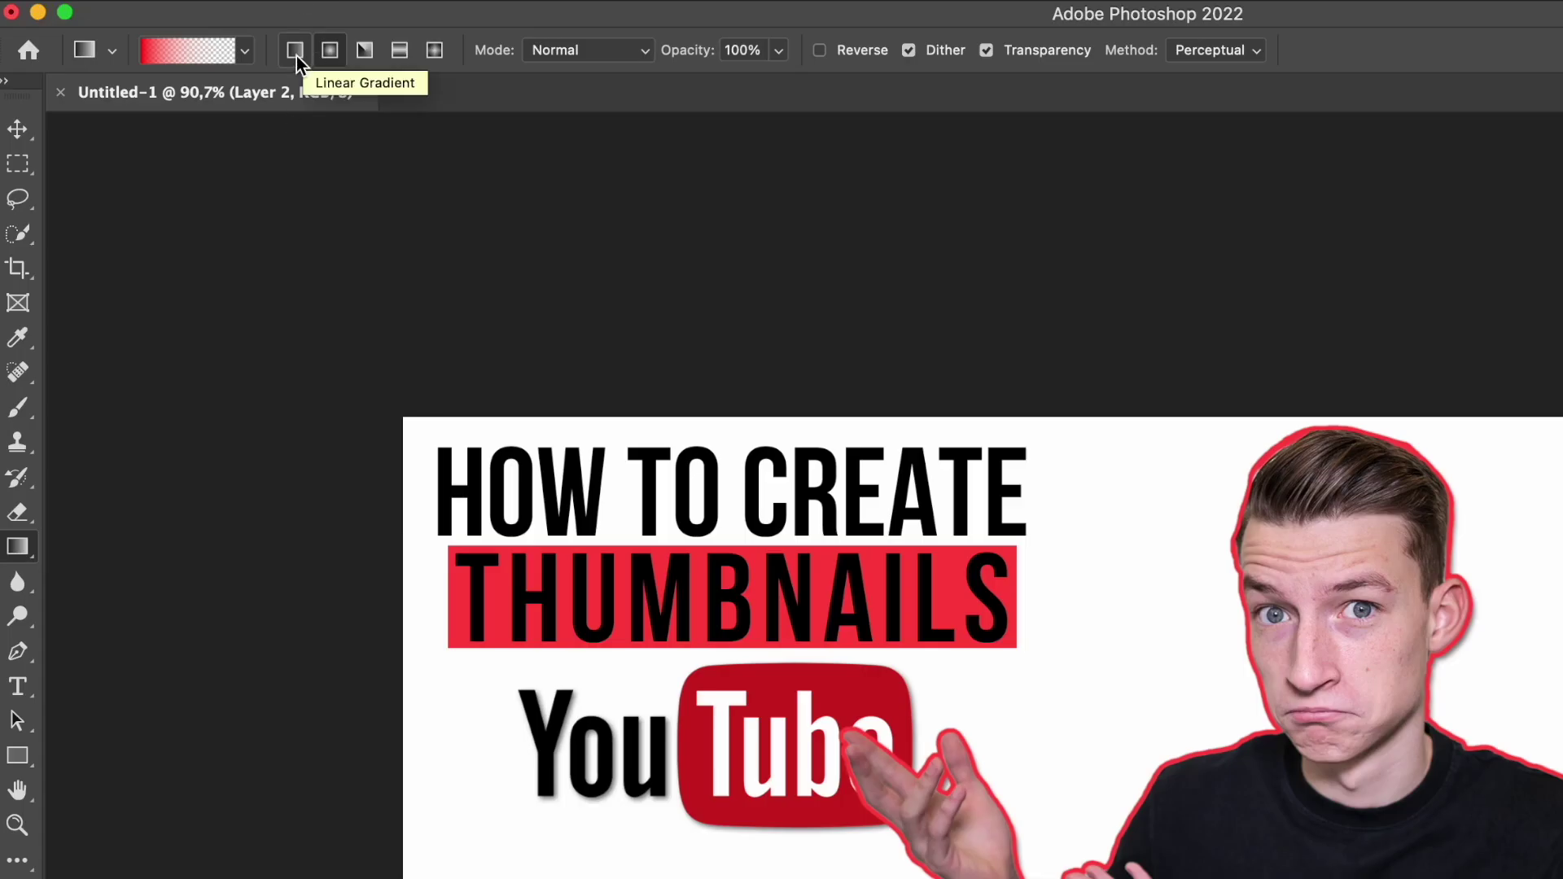
Paint a red radial gradient from the face toward the upper right, repeating until it fills the background.
{"action": "left_click", "coordinate": [331, 53]}
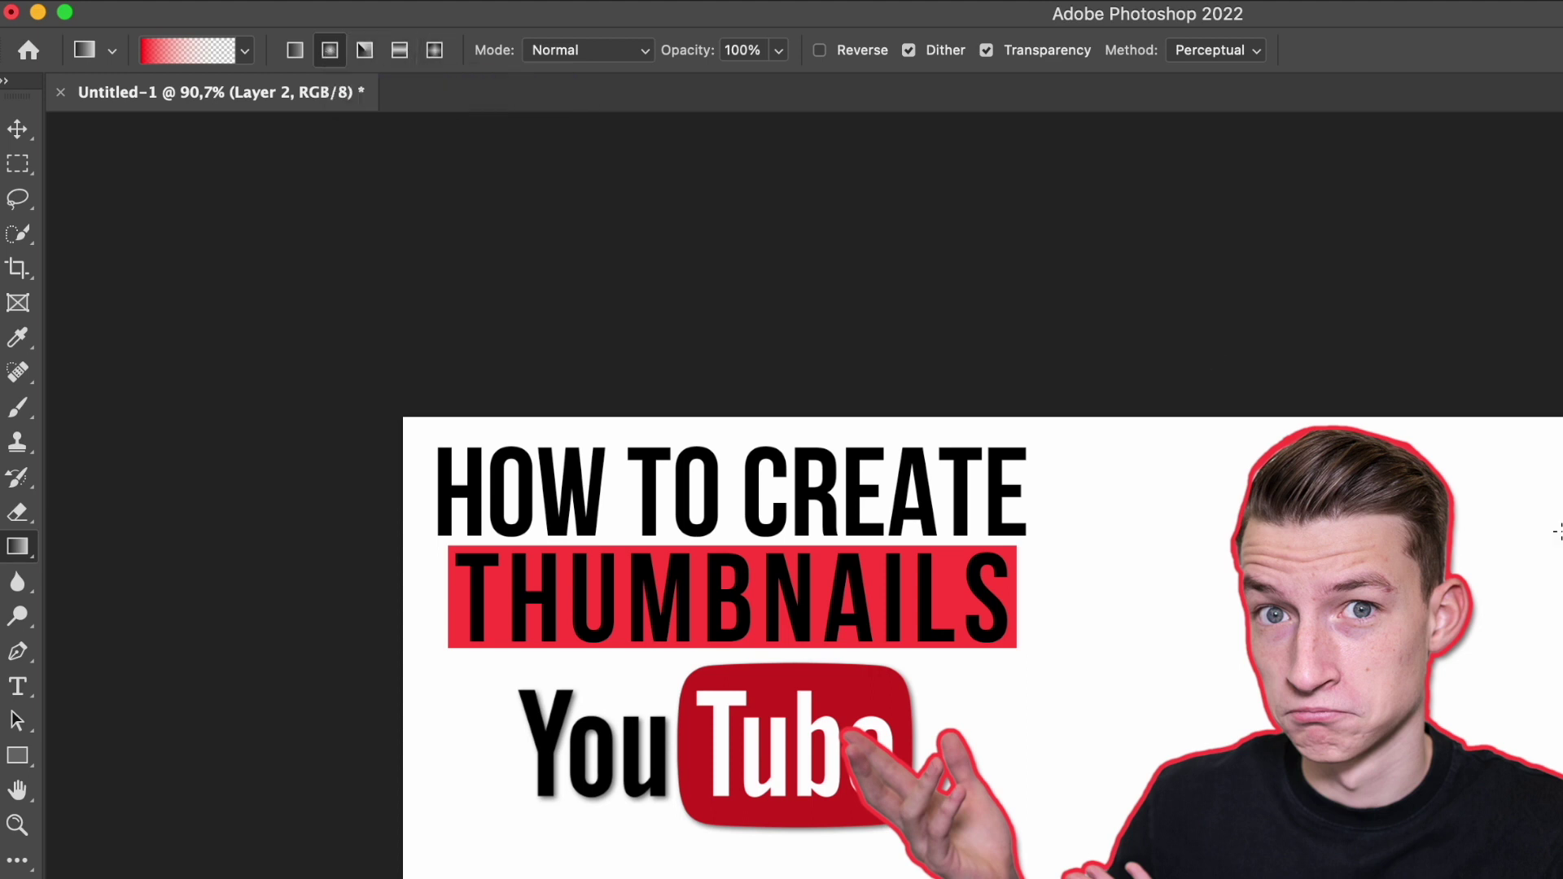
{"action": "left_click_drag", "start_coordinate": [1343, 640], "coordinate": [1555, 516]}
{"action": "left_click_drag", "start_coordinate": [1384, 686], "coordinate": [1559, 581]}
{"action": "left_click_drag", "start_coordinate": [1318, 468], "coordinate": [1447, 409]}
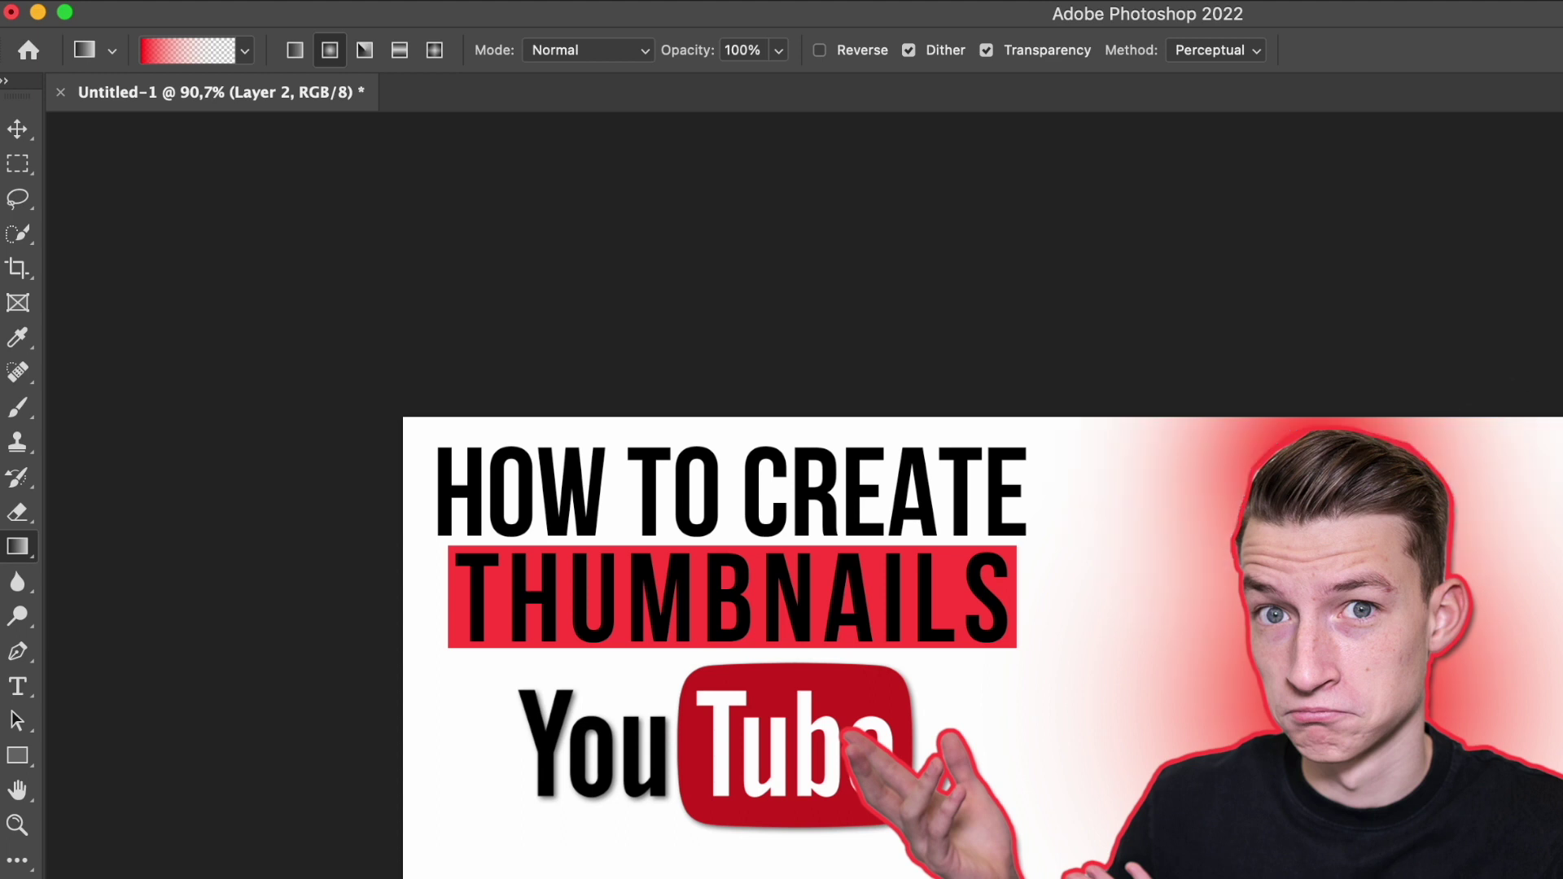
{"action": "left_click_drag", "start_coordinate": [1352, 651], "coordinate": [1560, 674]}
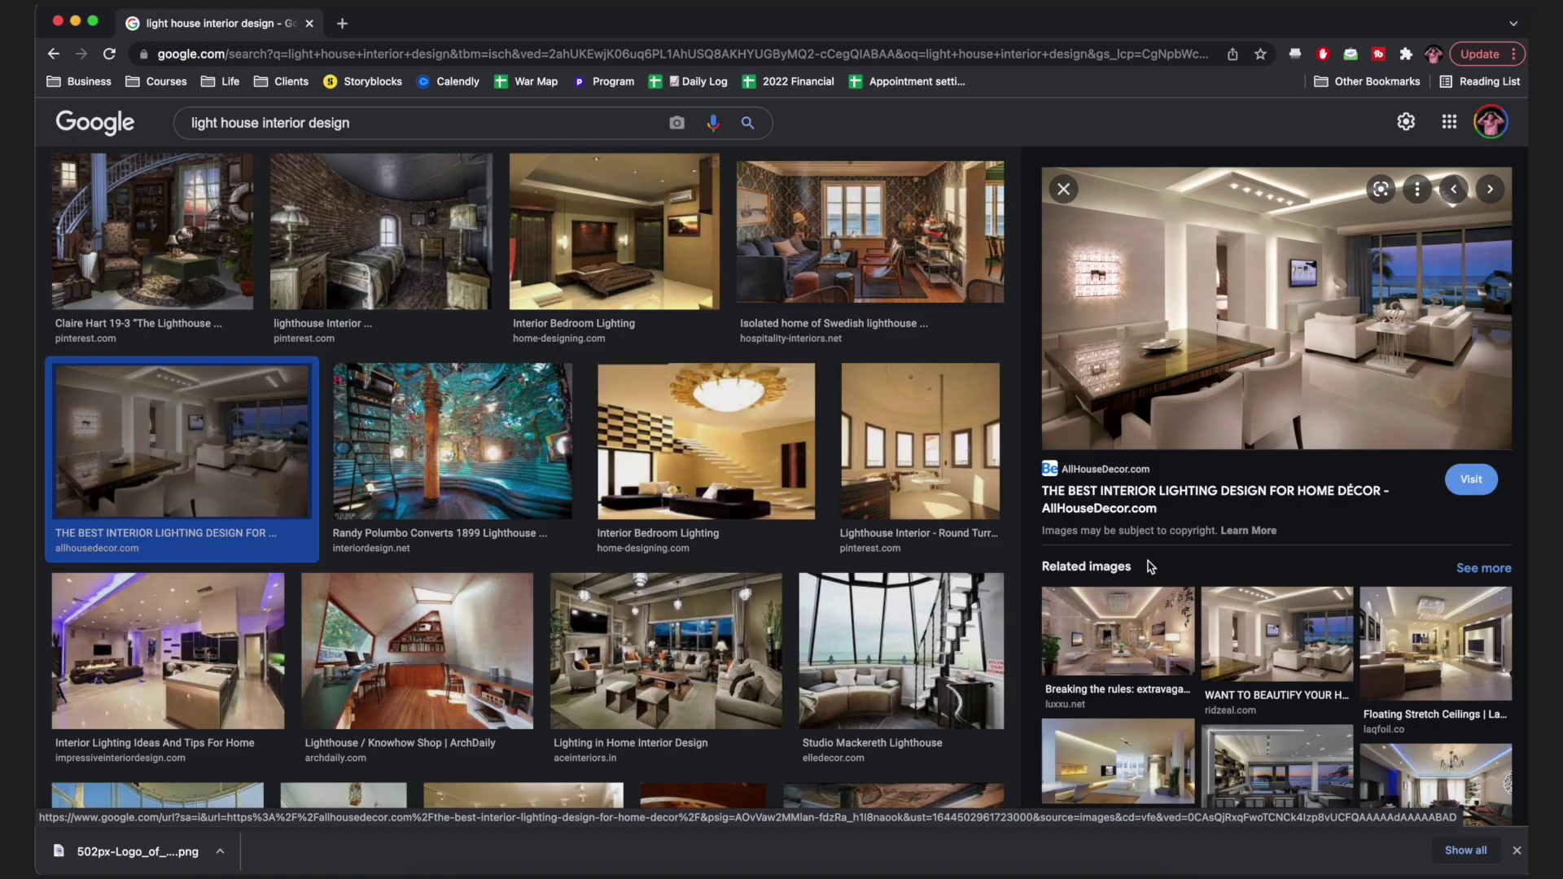
Download the Luxxu brightly lit living-room photo using Save Image As.
{"action": "left_click", "coordinate": [1117, 656]}
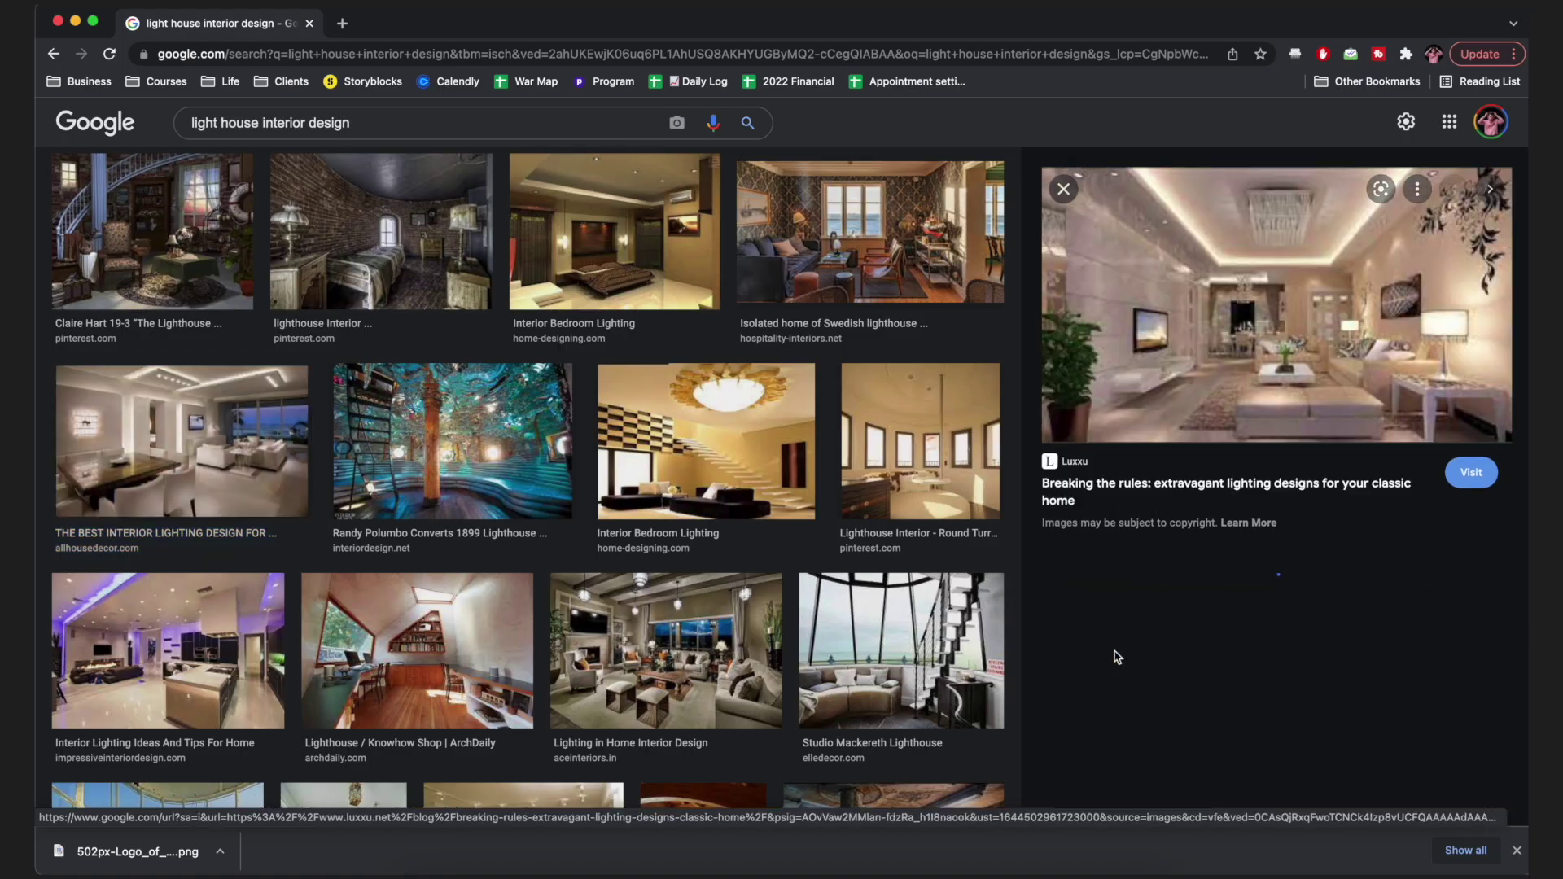
{"action": "right_click", "coordinate": [1313, 326]}
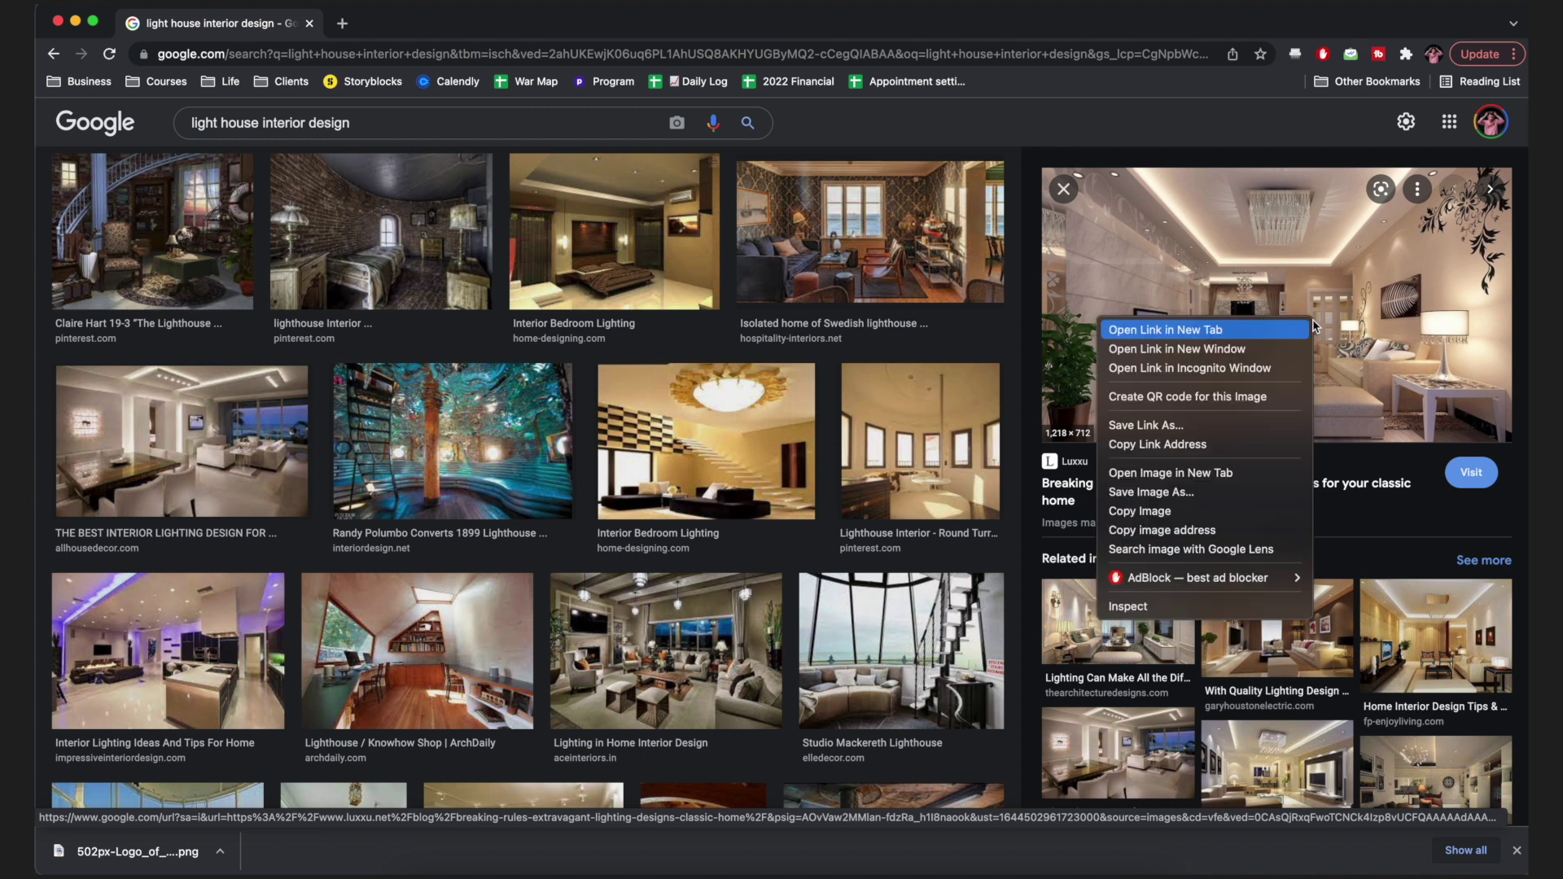
{"action": "left_click", "coordinate": [1223, 493]}
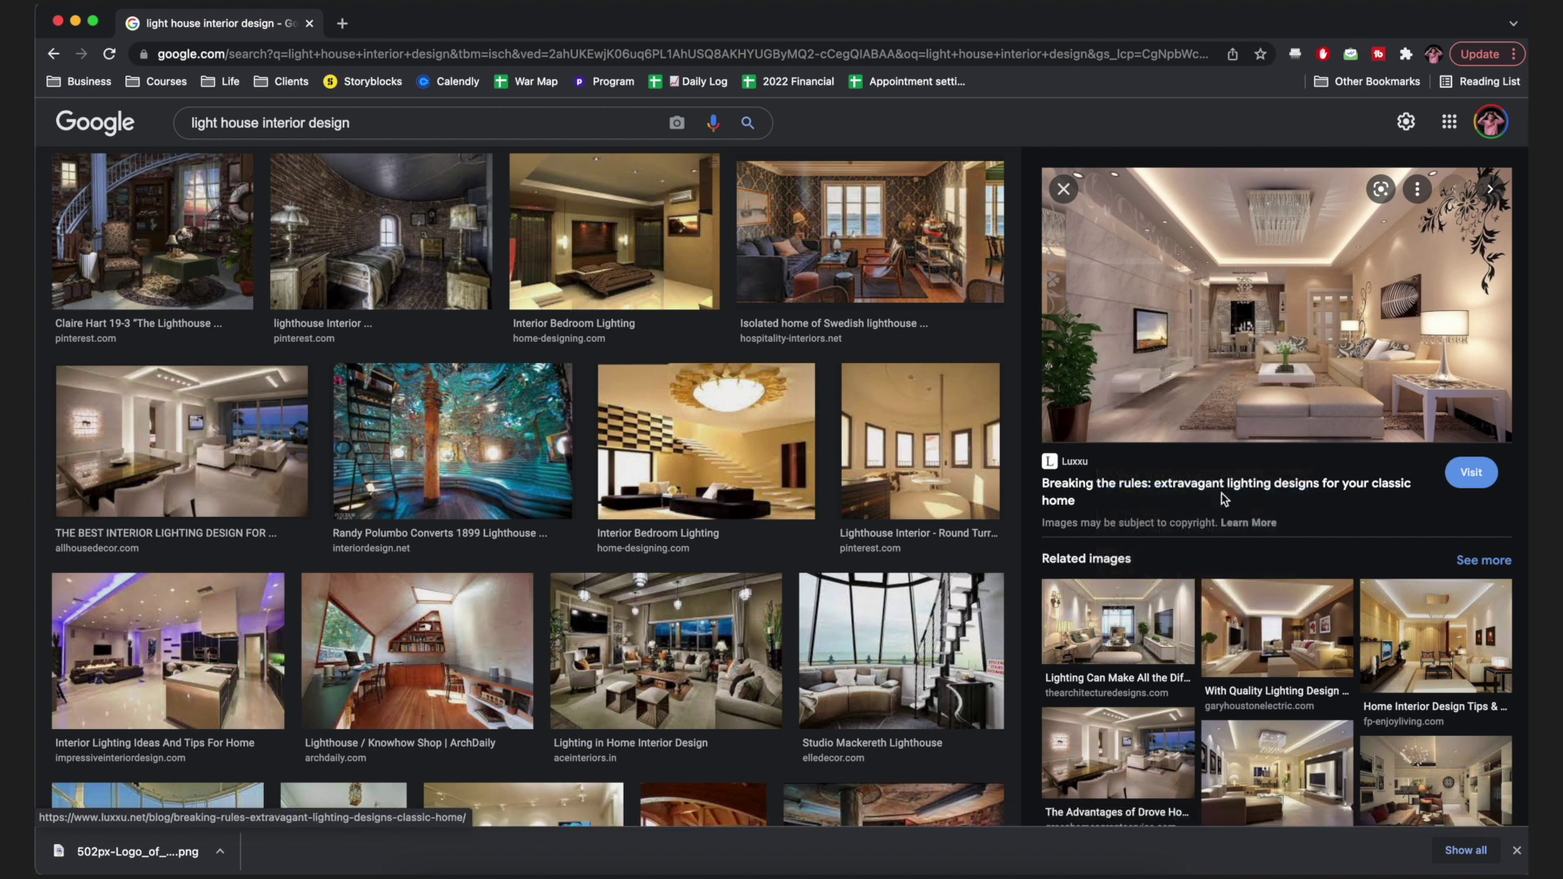
{"action": "left_click", "coordinate": [1082, 603]}
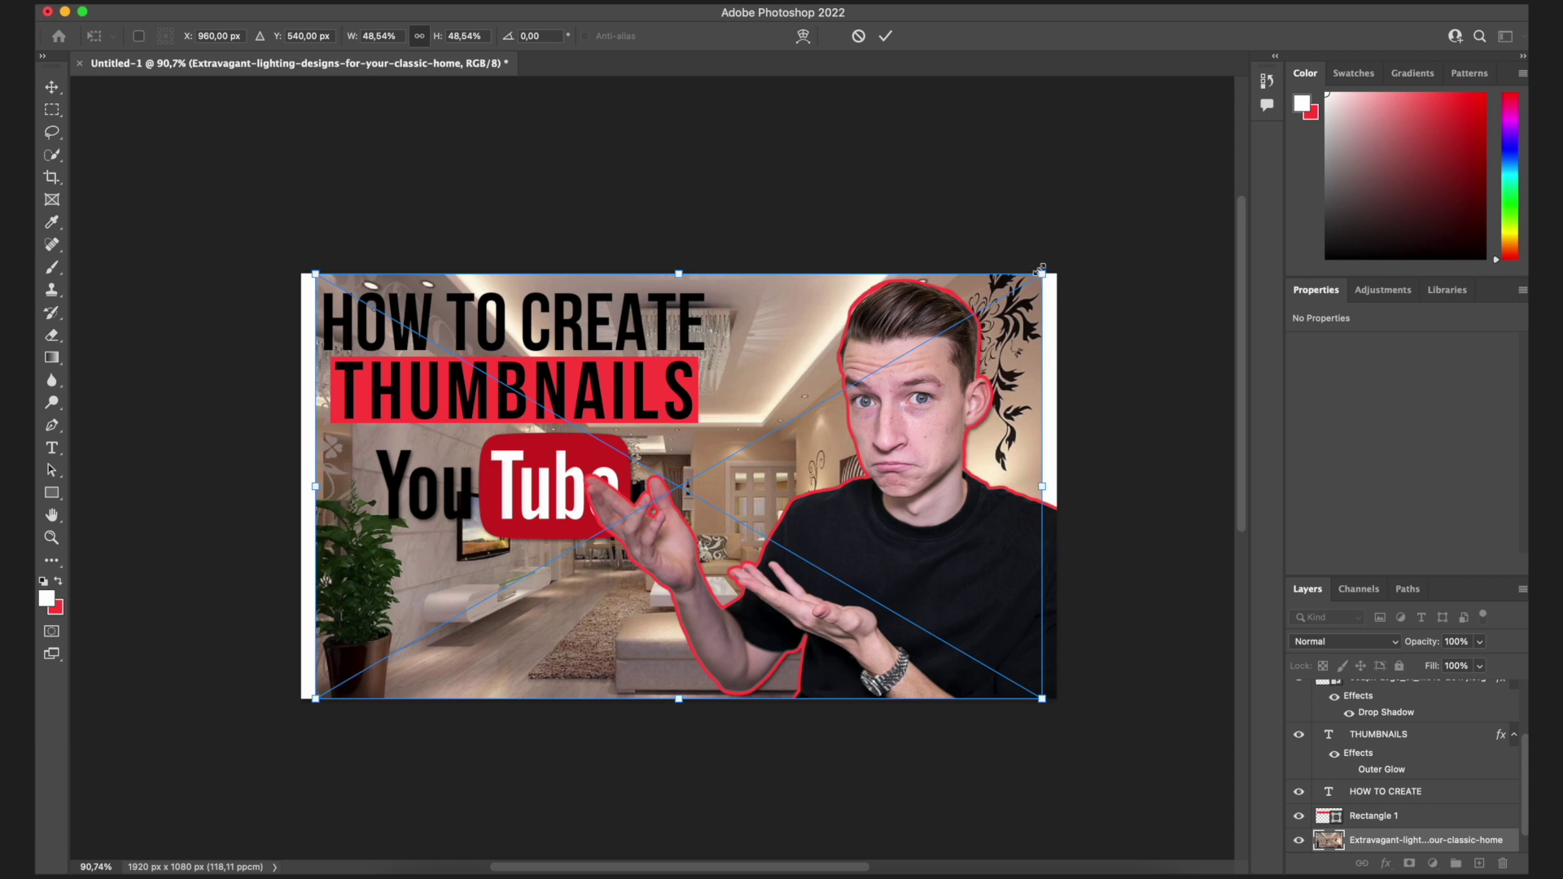
Scale the placed interior photo to cover the whole canvas and commit the transform.
{"action": "left_click_drag", "start_coordinate": [1040, 270], "coordinate": [1062, 262]}
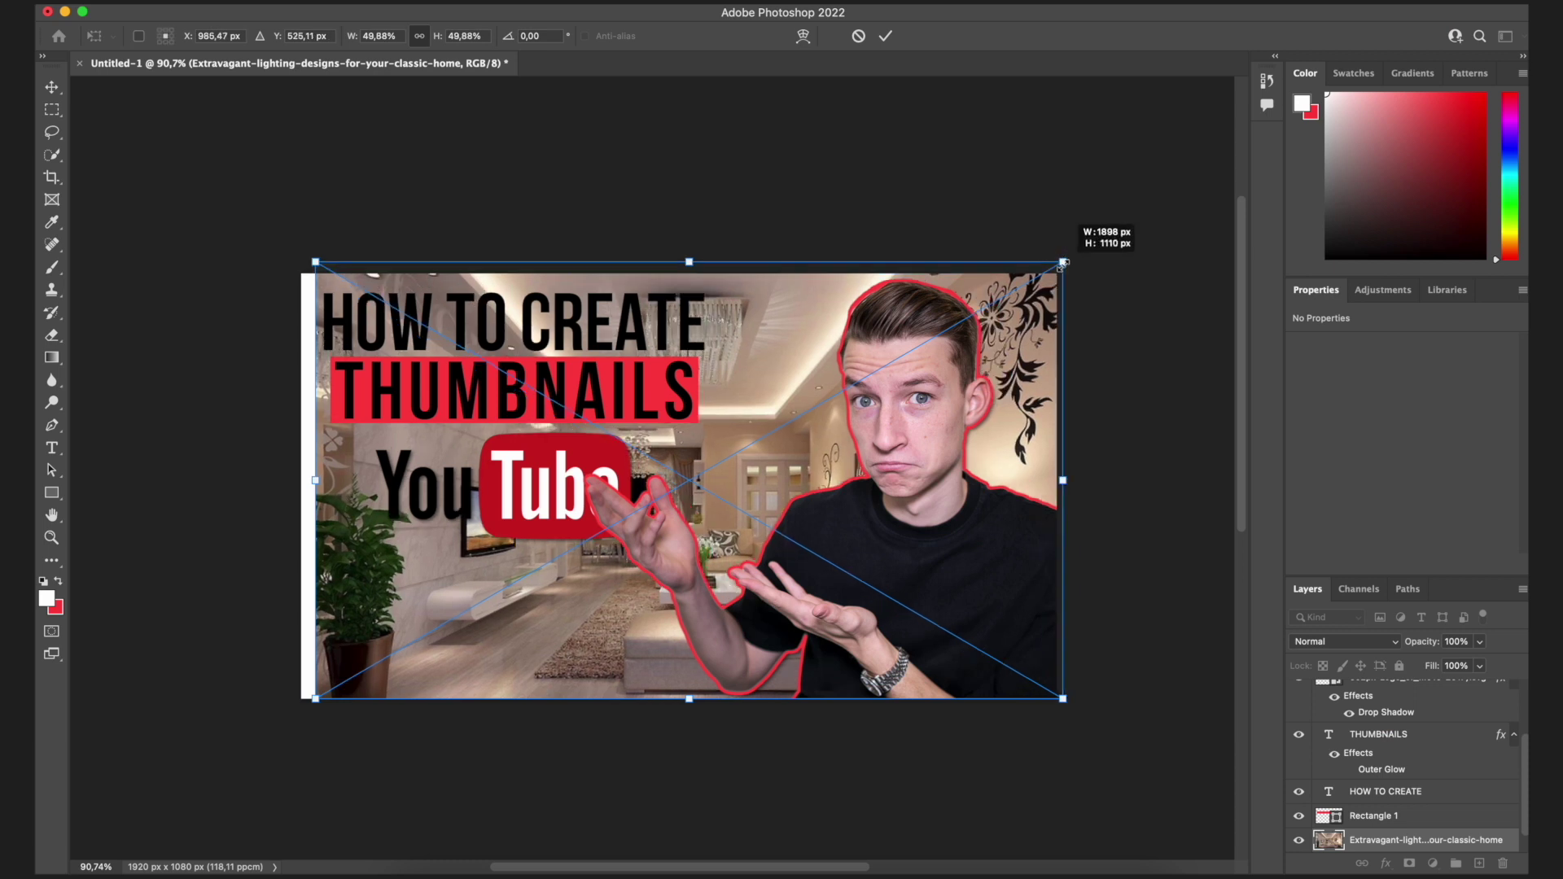
{"action": "left_click_drag", "start_coordinate": [308, 707], "coordinate": [292, 711]}
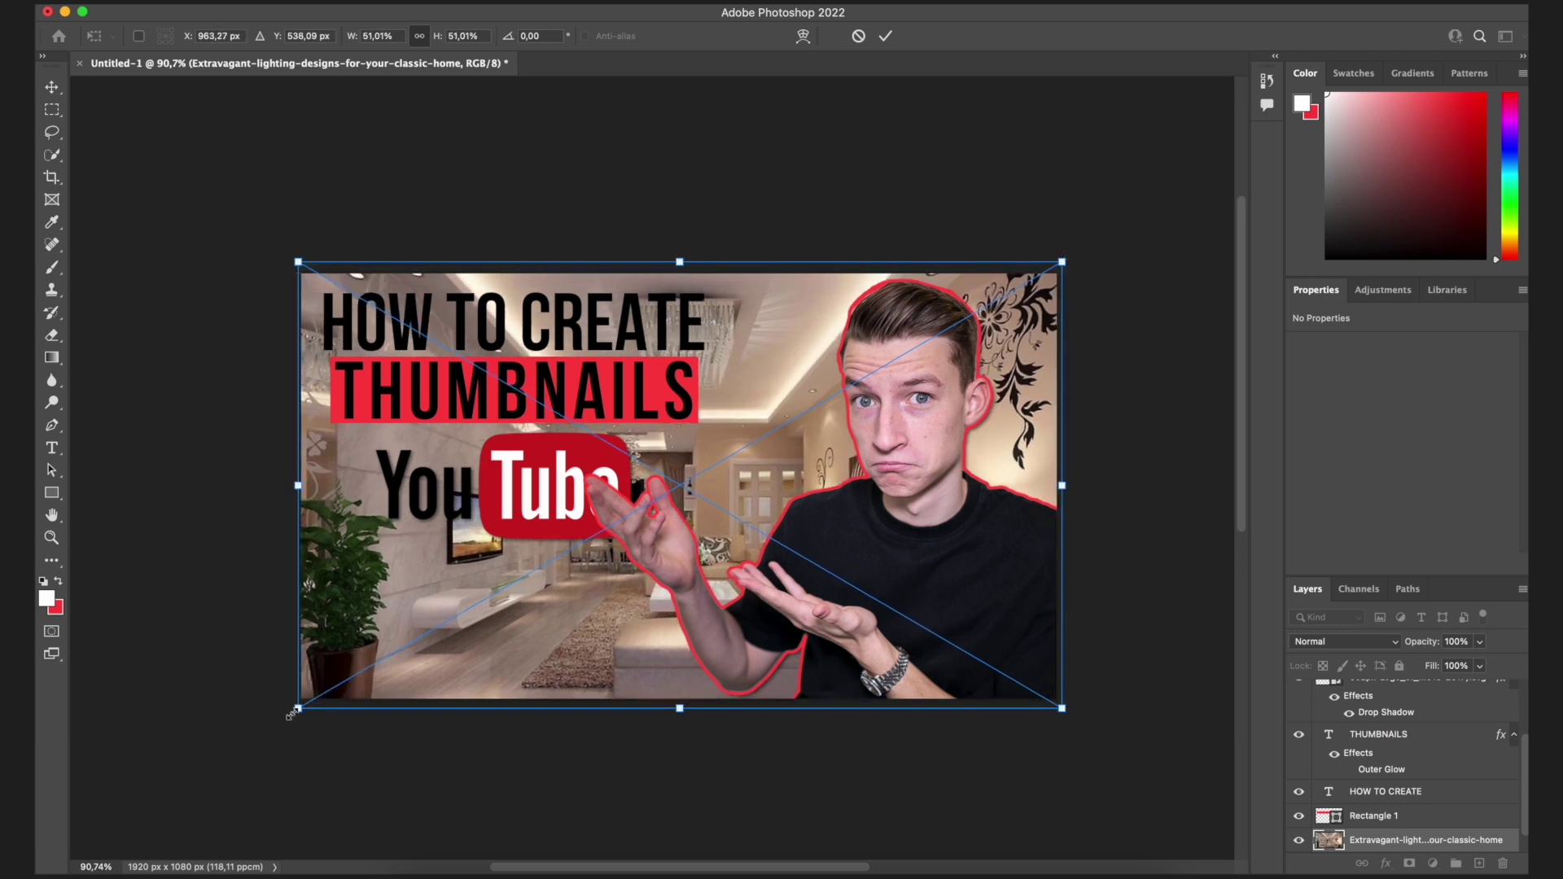
{"action": "left_click", "coordinate": [885, 35]}
{"action": "scroll", "coordinate": [1433, 804], "scroll_direction": "down", "scroll_amount": 1}
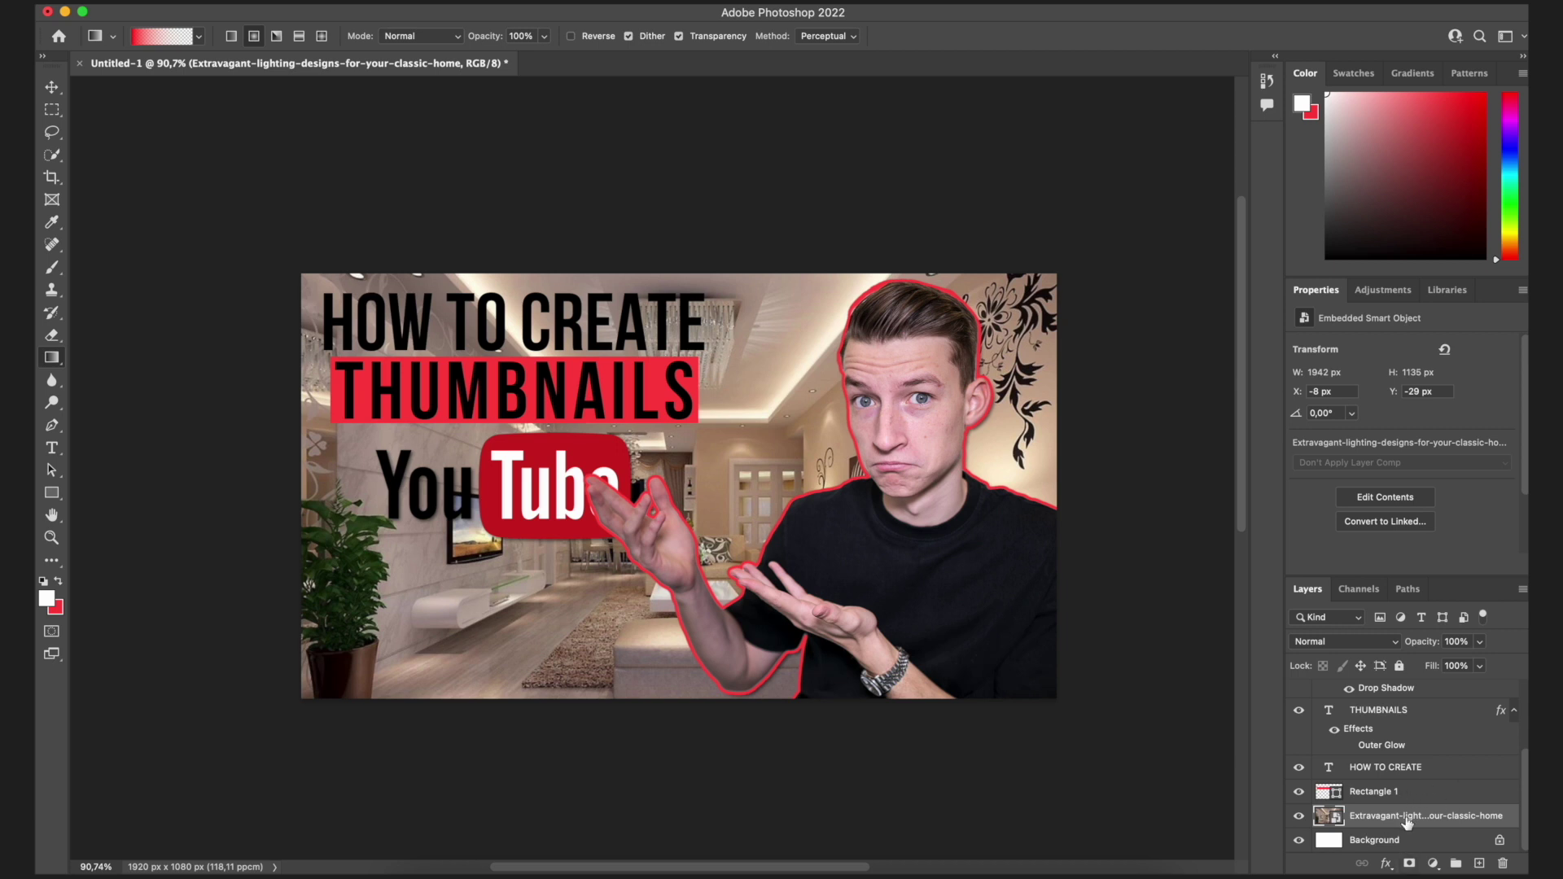
Apply a Gaussian Blur to the interior photo with a radius of about 16.2 pixels.
{"action": "left_click", "coordinate": [439, 1]}
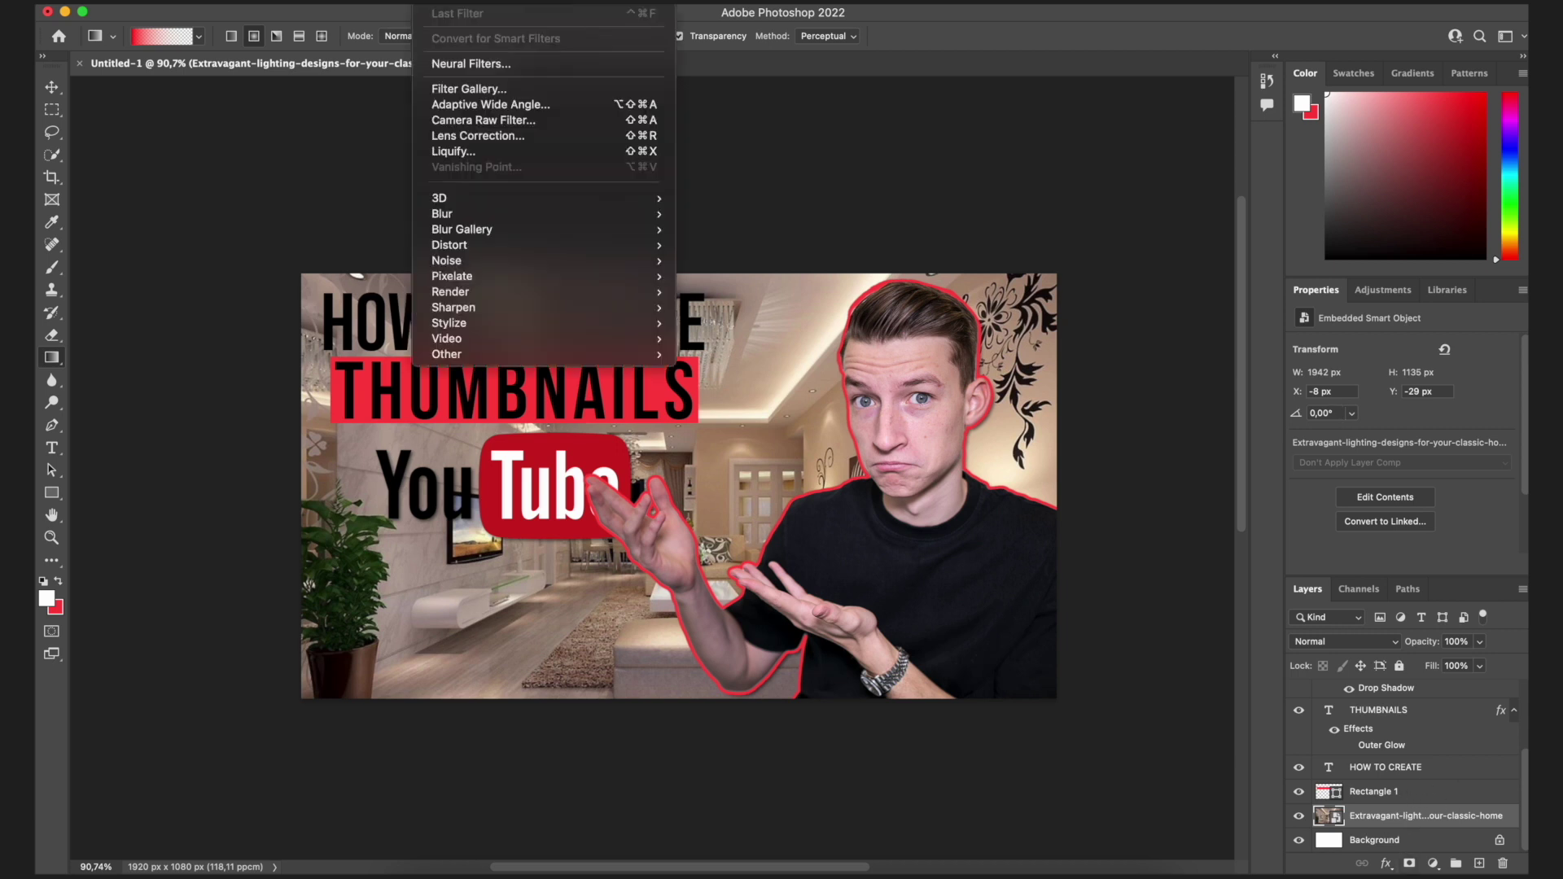
{"action": "left_click", "coordinate": [450, 2]}
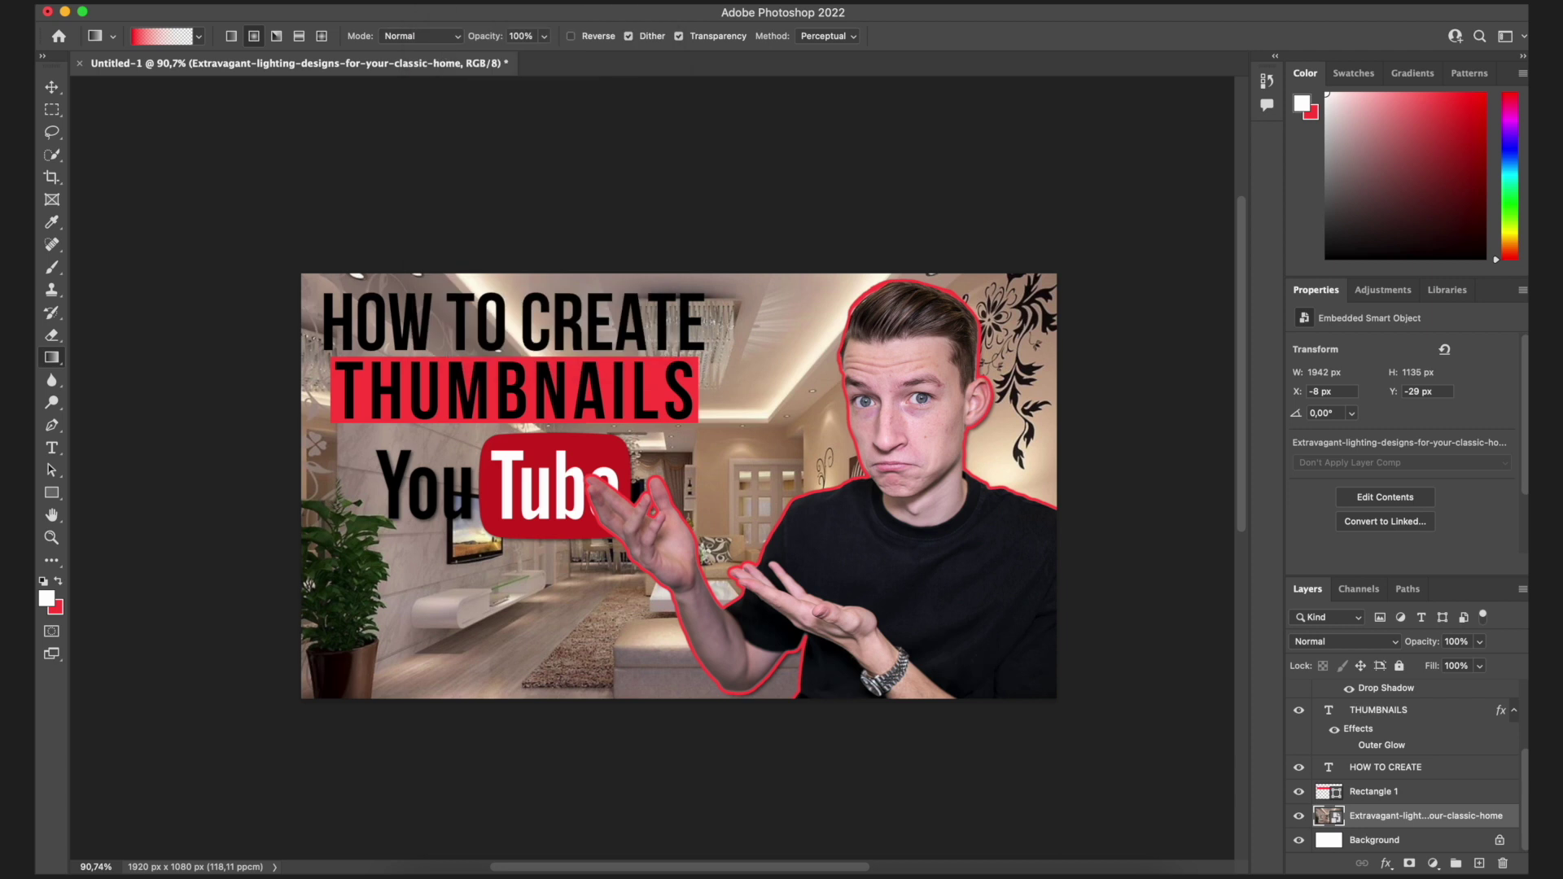
{"action": "left_click", "coordinate": [449, 2]}
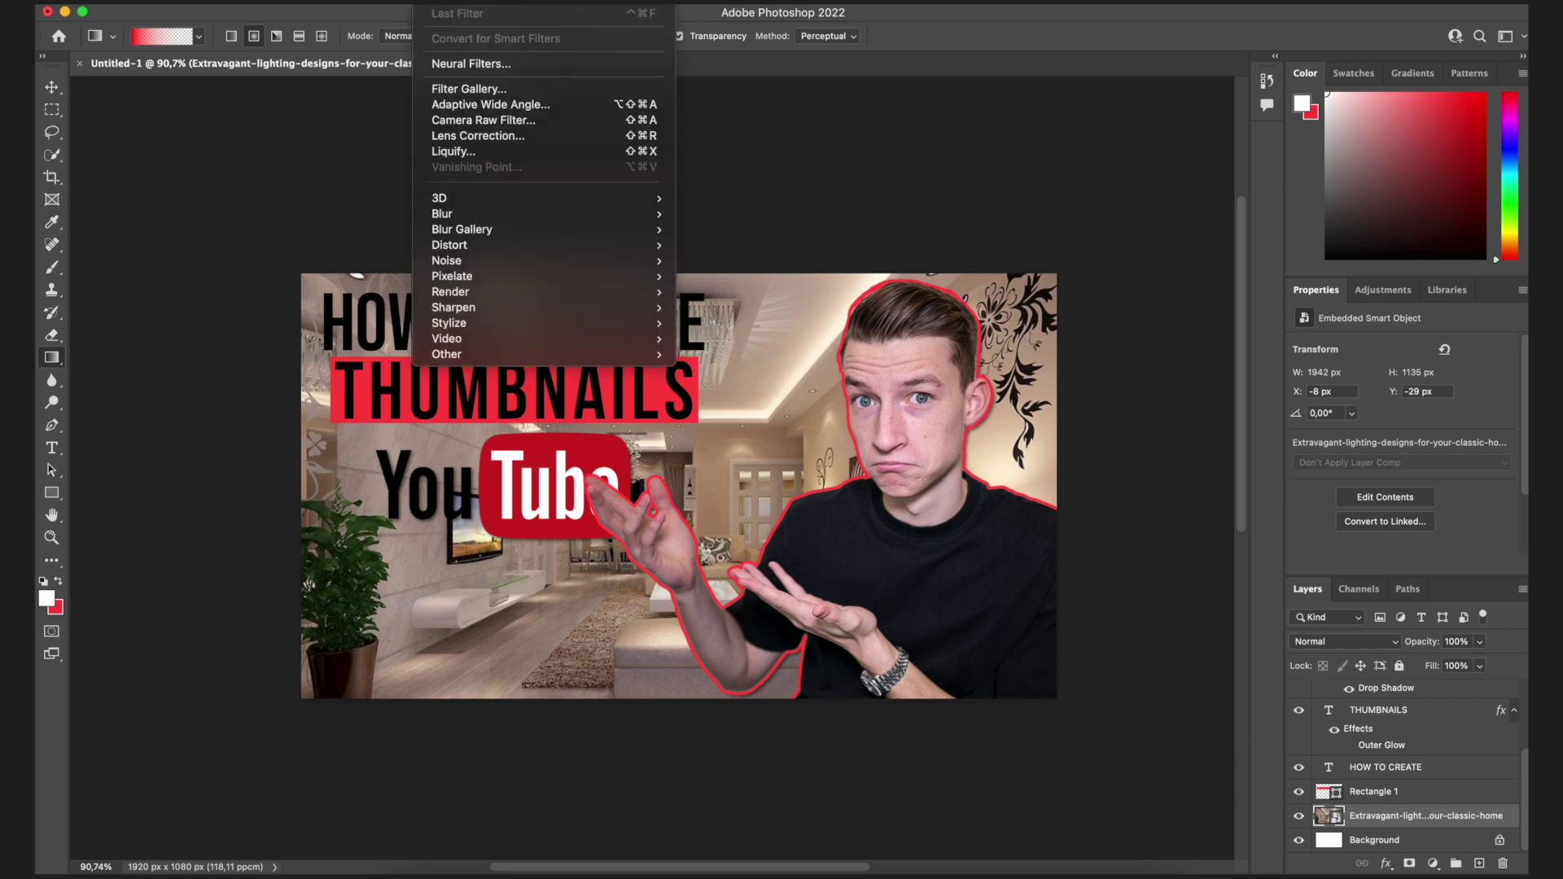
{"action": "mouse_move", "coordinate": [468, 218]}
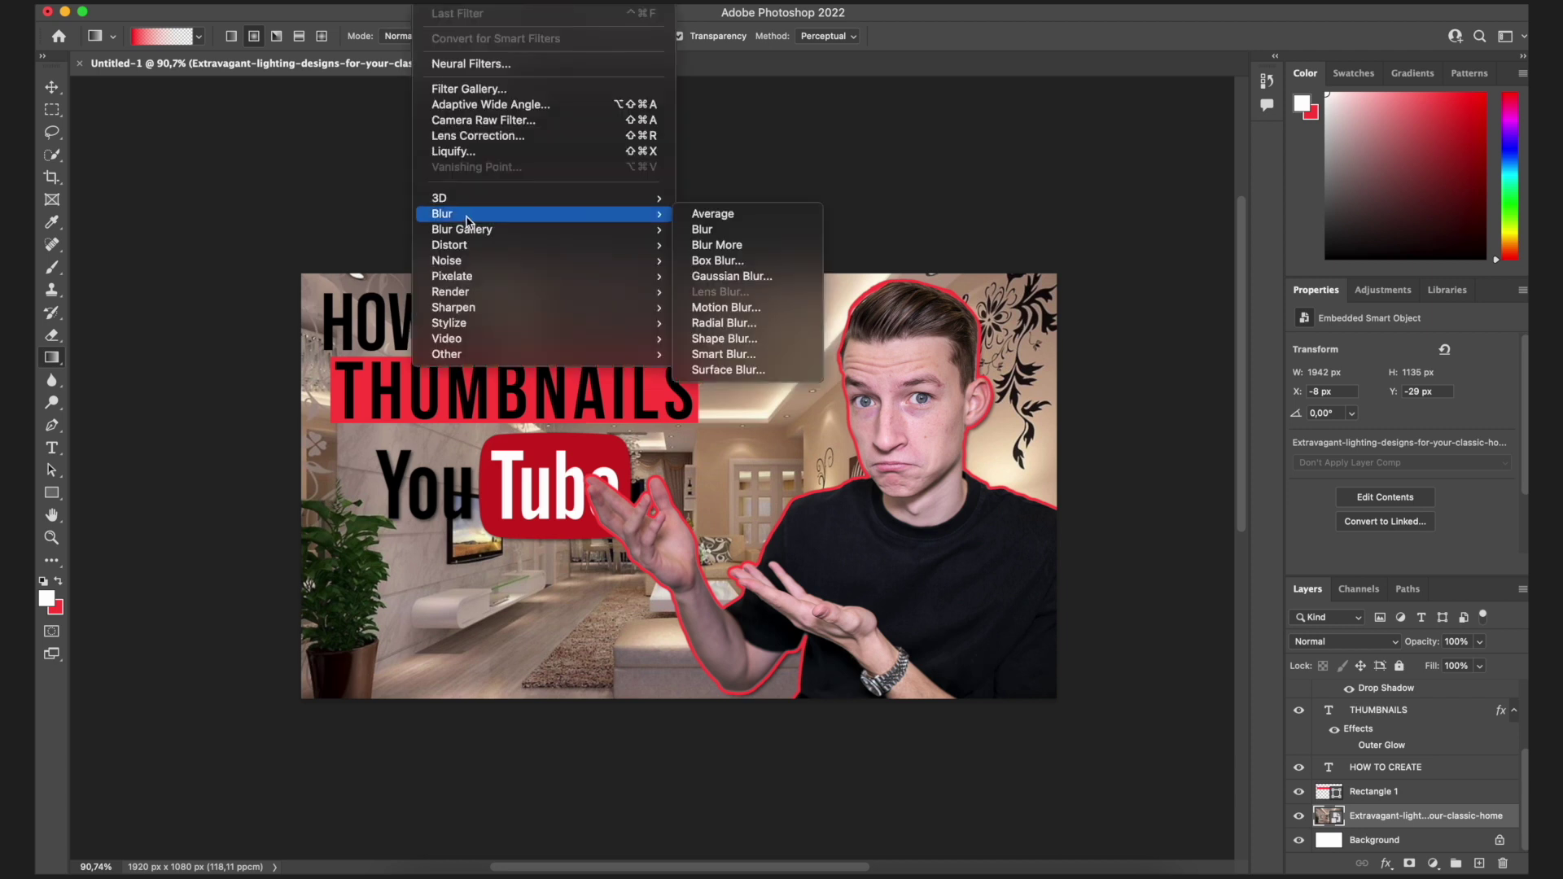
{"action": "left_click", "coordinate": [775, 279]}
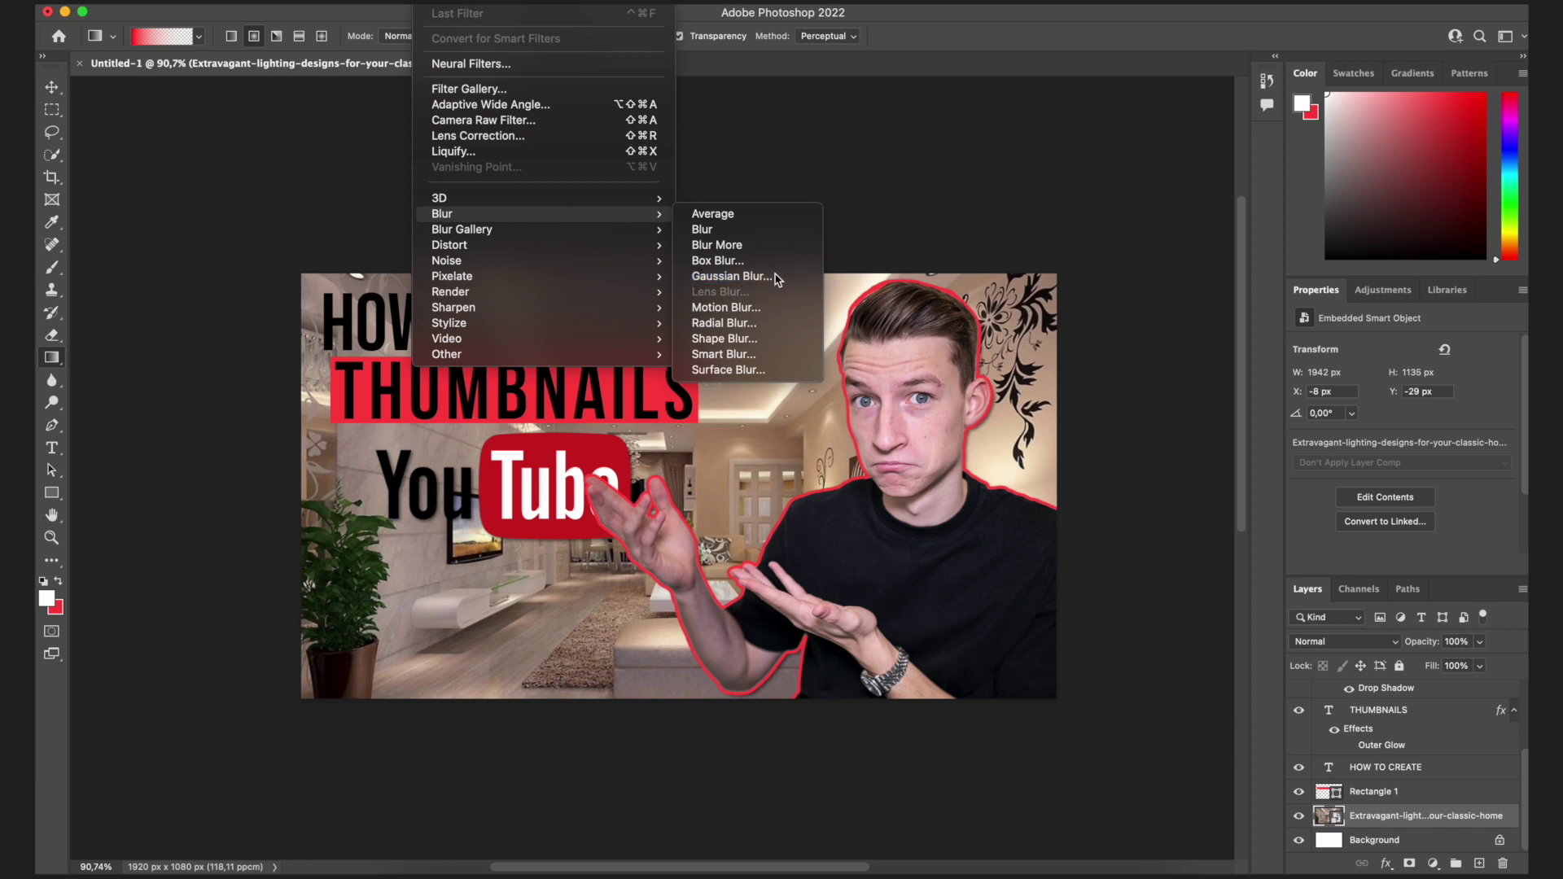
{"action": "left_click_drag", "start_coordinate": [1088, 325], "coordinate": [1143, 319]}
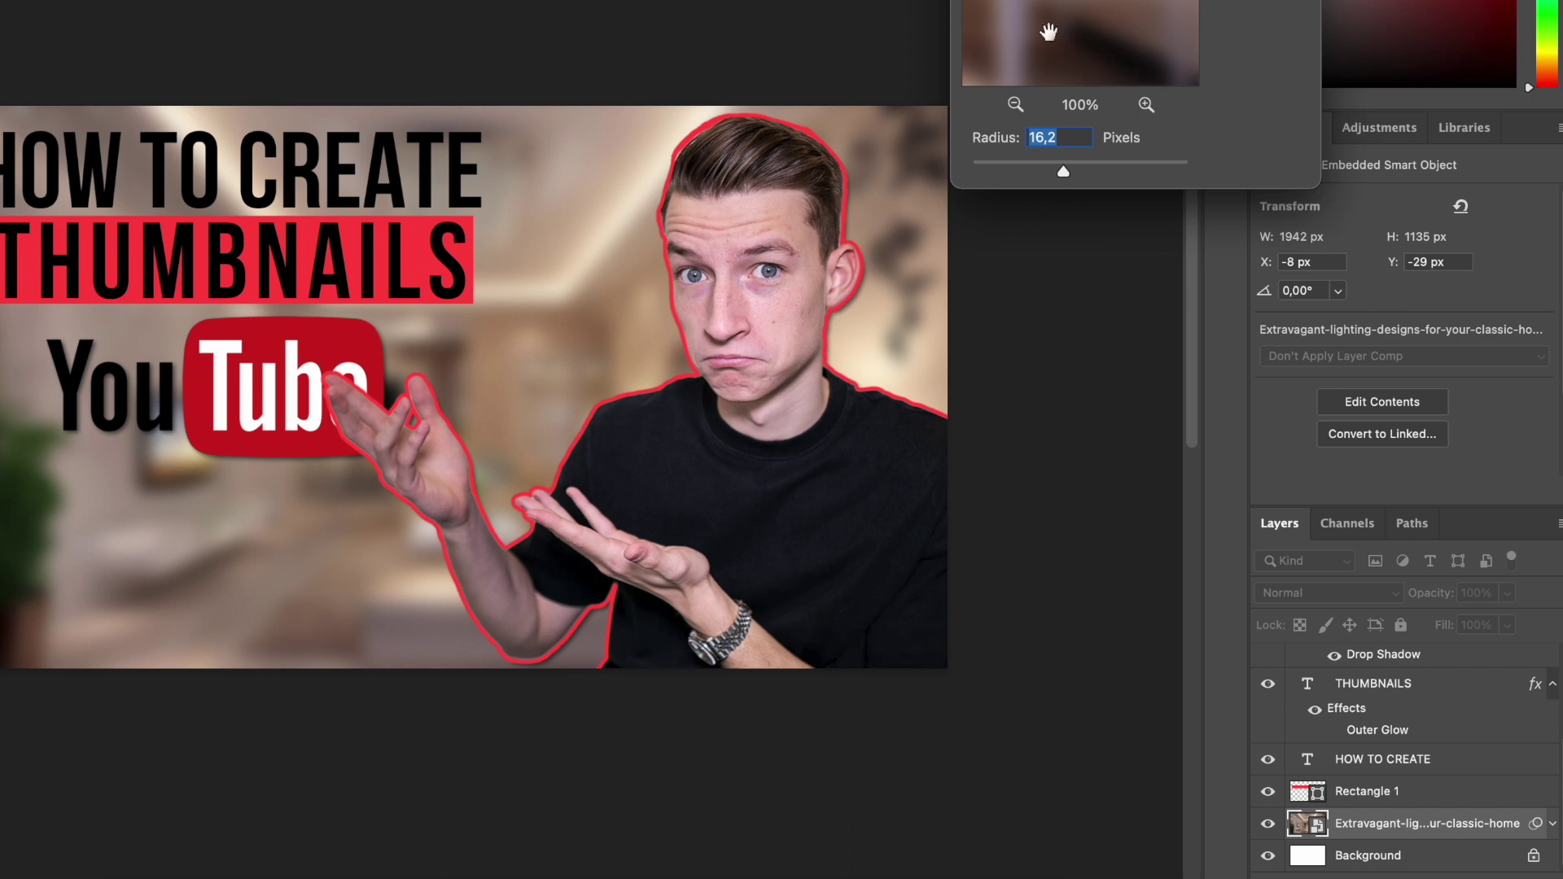
Confirm the blur and fade the background photo layer to 20% opacity.
{"action": "key", "text": "Return"}
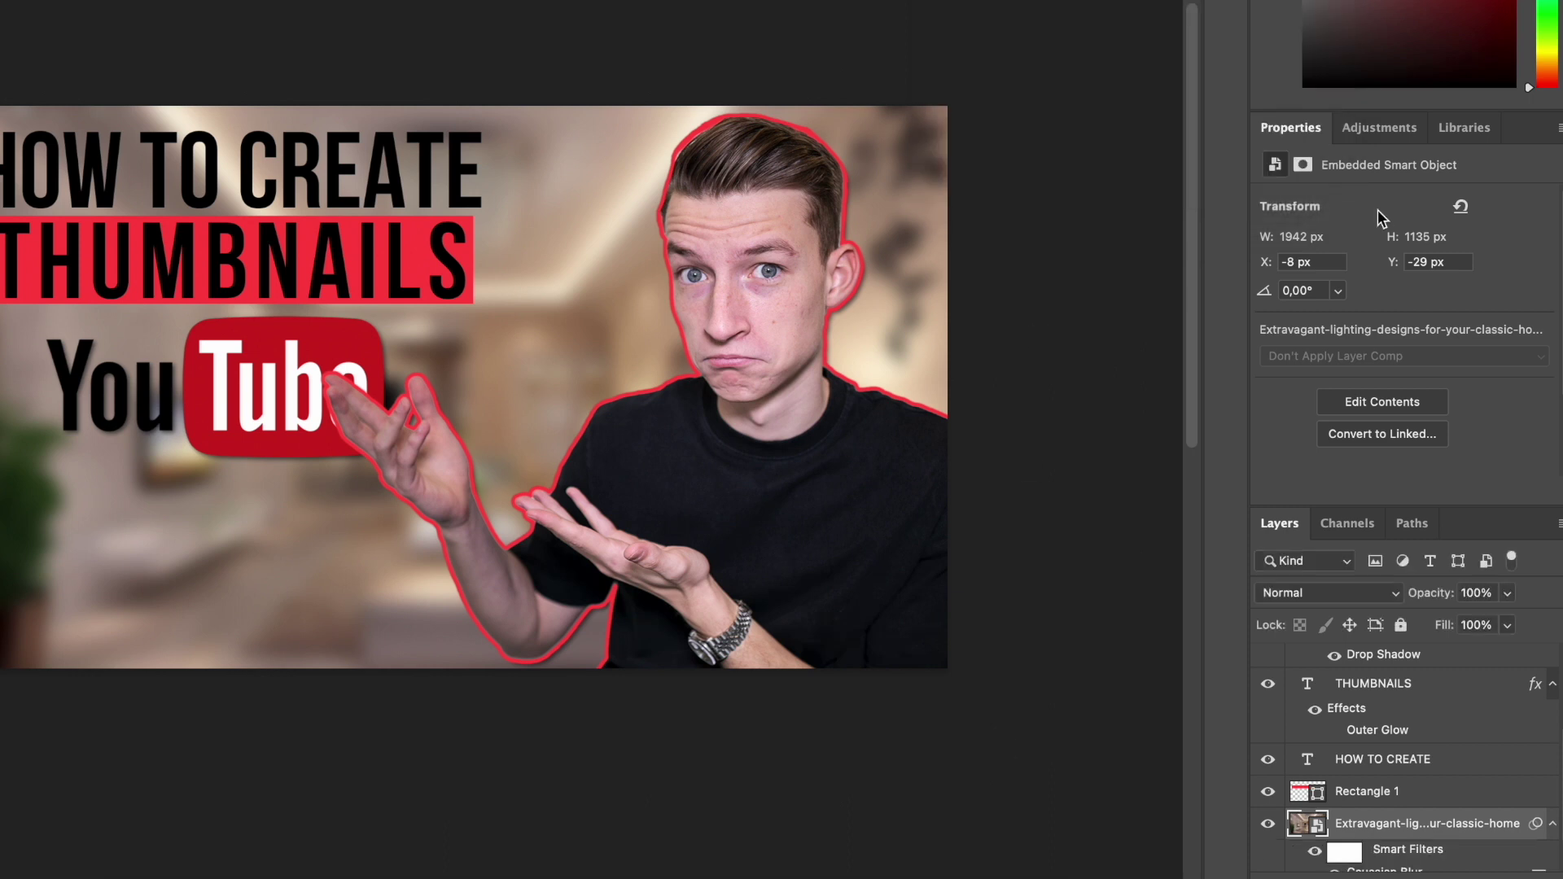
{"action": "scroll", "coordinate": [1550, 810], "scroll_direction": "down", "scroll_amount": 2}
{"action": "left_click", "coordinate": [1508, 593]}
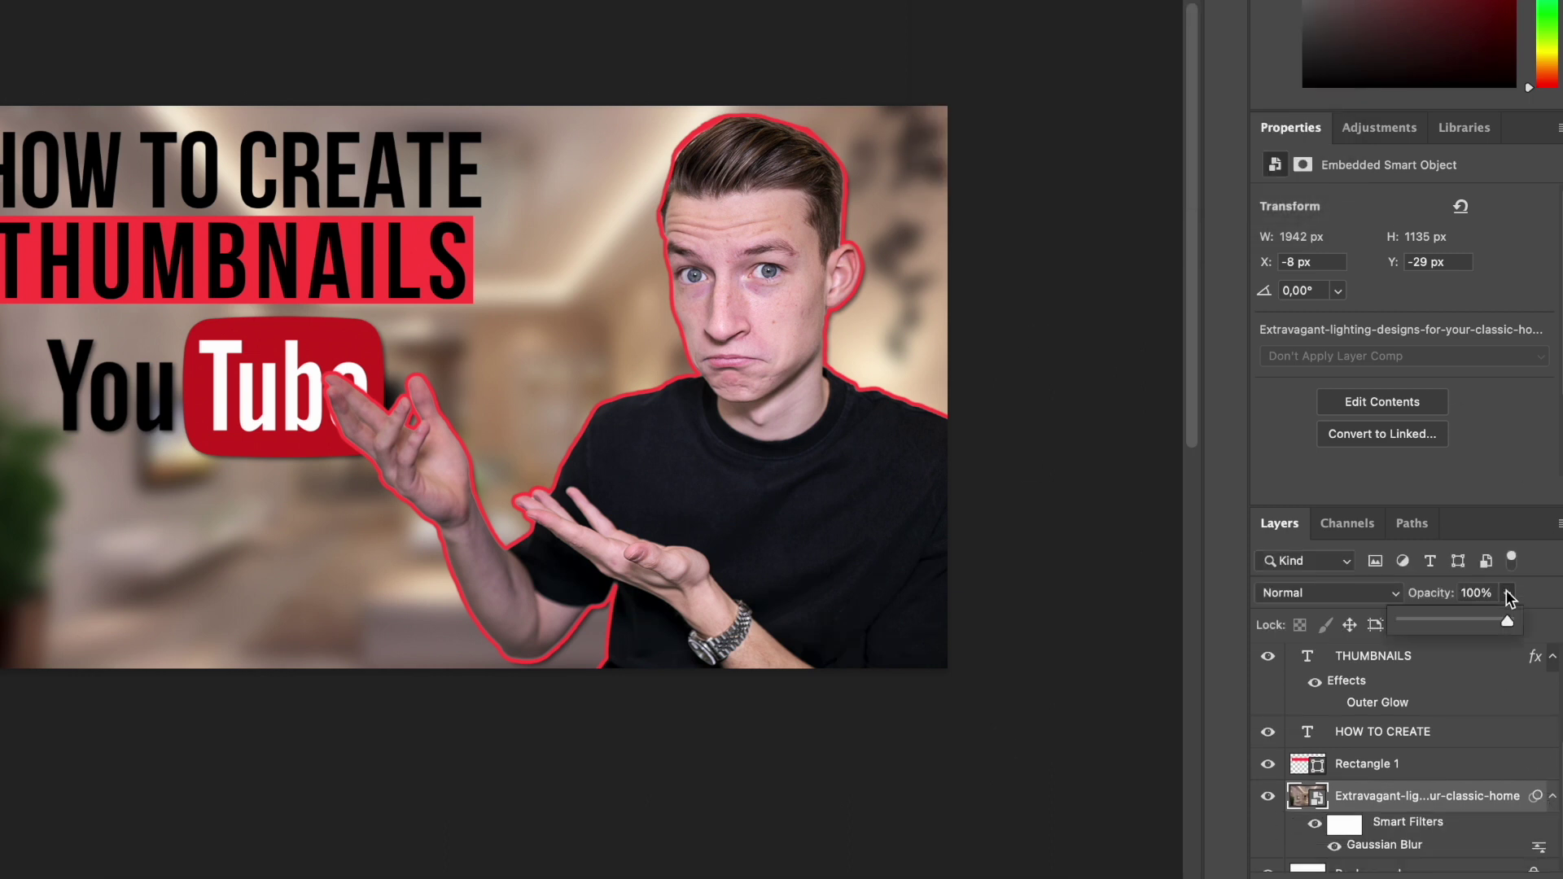
{"action": "left_click_drag", "start_coordinate": [1467, 629], "coordinate": [1427, 619]}
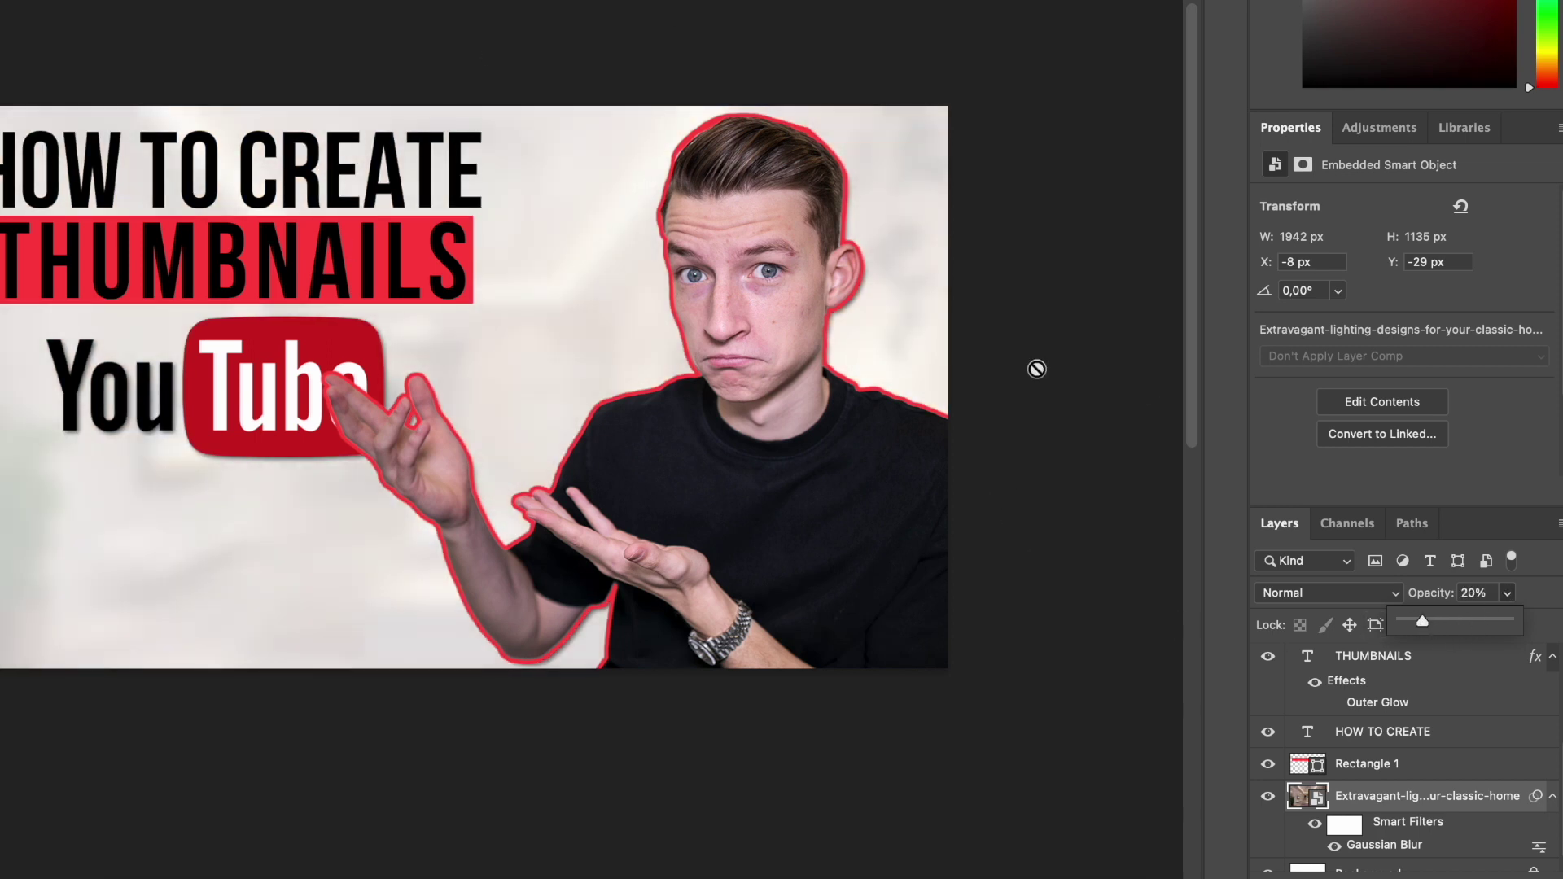
{"action": "left_click", "coordinate": [1423, 811]}
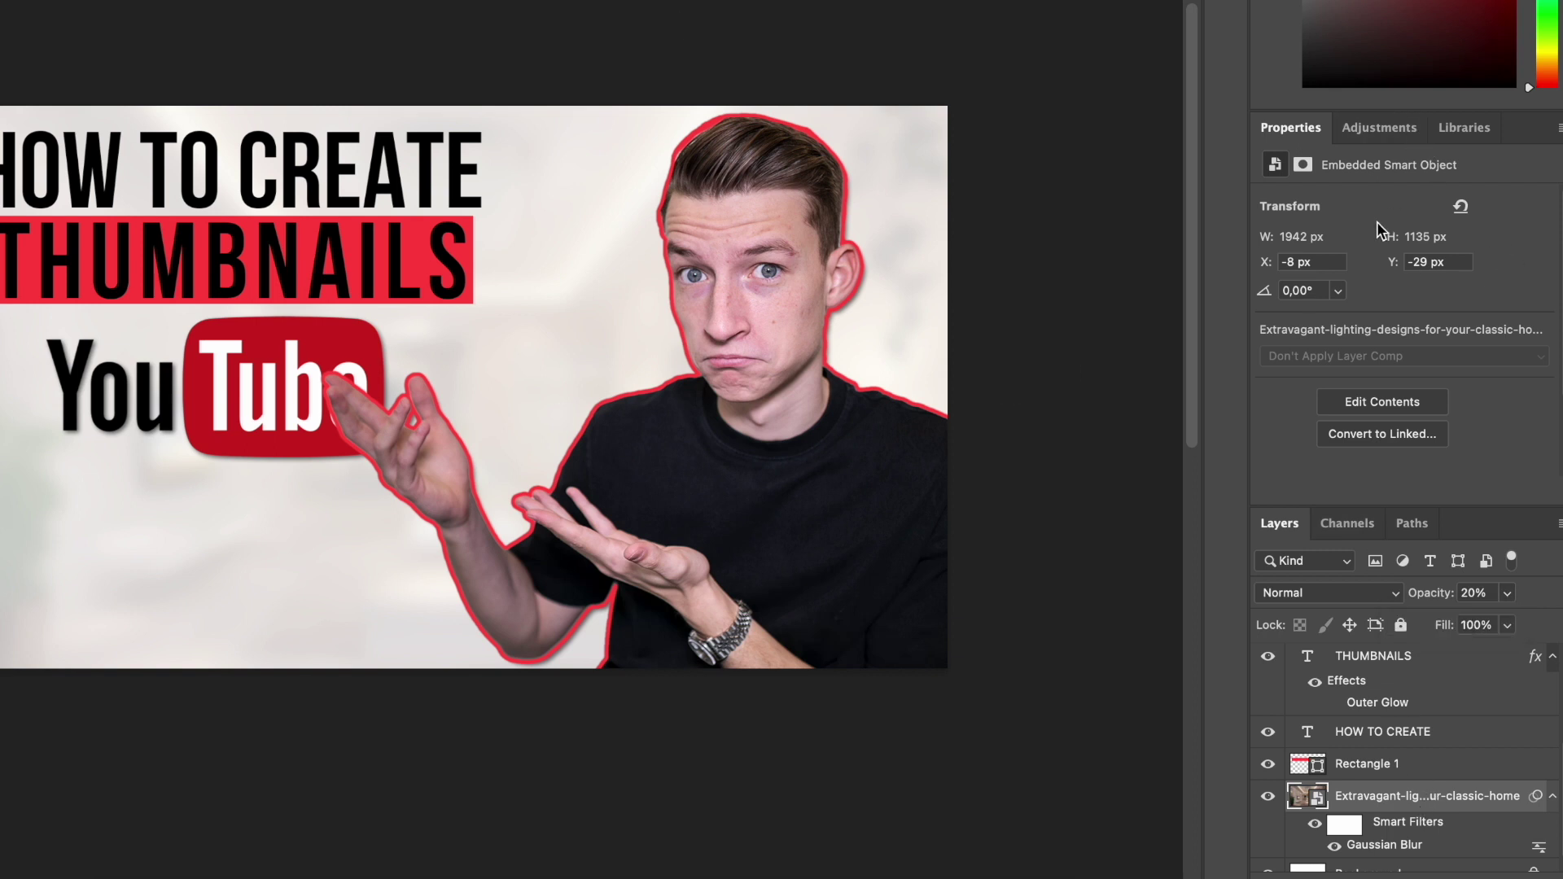
Add a Vibrance adjustment layer and pull Saturation down to desaturate the background.
{"action": "left_click", "coordinate": [1385, 126]}
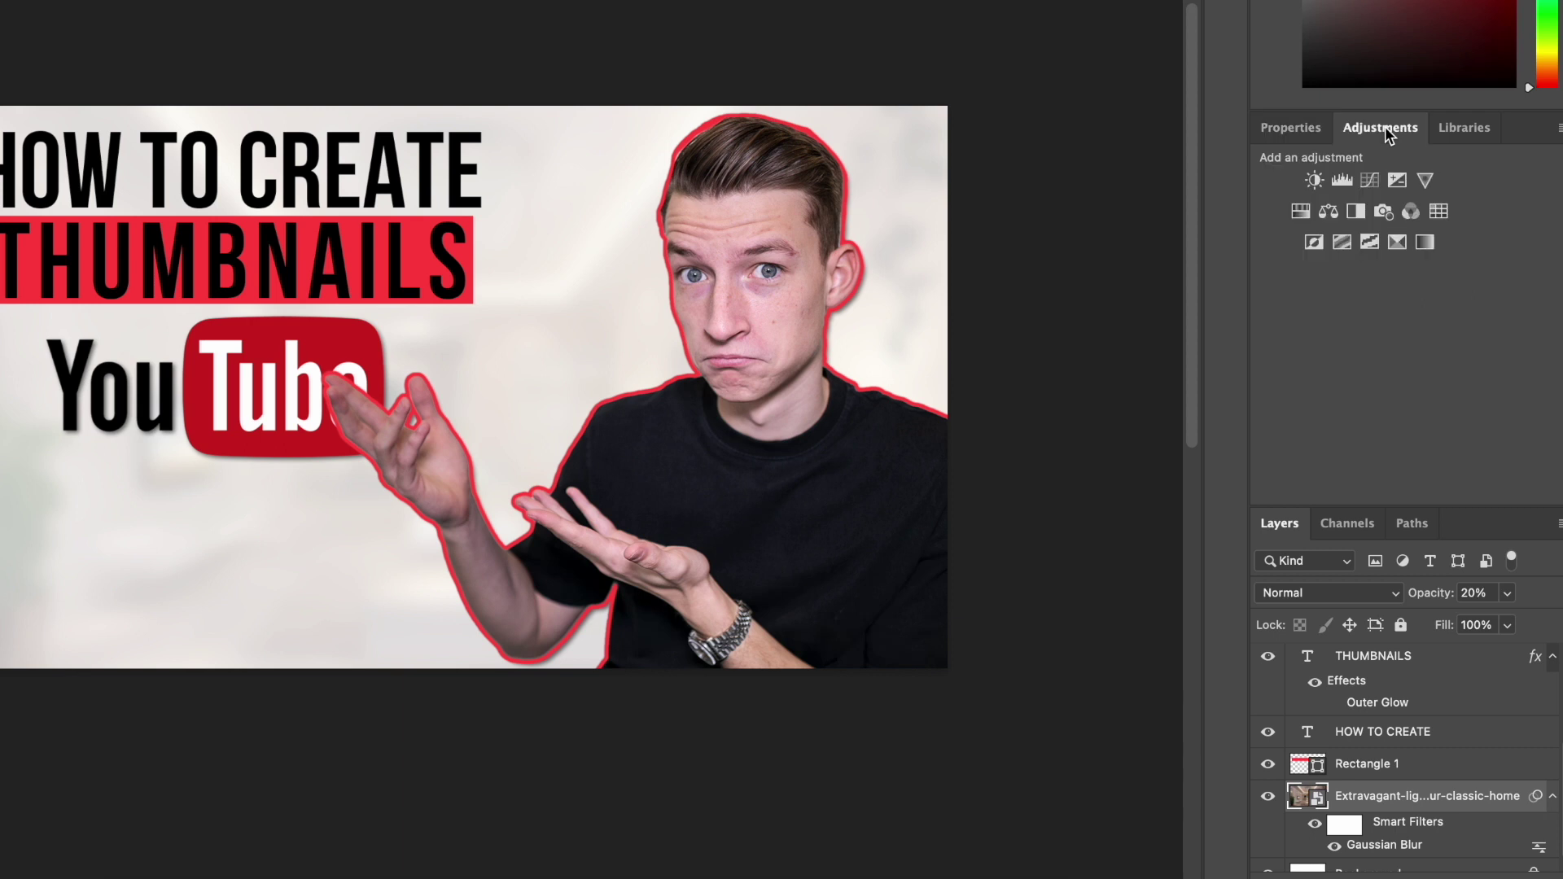
{"action": "left_click", "coordinate": [1426, 180]}
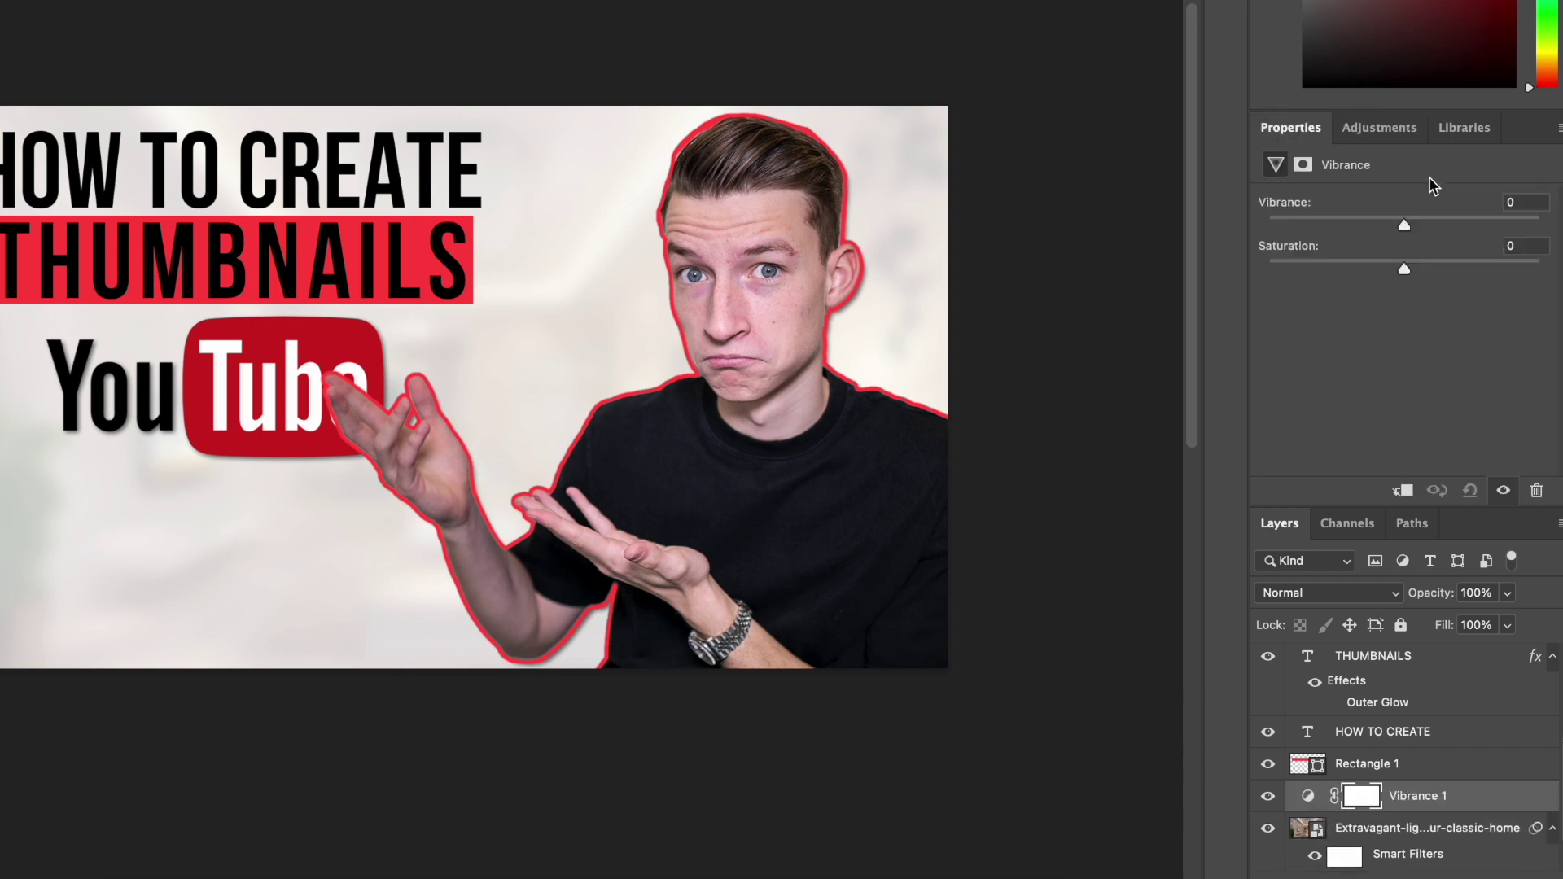
{"action": "left_click_drag", "start_coordinate": [1386, 267], "coordinate": [1223, 269]}
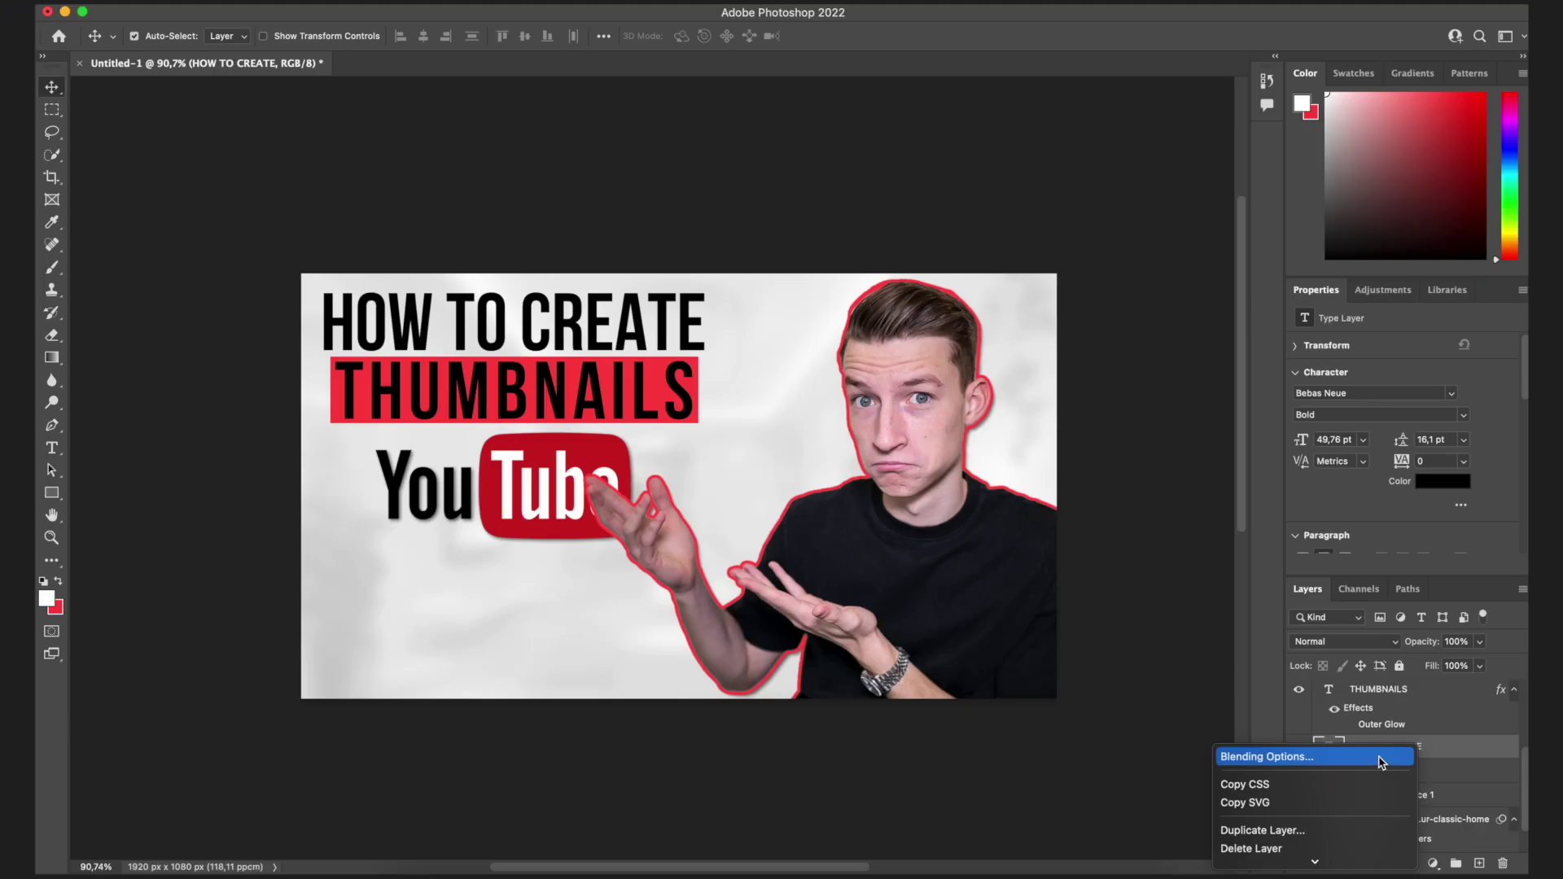
Nudge the YouTube logo slightly down-left and rotate it about 7.91 degrees.
{"action": "left_click", "coordinate": [1382, 759]}
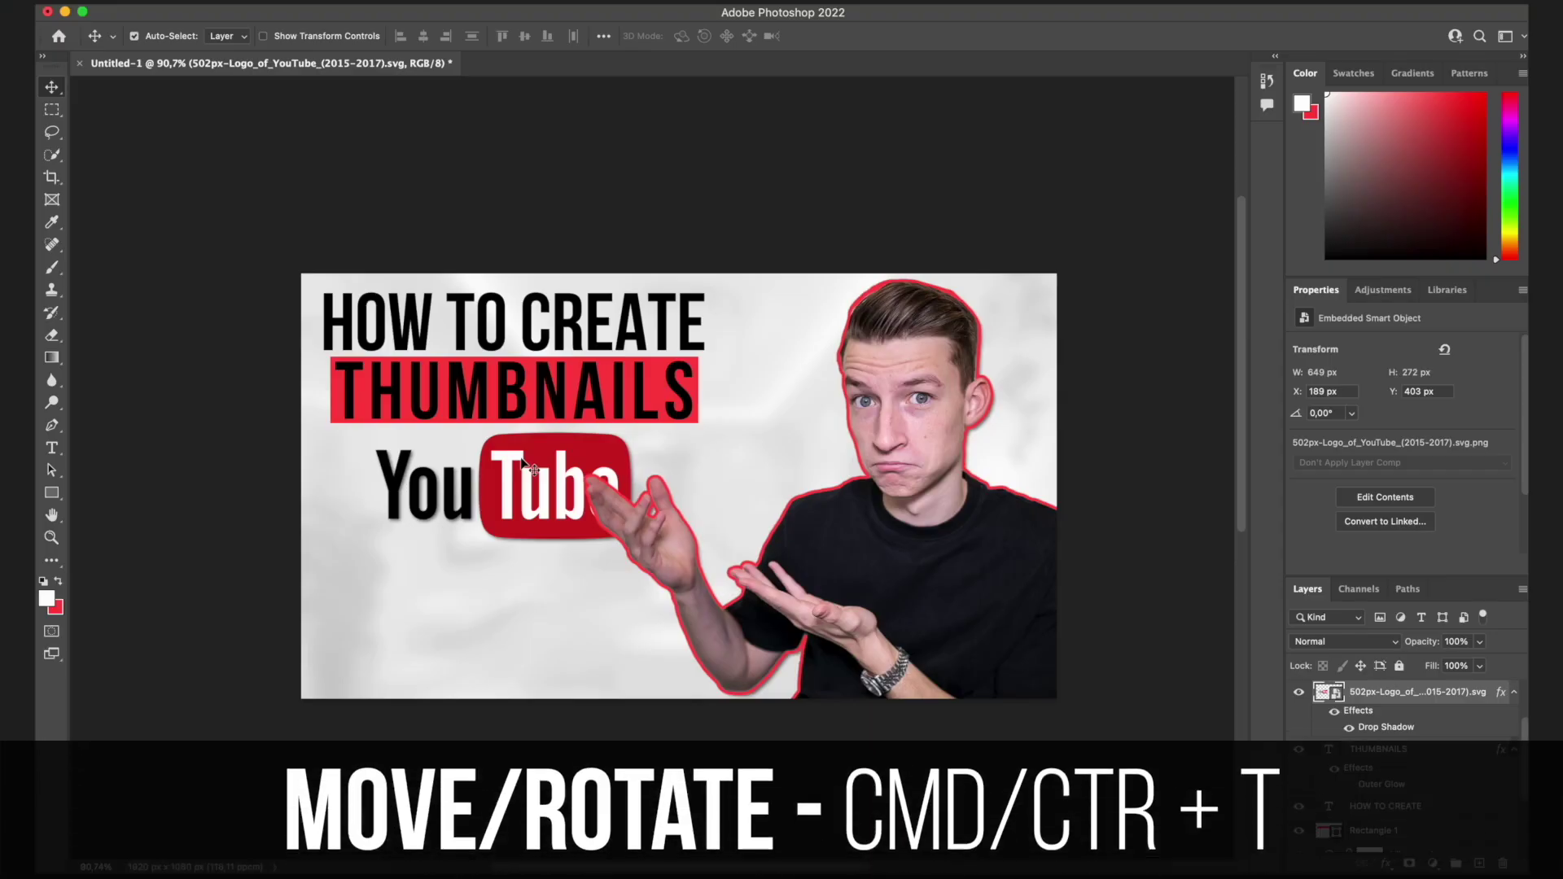
{"action": "key", "text": "super+t"}
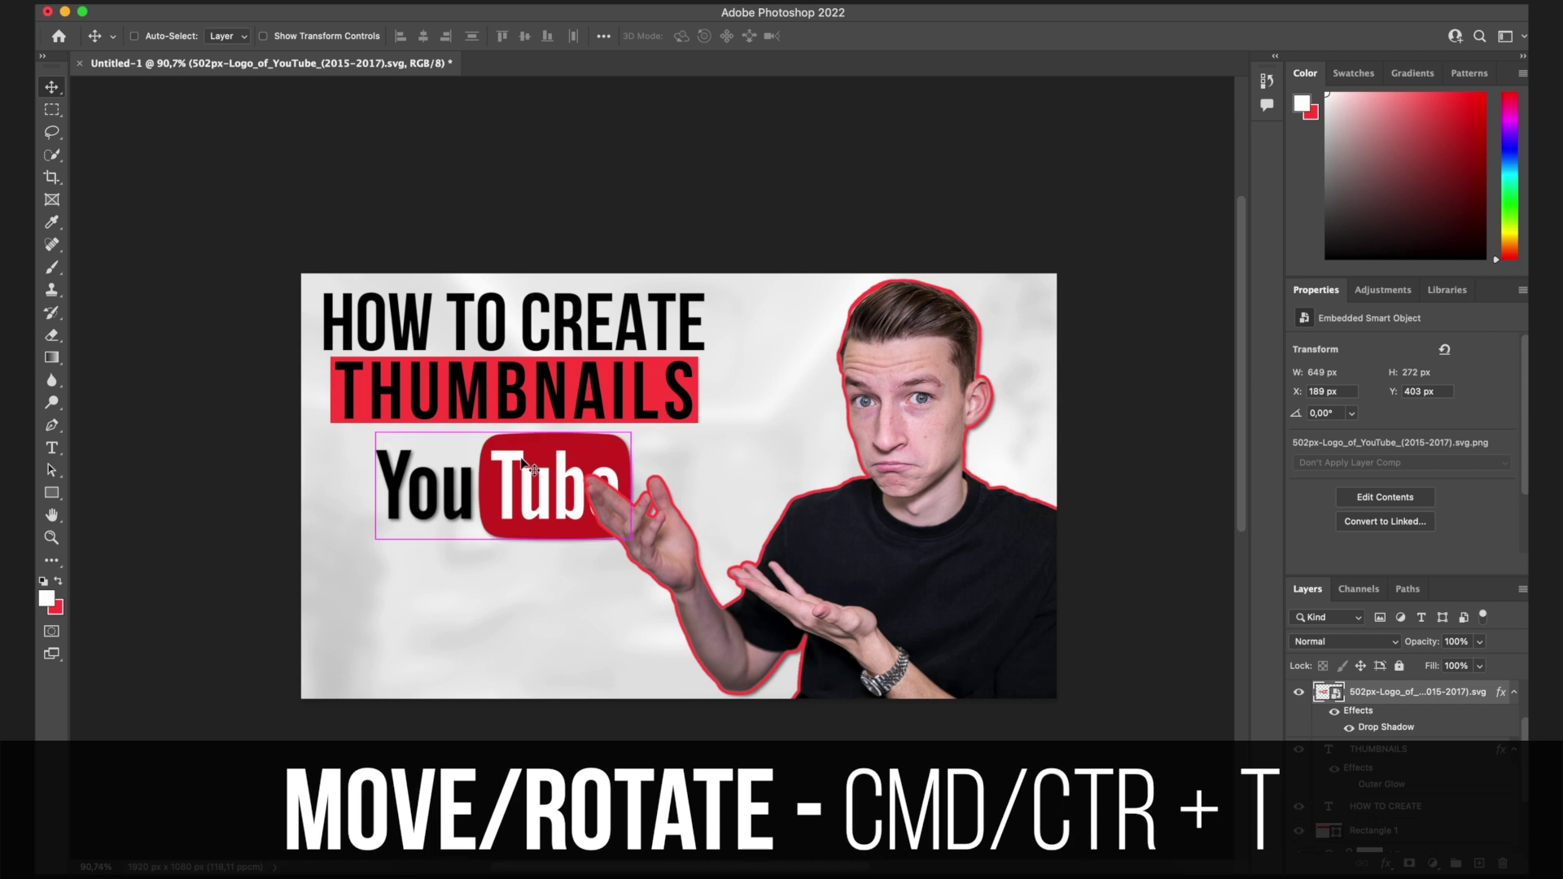
{"action": "mouse_move", "coordinate": [519, 464]}
{"action": "left_mouse_down"}
{"action": "mouse_move", "coordinate": [575, 310]}
{"action": "mouse_move", "coordinate": [562, 502]}
{"action": "mouse_move", "coordinate": [503, 495]}
{"action": "mouse_move", "coordinate": [508, 480]}
{"action": "left_mouse_up"}
{"action": "left_click_drag", "start_coordinate": [632, 443], "coordinate": [700, 403]}
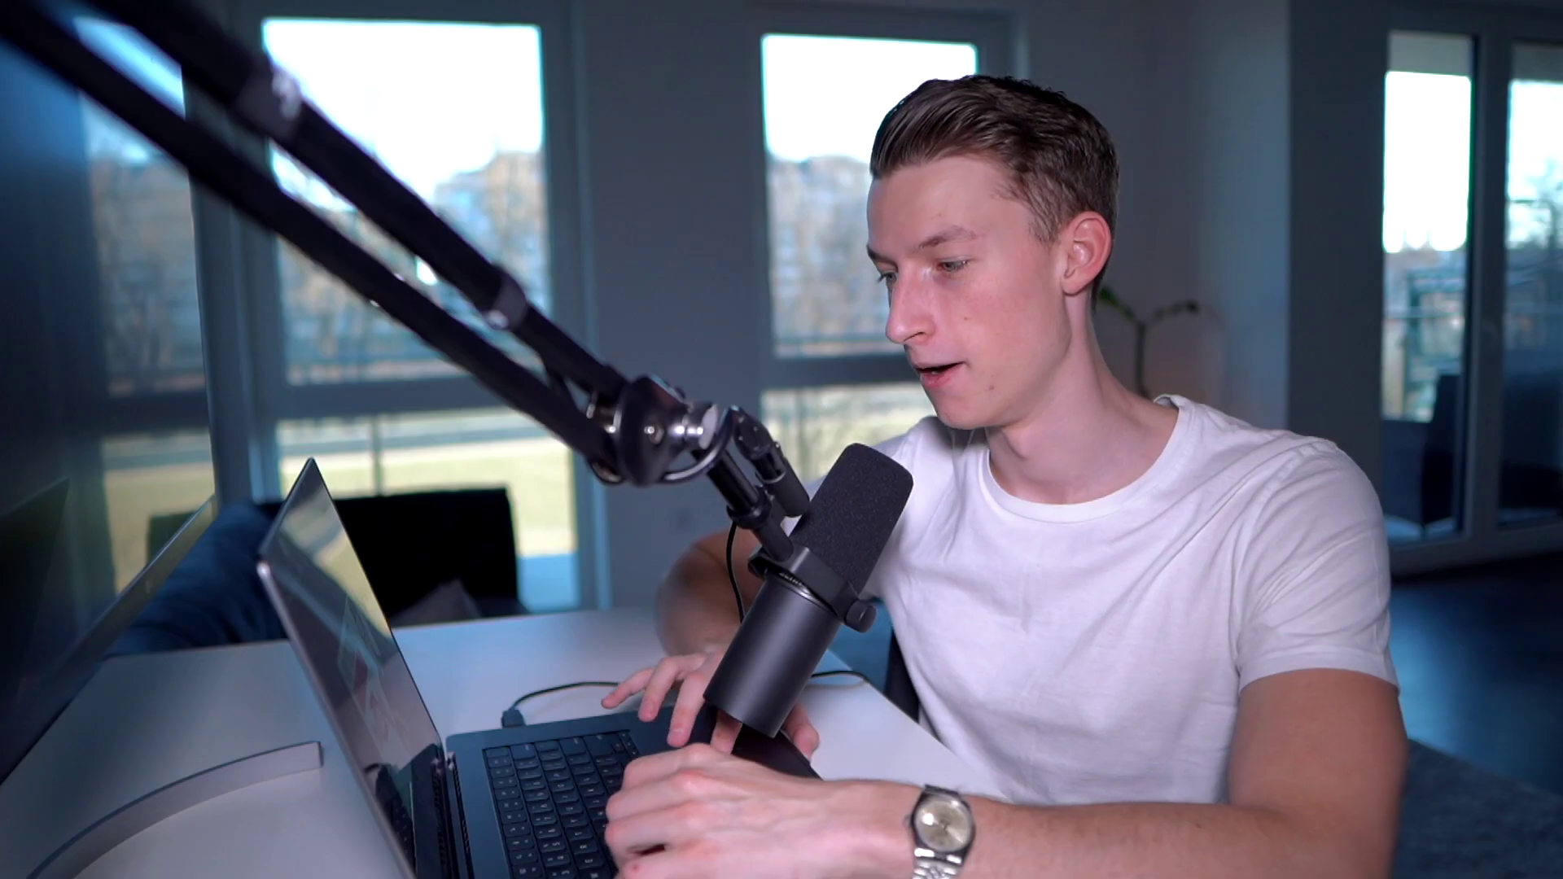